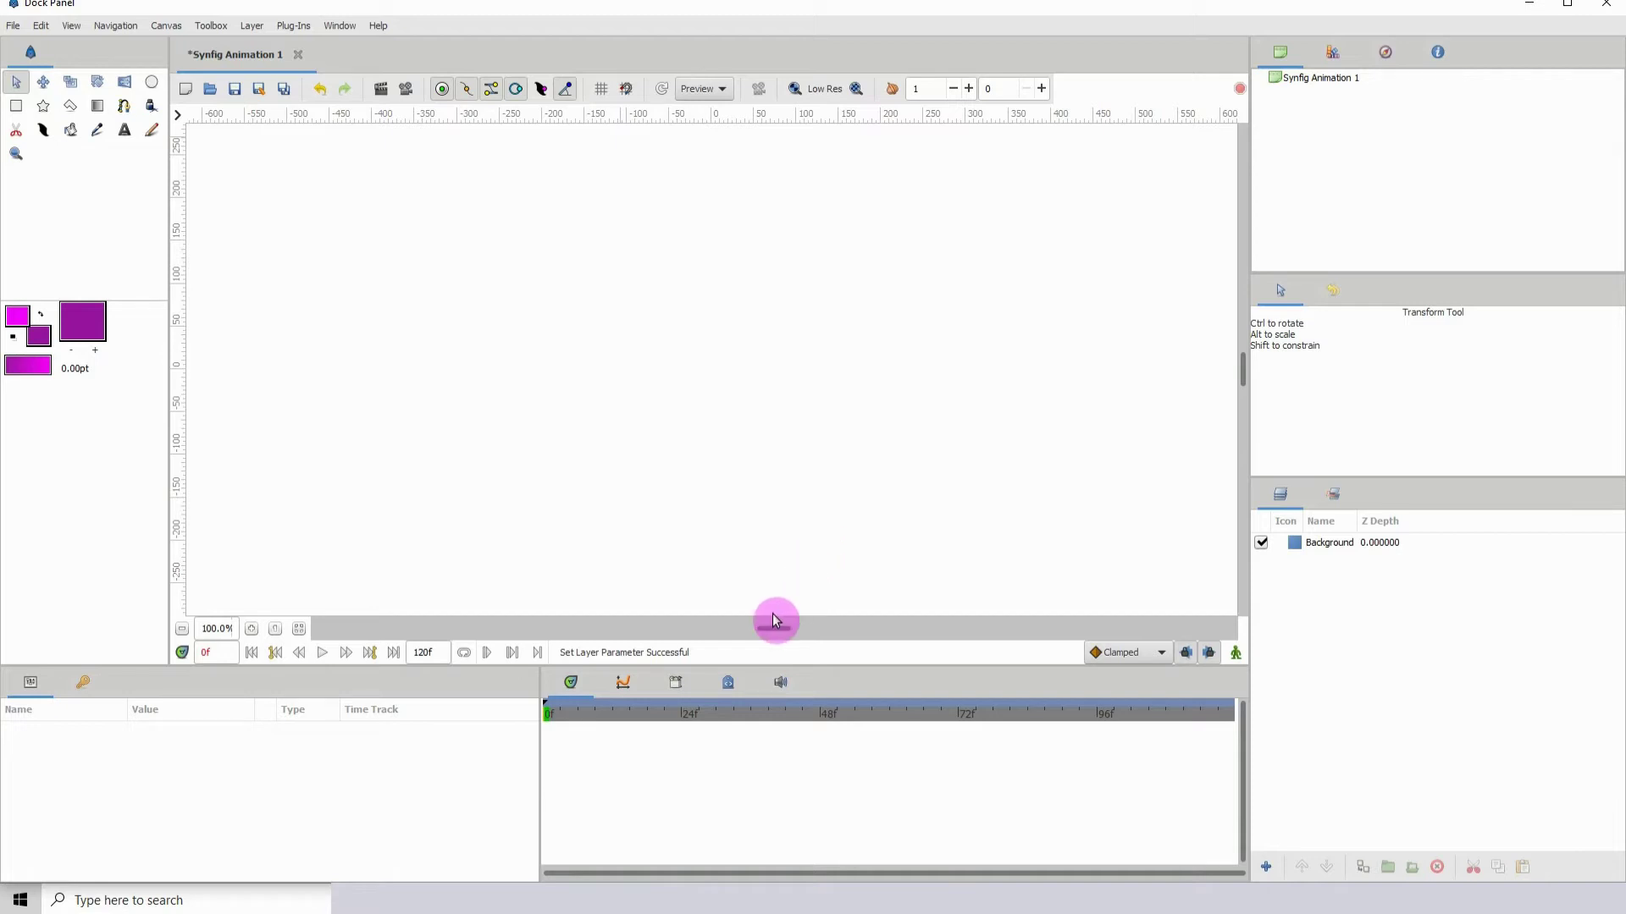
Draw a small purple two-point star in the upper-left area of the canvas.
click(624, 685)
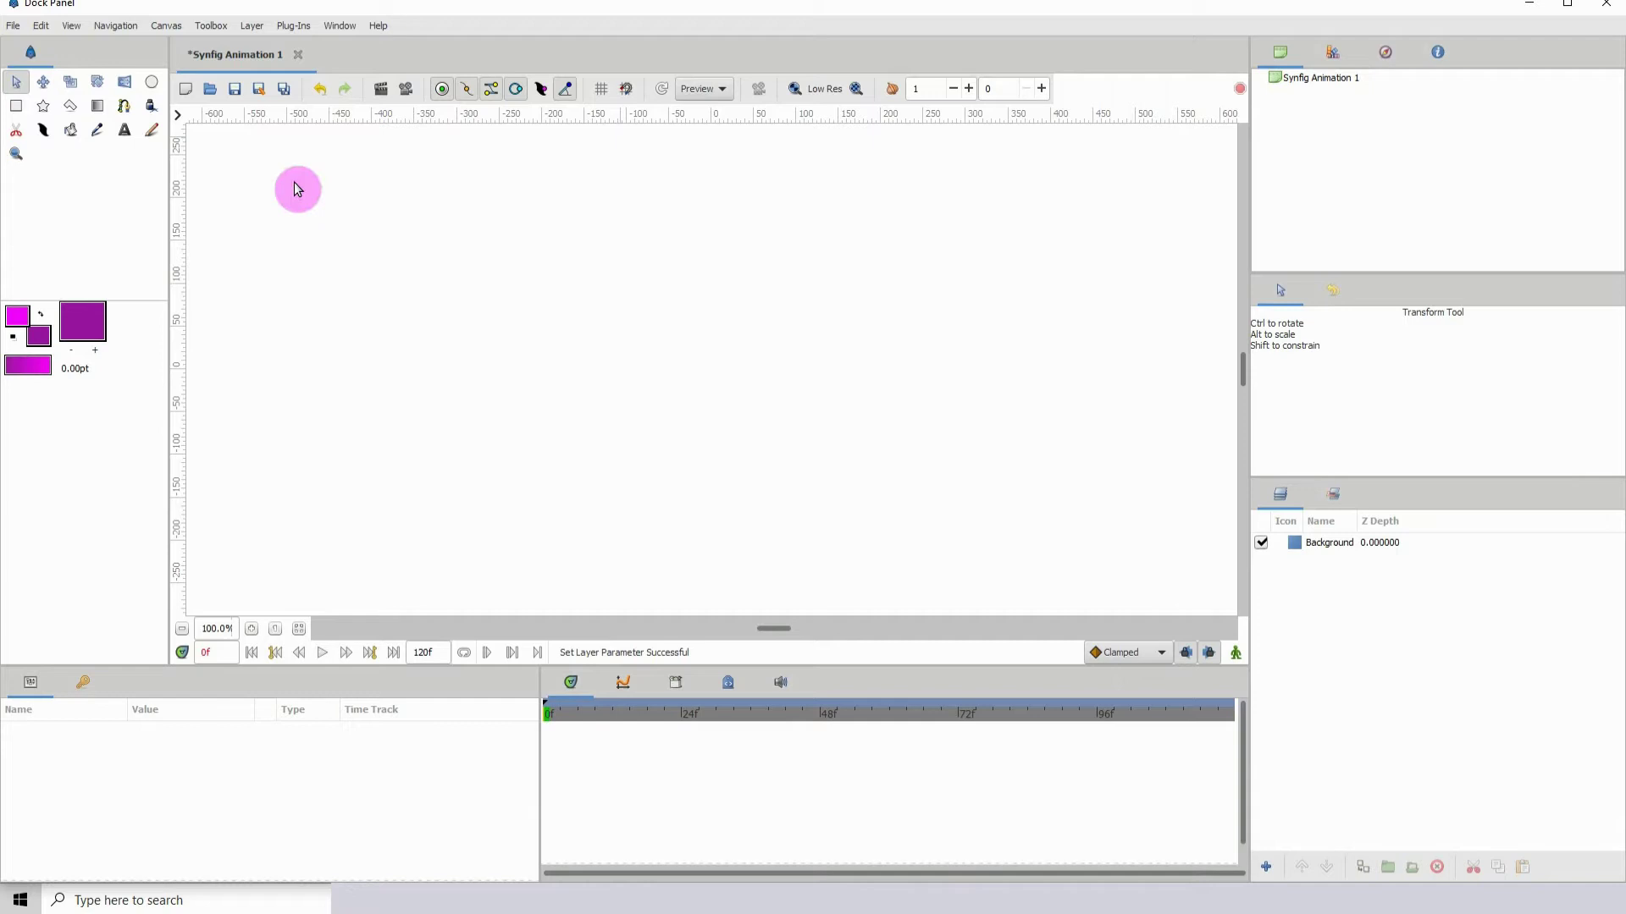
click(43, 108)
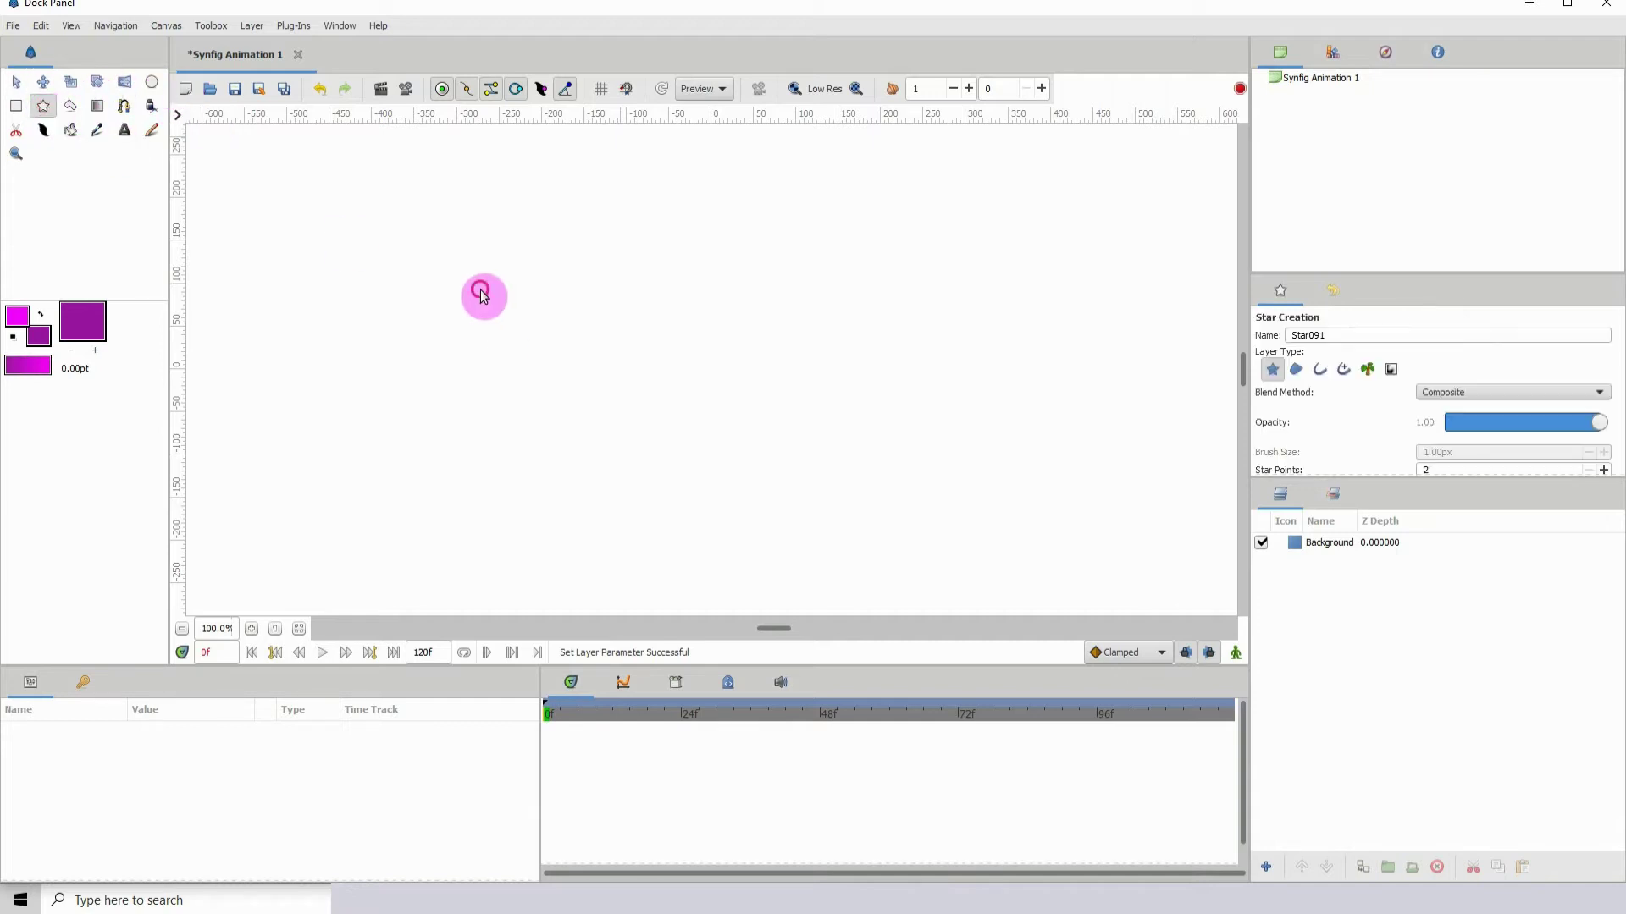
drag(480, 290, 547, 338)
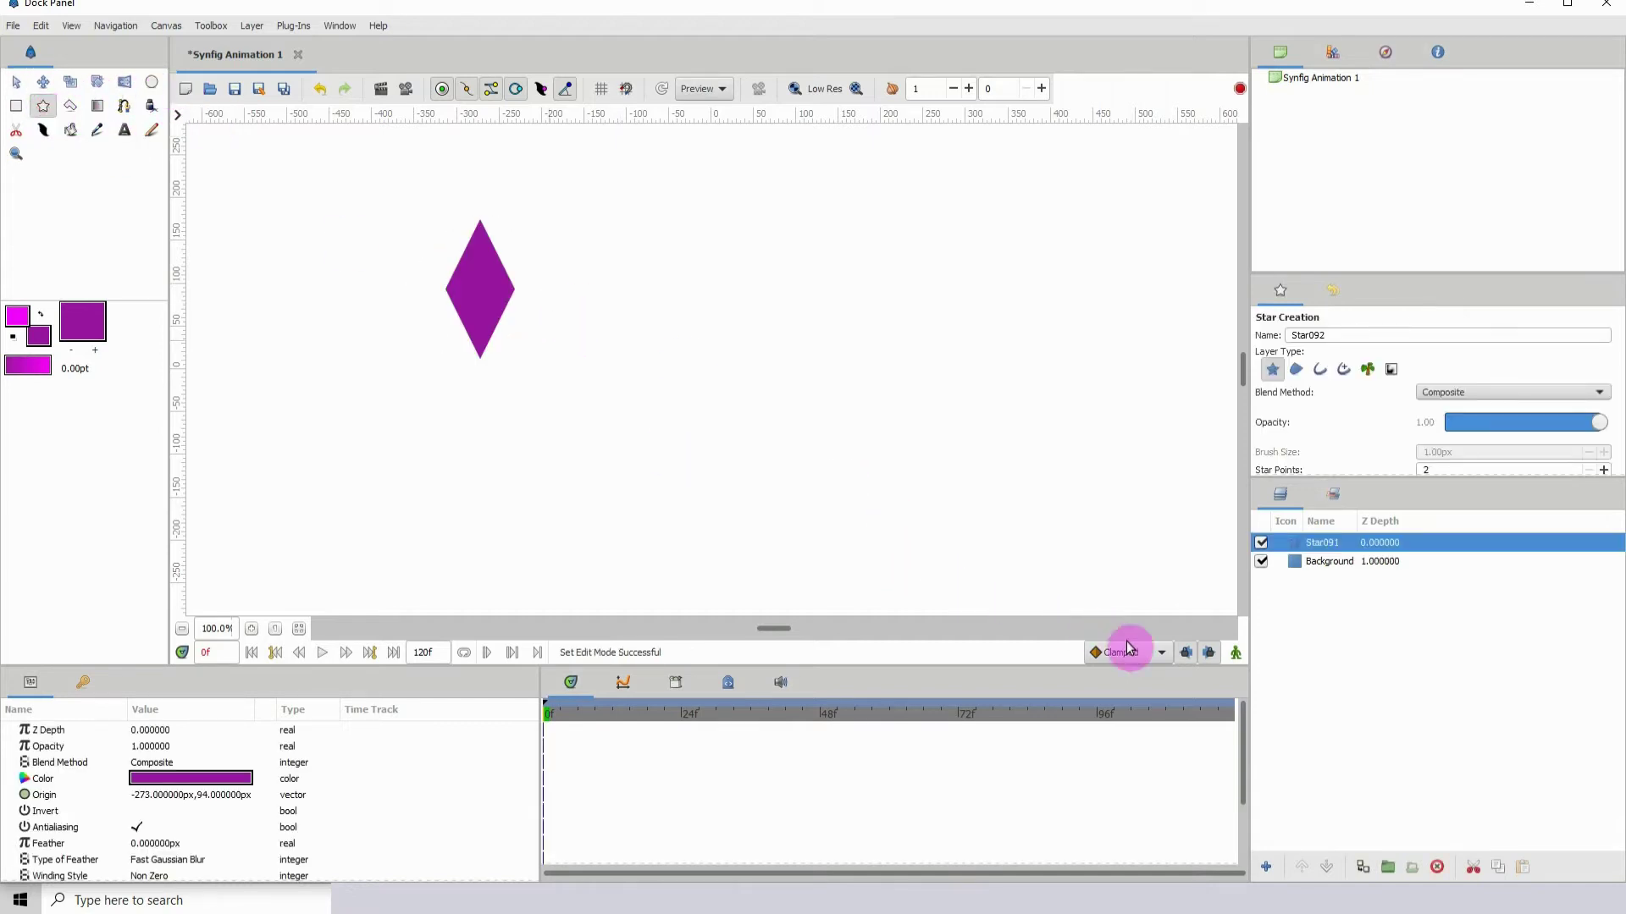
Turn on animate editing mode and remove the existing keyframe at frame 0.
click(1236, 654)
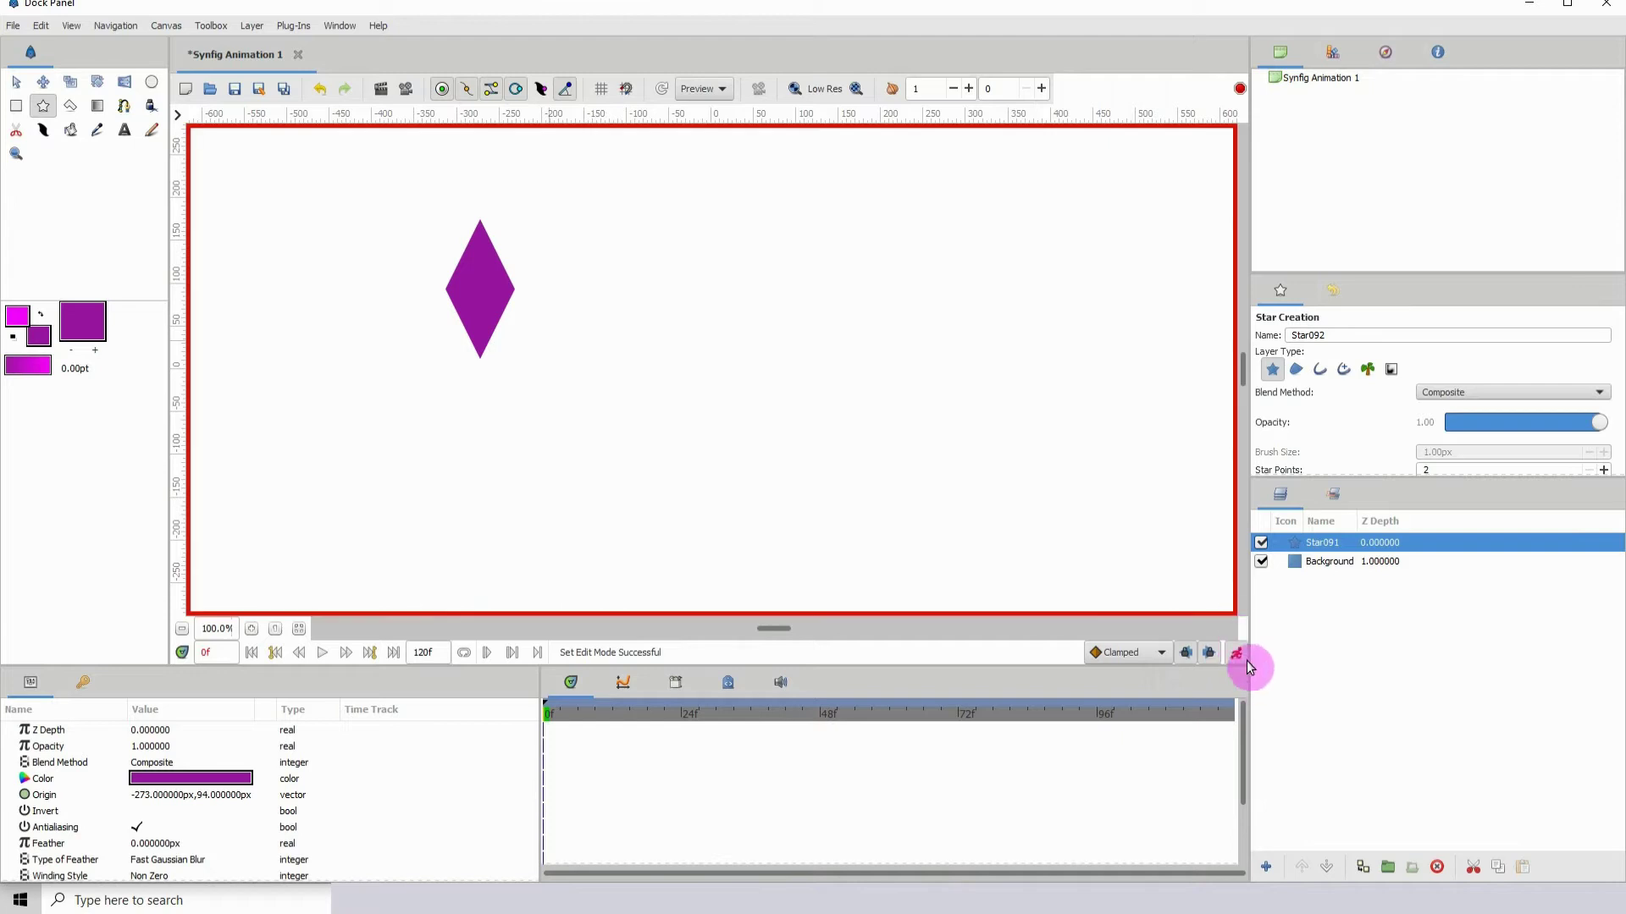
click(84, 686)
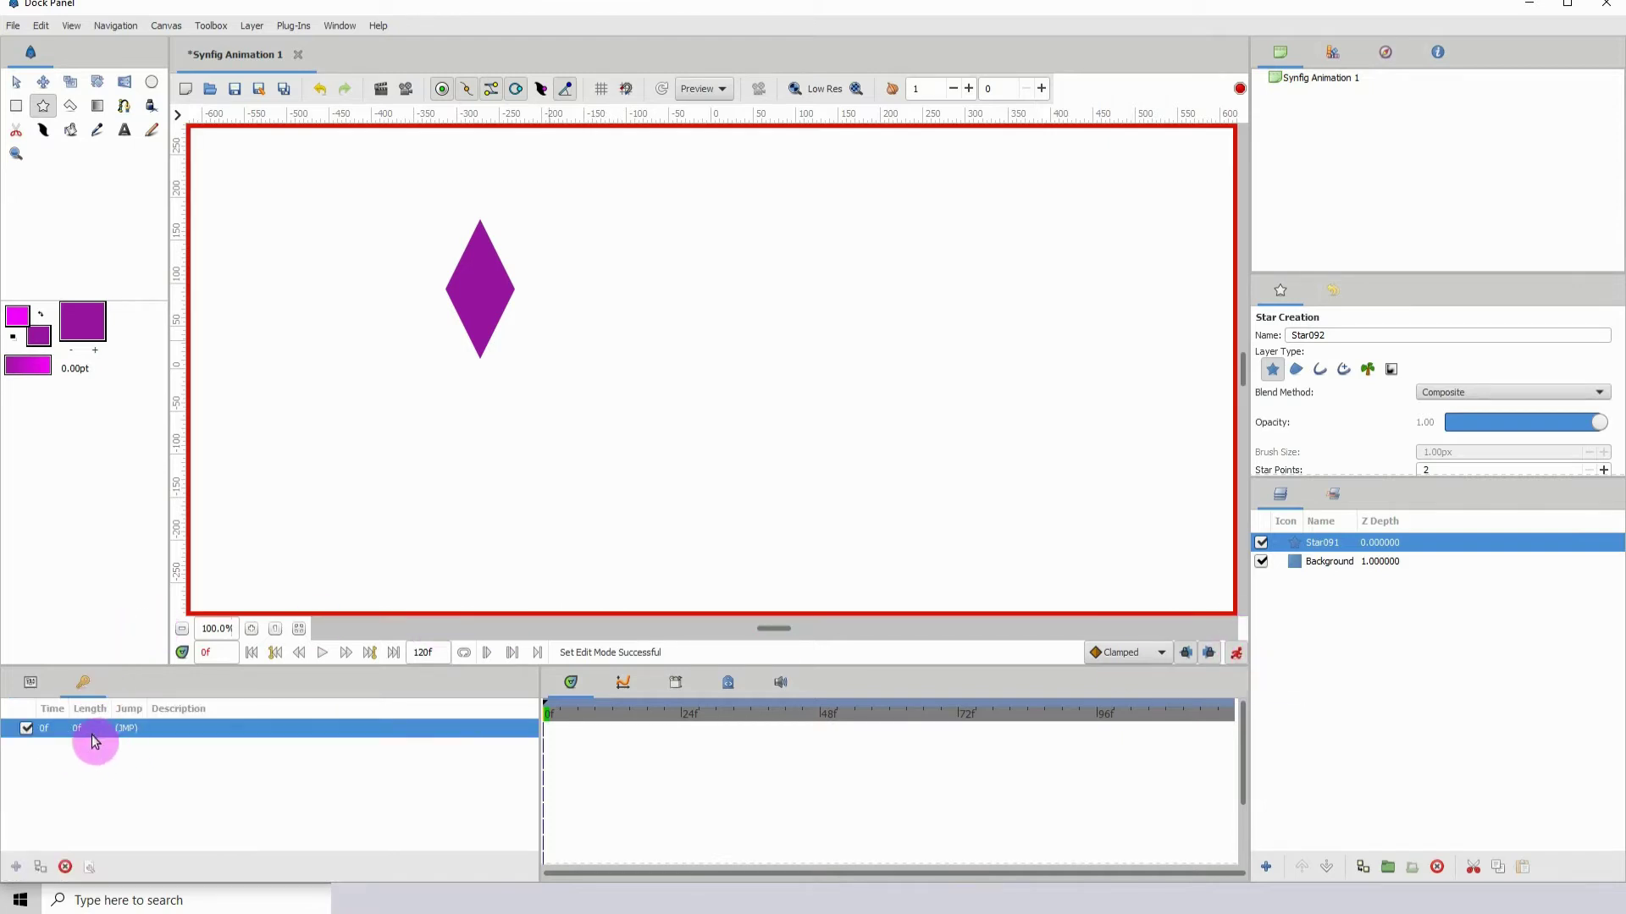
click(65, 867)
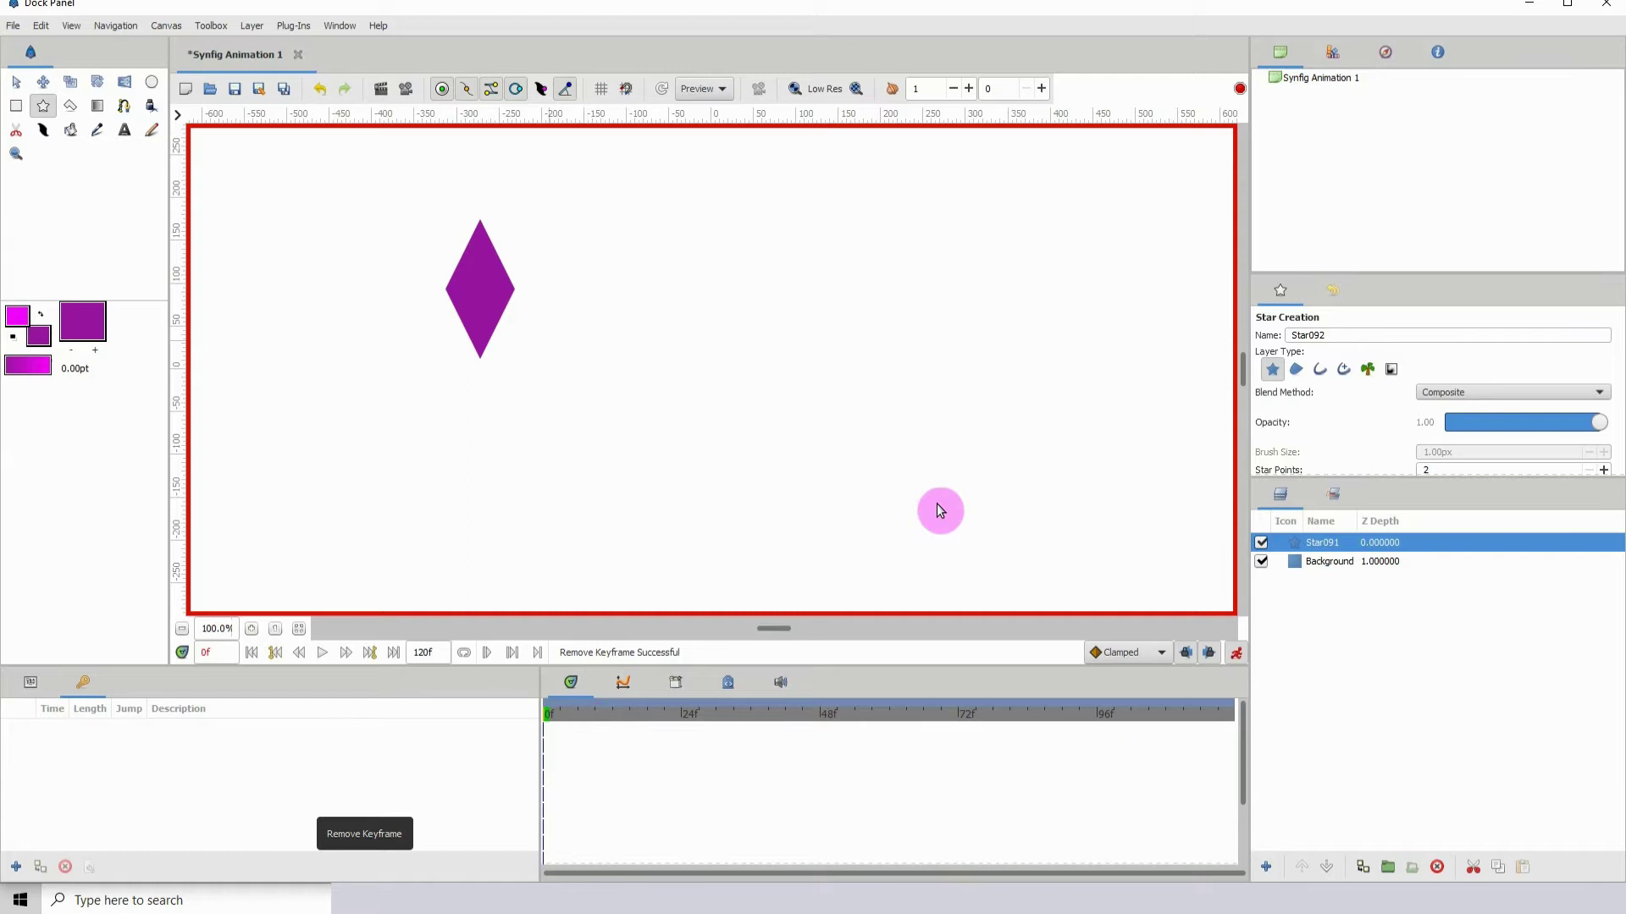
Move the star lower and slightly left on the canvas so its origin is recorded at frame 0.
drag(478, 282, 487, 306)
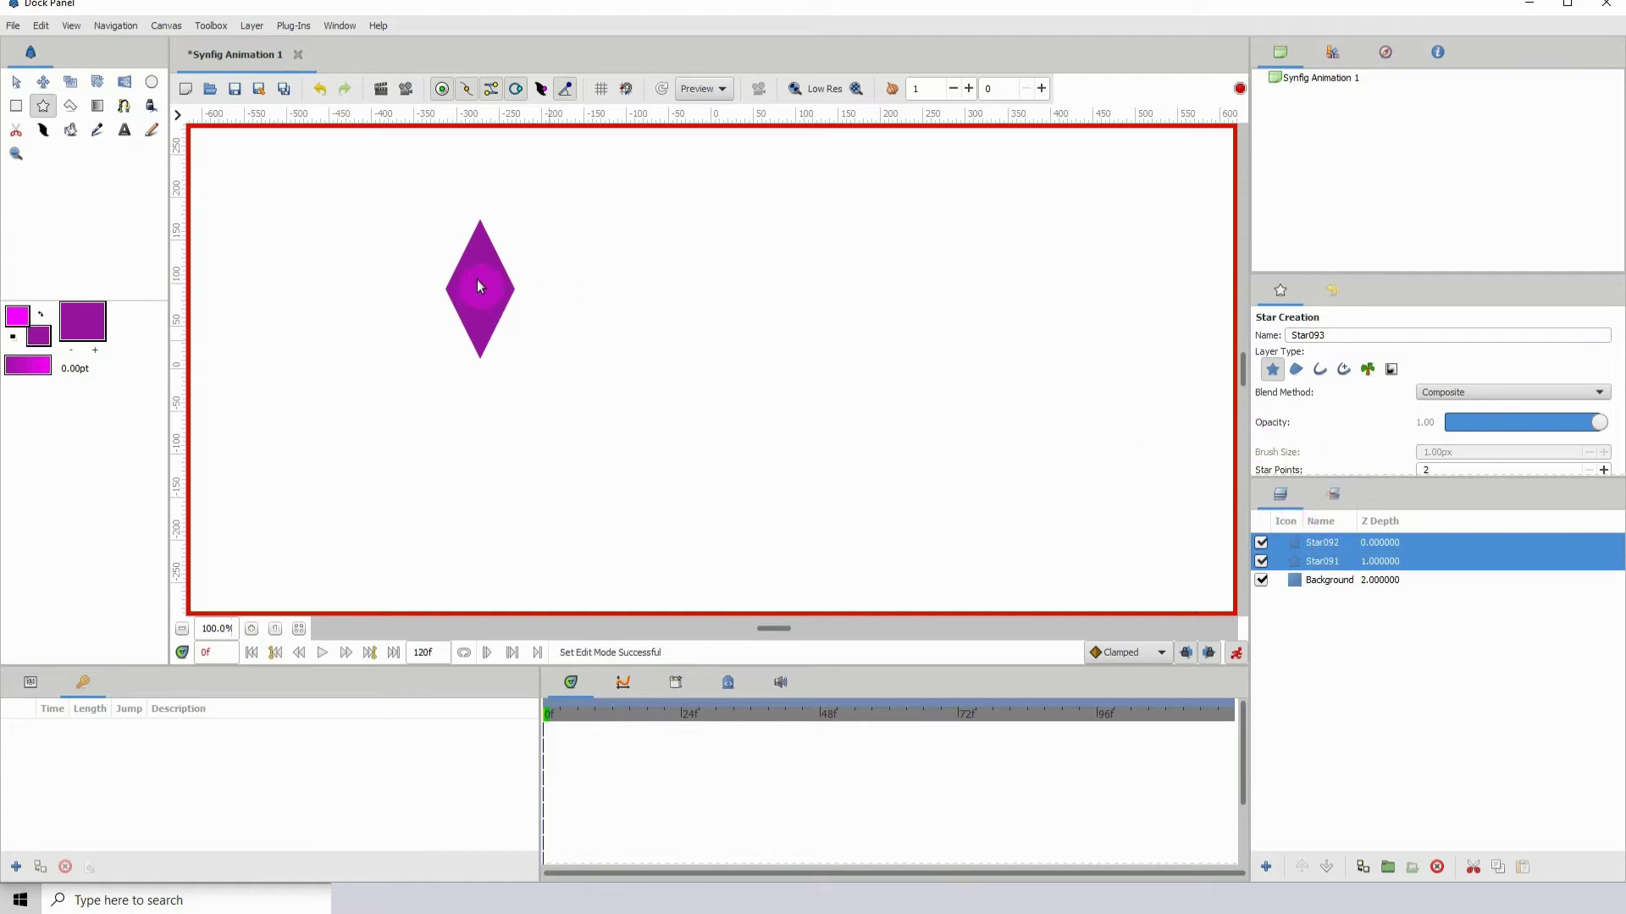
click(479, 292)
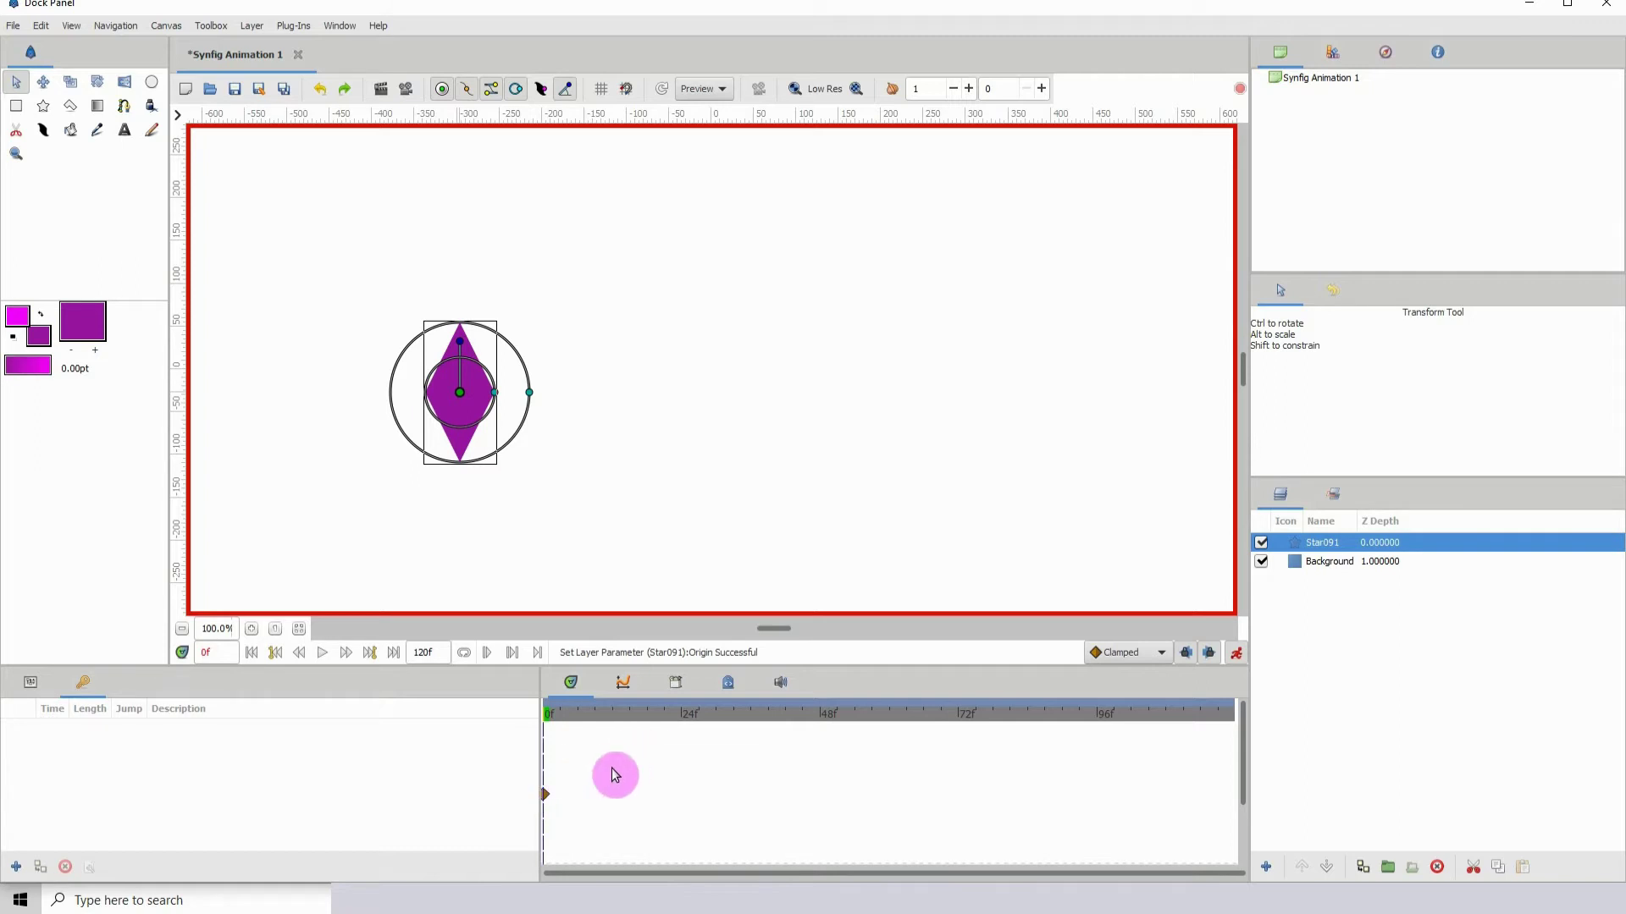
Display the star's origin curves in the graph view and move their first waypoint to frame 18.
click(624, 685)
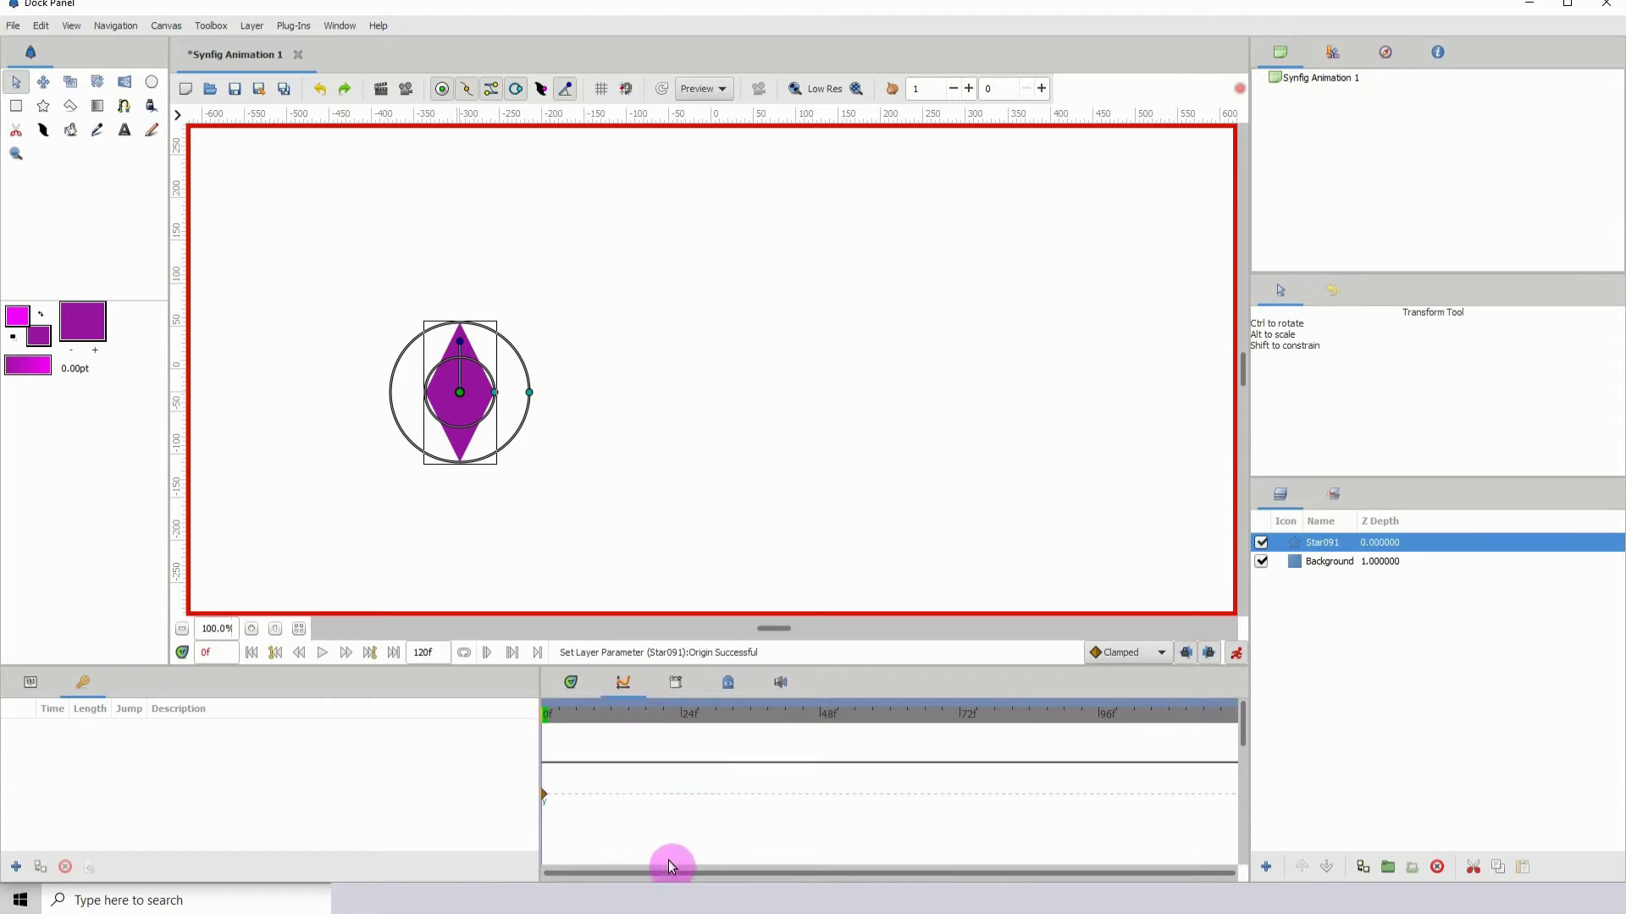
click(590, 818)
drag(544, 794, 562, 804)
click(590, 681)
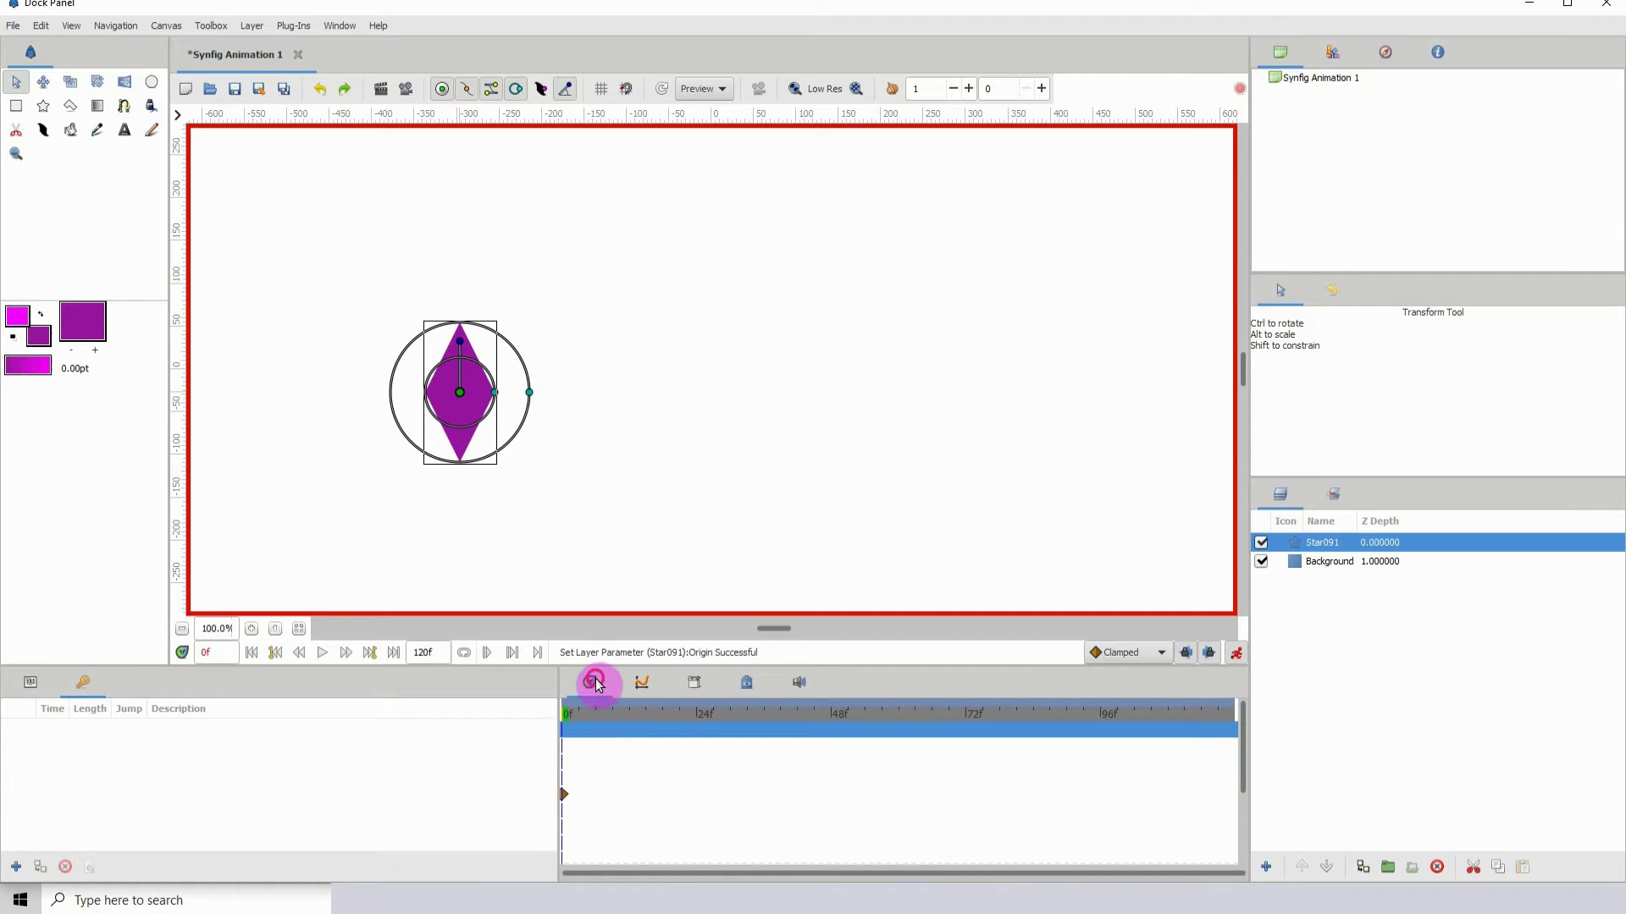
click(642, 682)
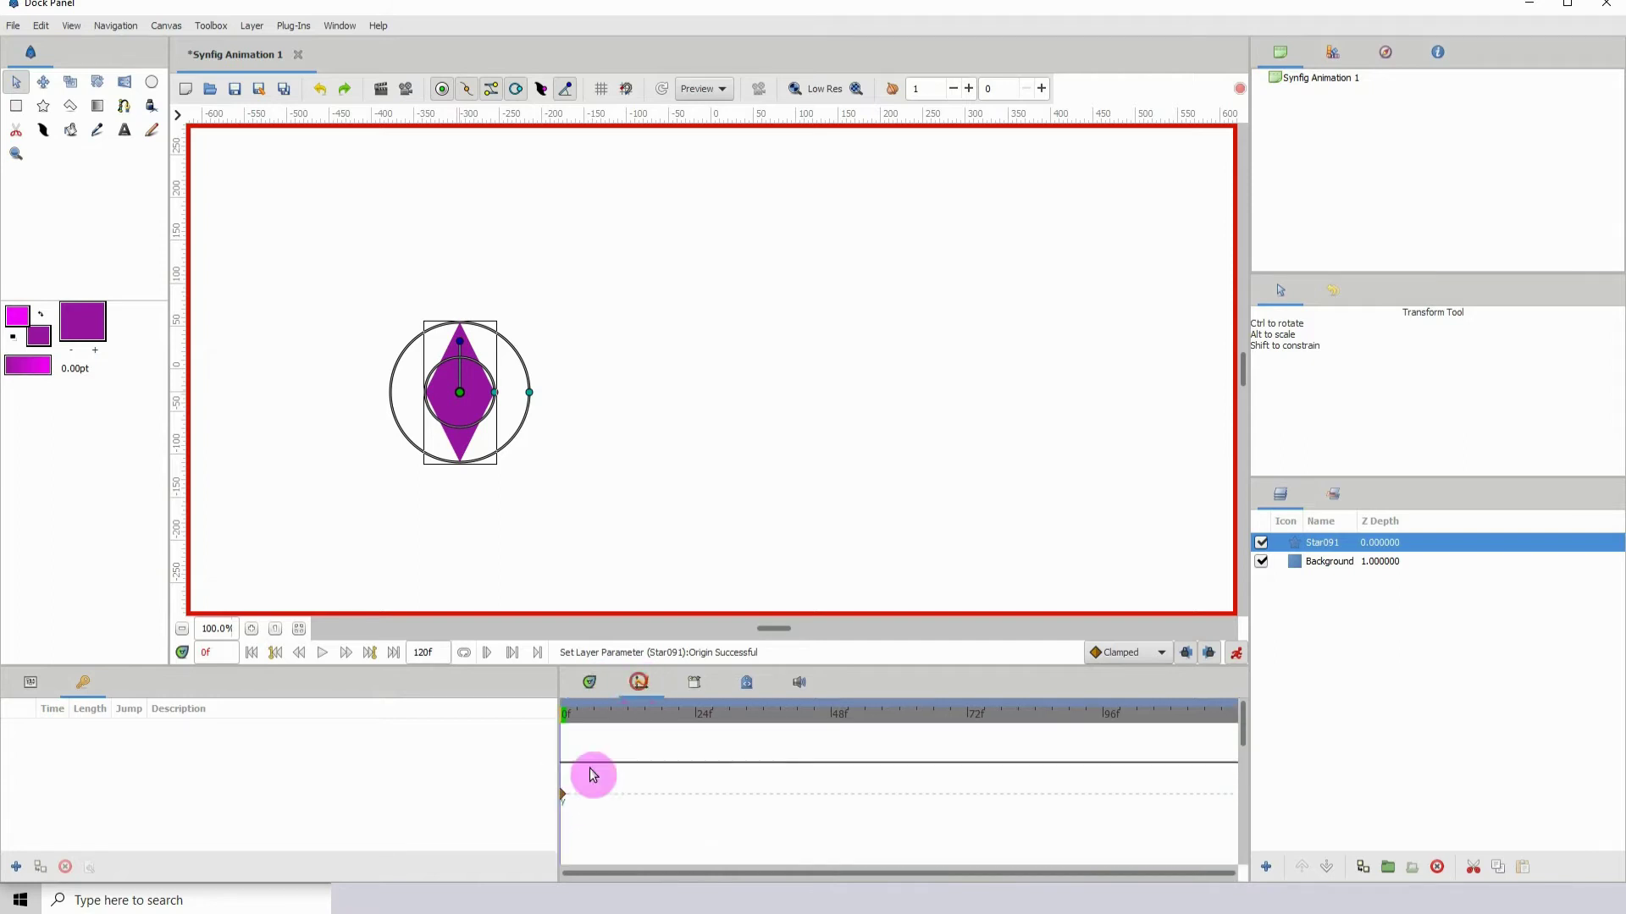
mouse_move(565, 796)
drag(566, 796, 665, 789)
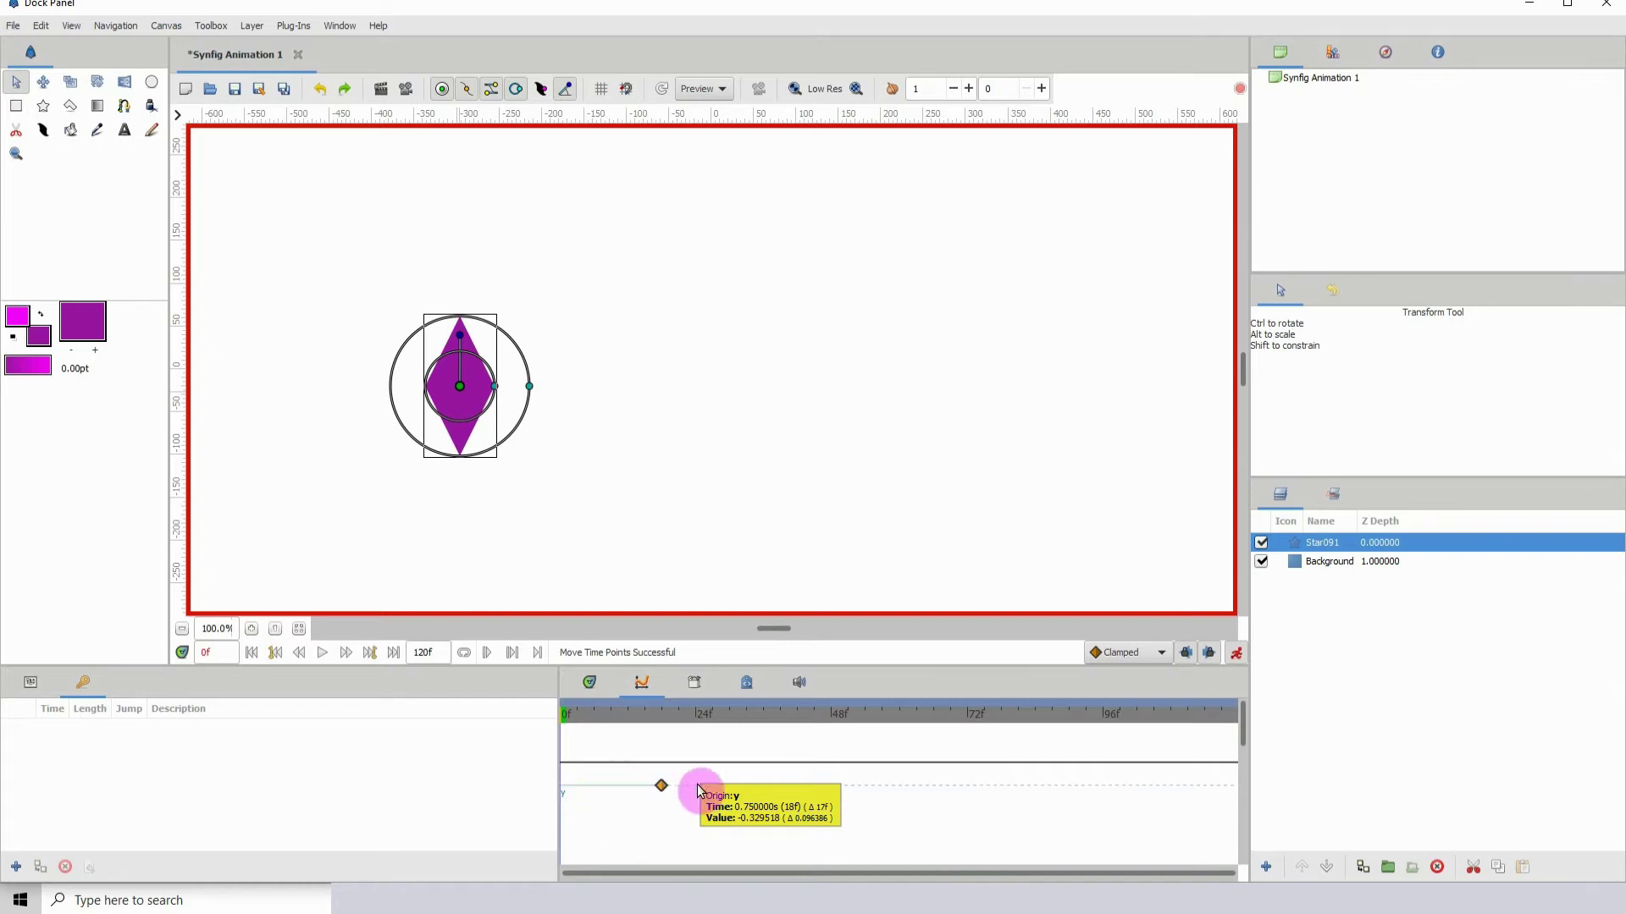
drag(552, 801, 668, 794)
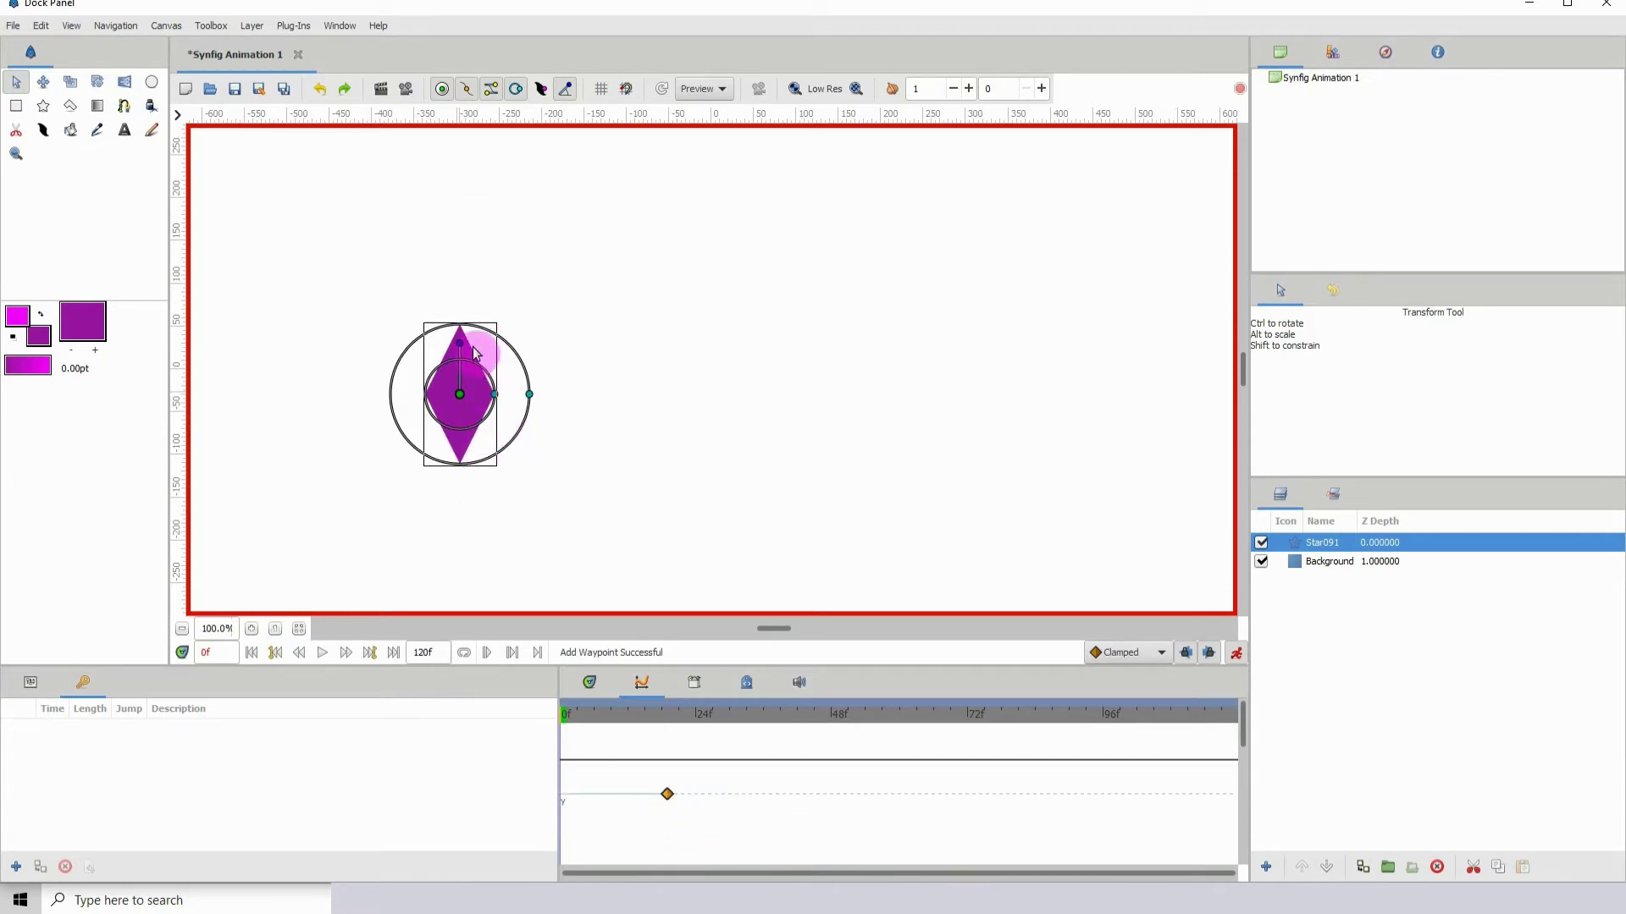
mouse_move(668, 795)
mouse_down()
mouse_move(669, 770)
mouse_move(671, 812)
mouse_move(664, 775)
mouse_move(666, 793)
mouse_up()
Go to frame 48 and move the star horizontally across to the right part of the canvas.
click(592, 683)
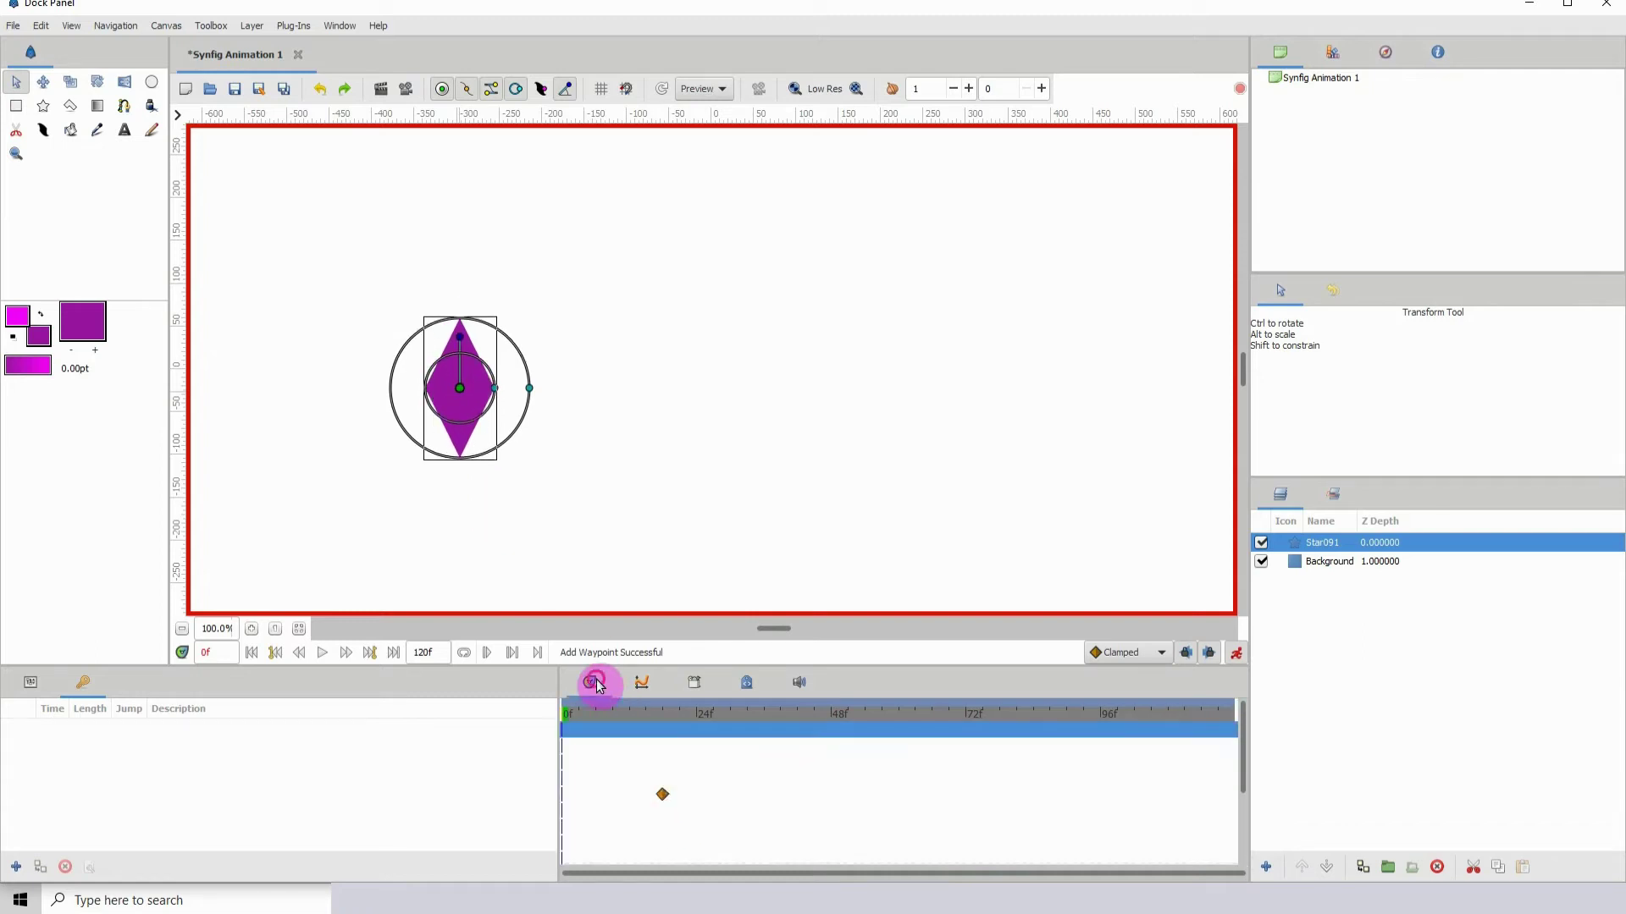
drag(700, 722, 830, 722)
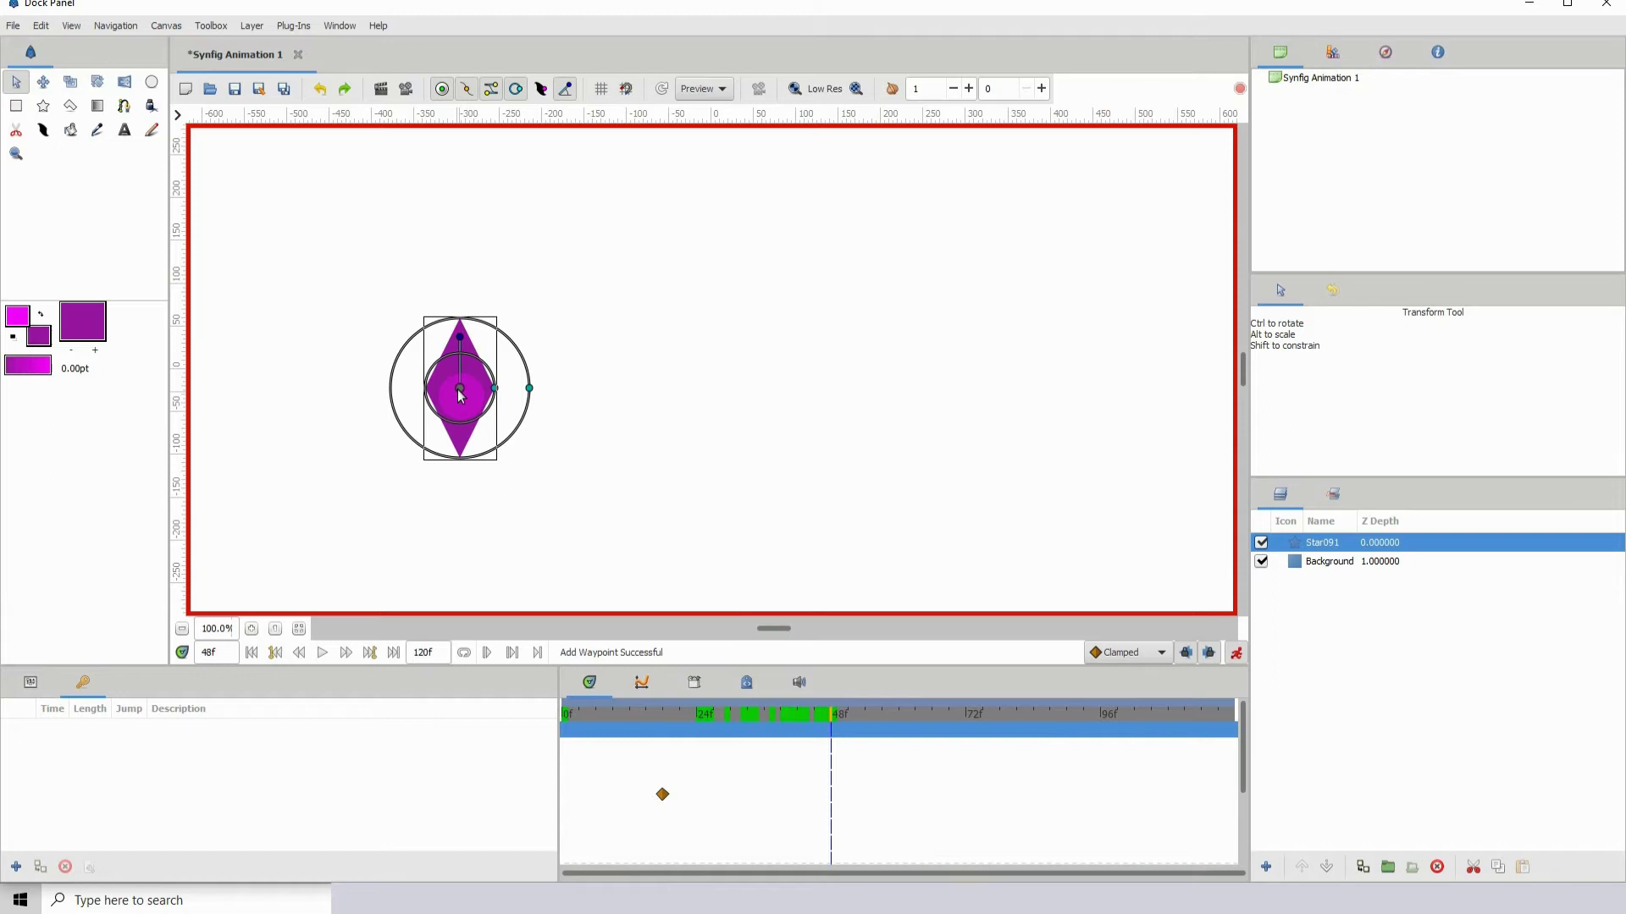
drag(459, 389, 964, 378)
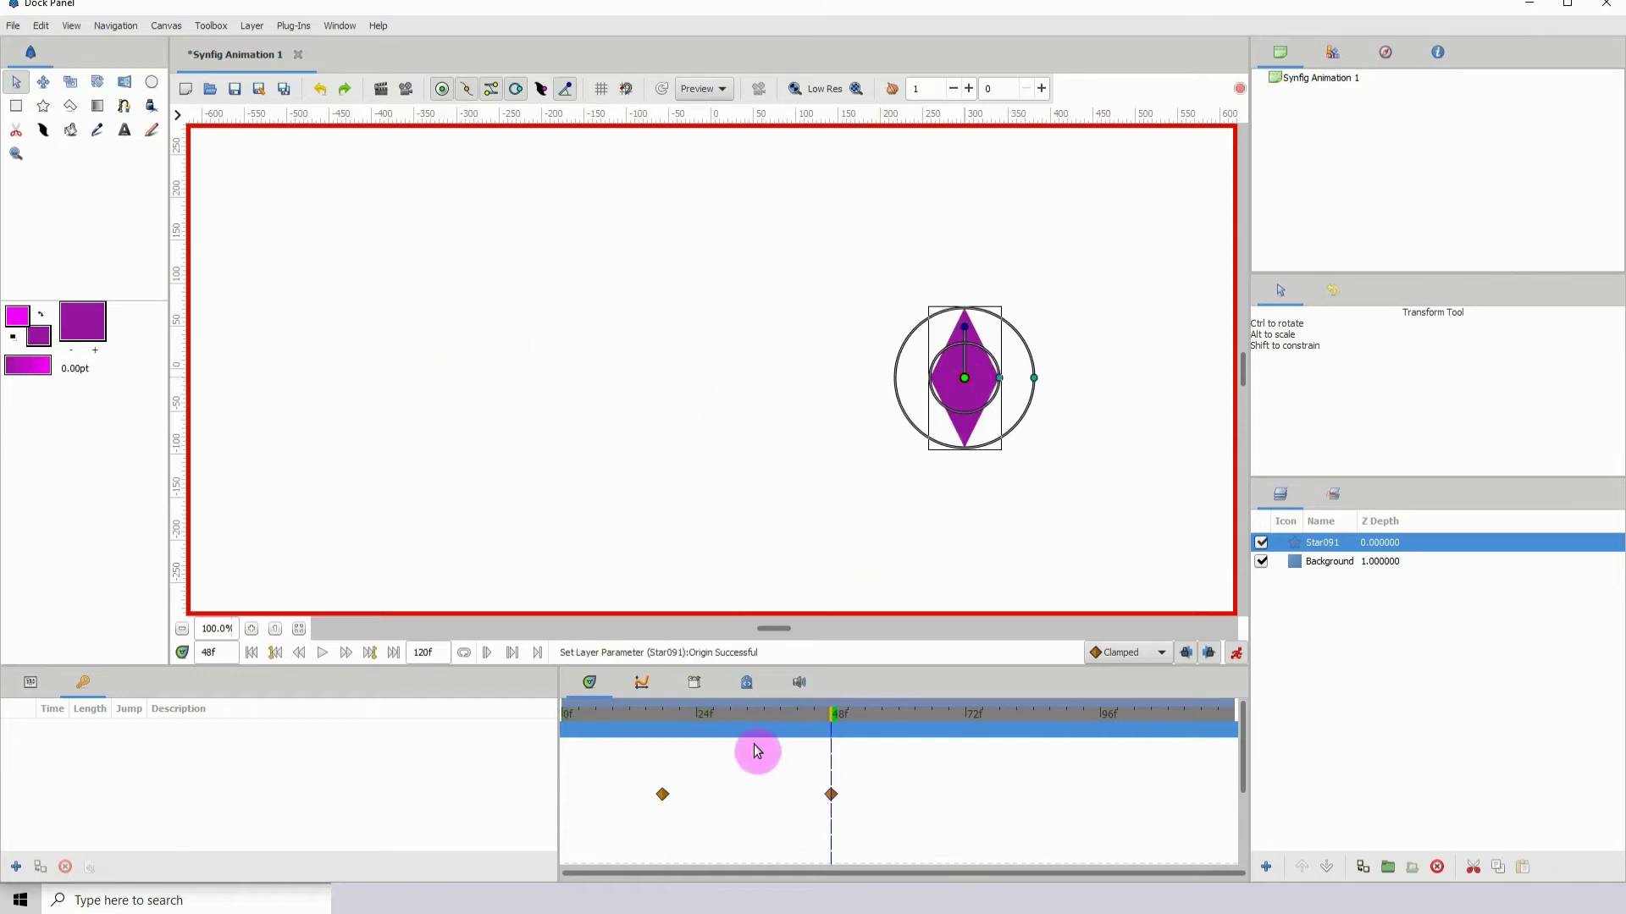
Examine the star's origin curves in the graph view and scrub the playhead between the two waypoints.
click(642, 684)
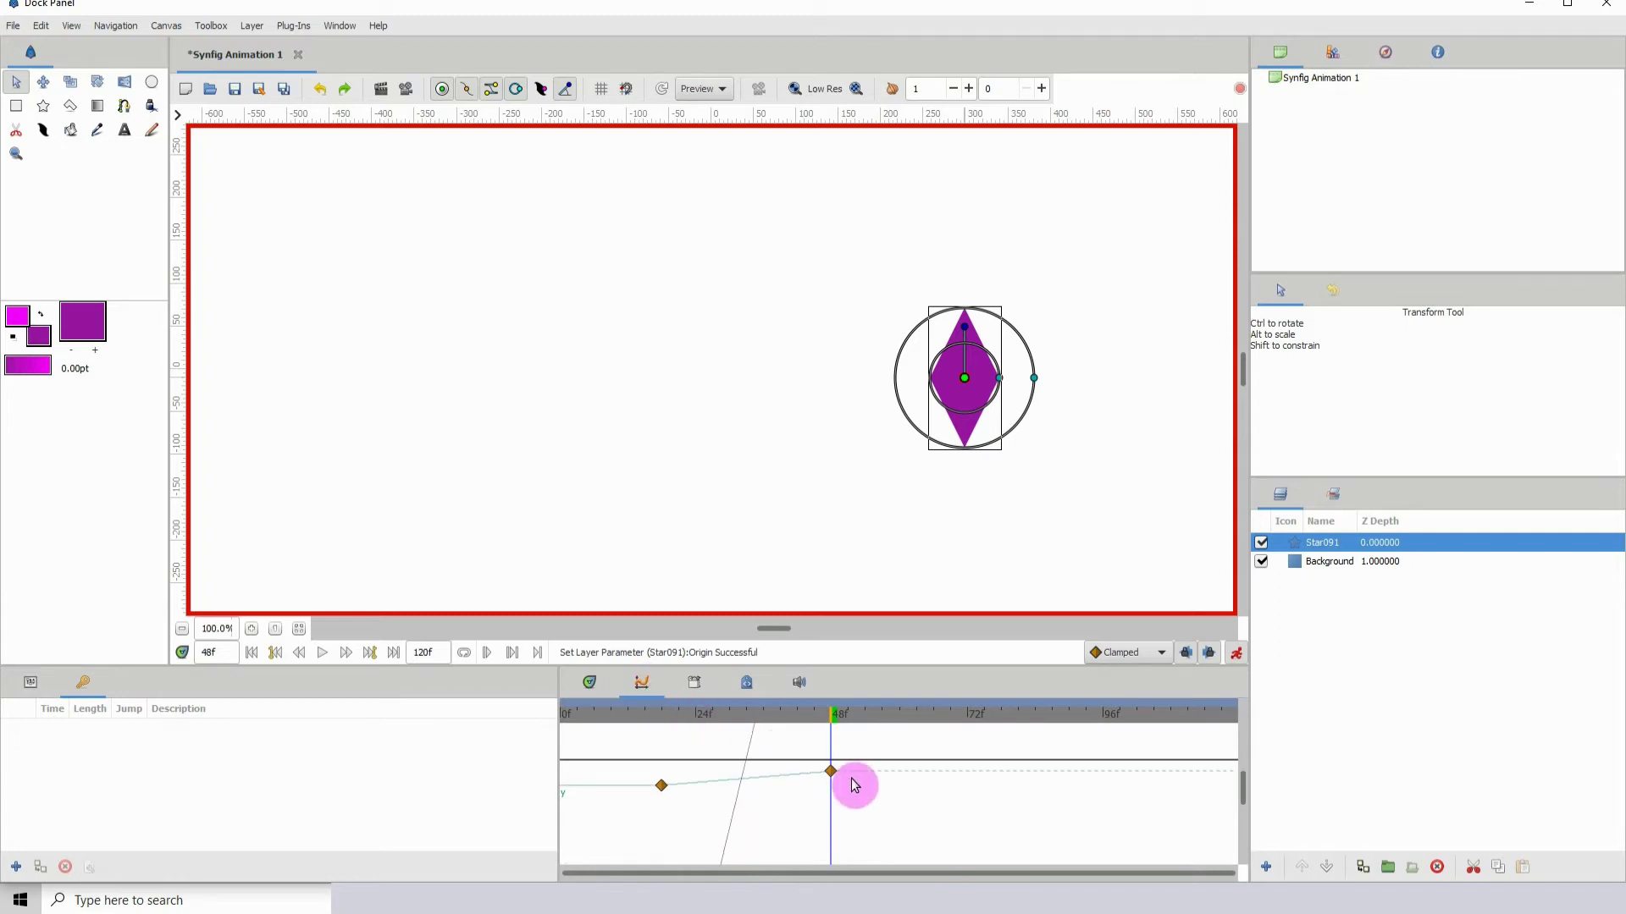
drag(809, 727, 791, 754)
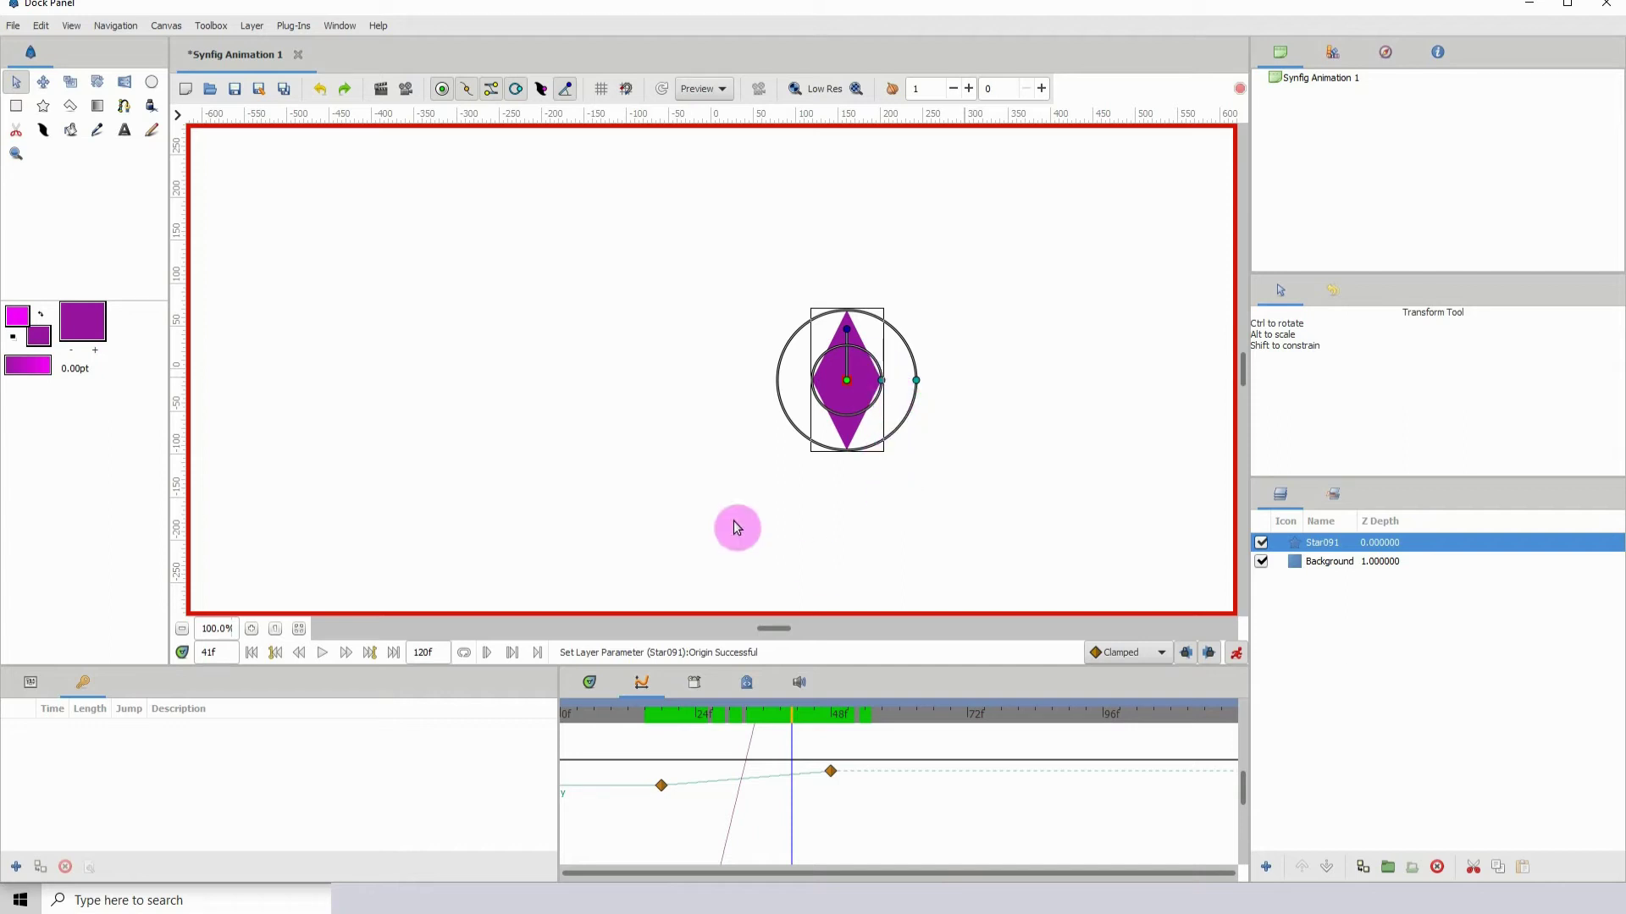
drag(791, 718, 741, 718)
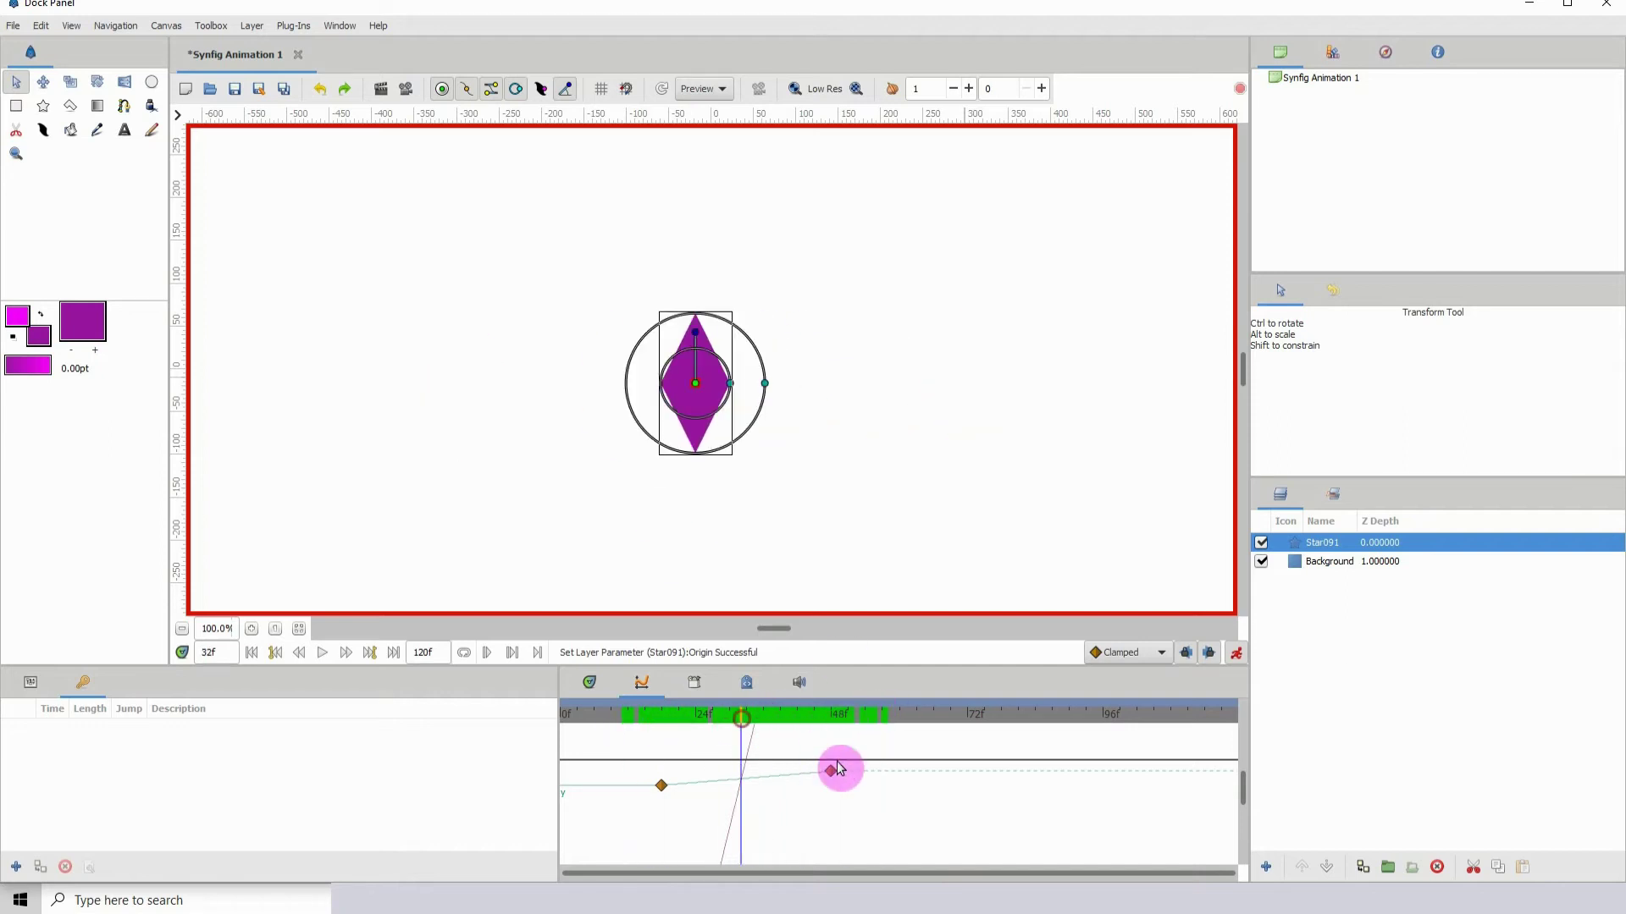
Move the star's second waypoint on the curve to frame 72 and back to frame 28, and play from frame 17.
drag(834, 773, 967, 764)
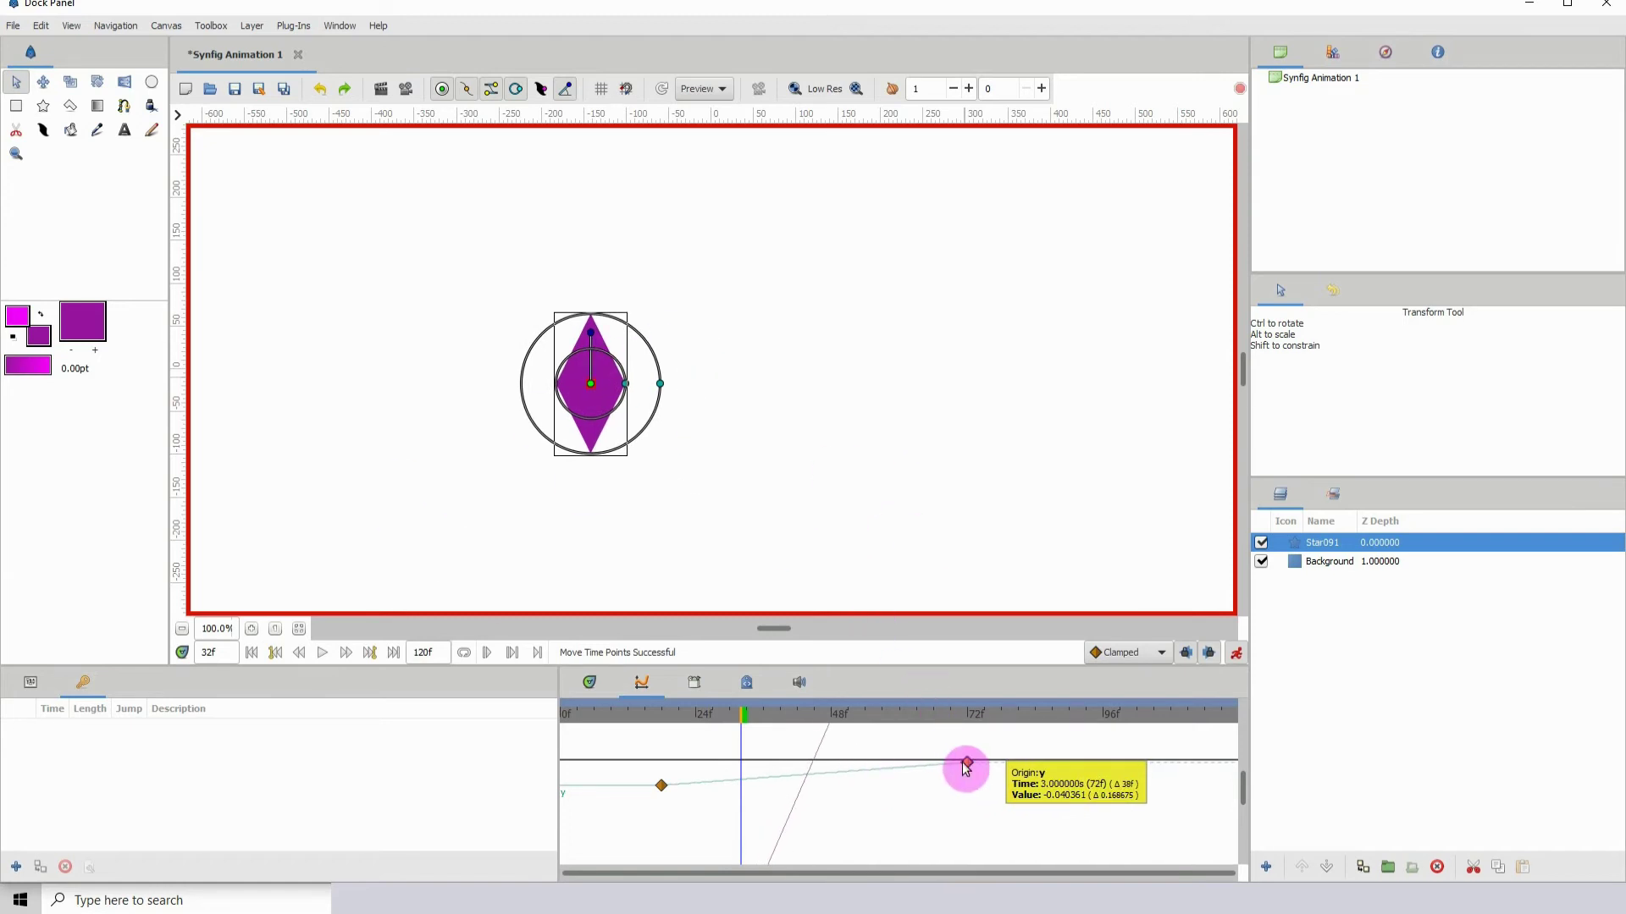
drag(966, 764, 718, 778)
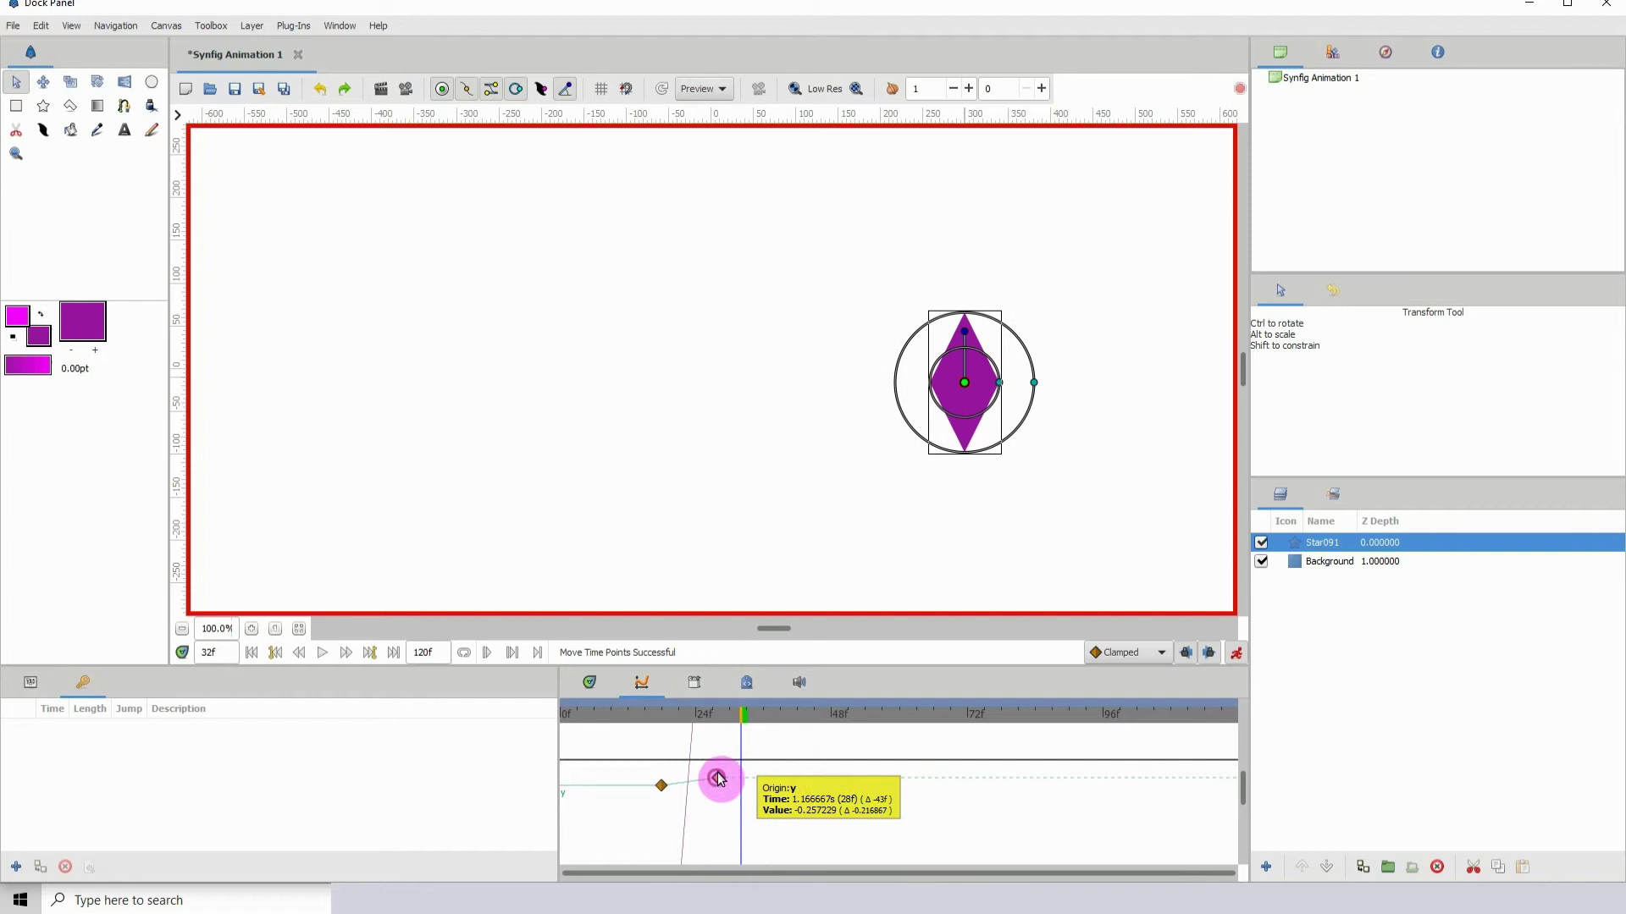
click(656, 721)
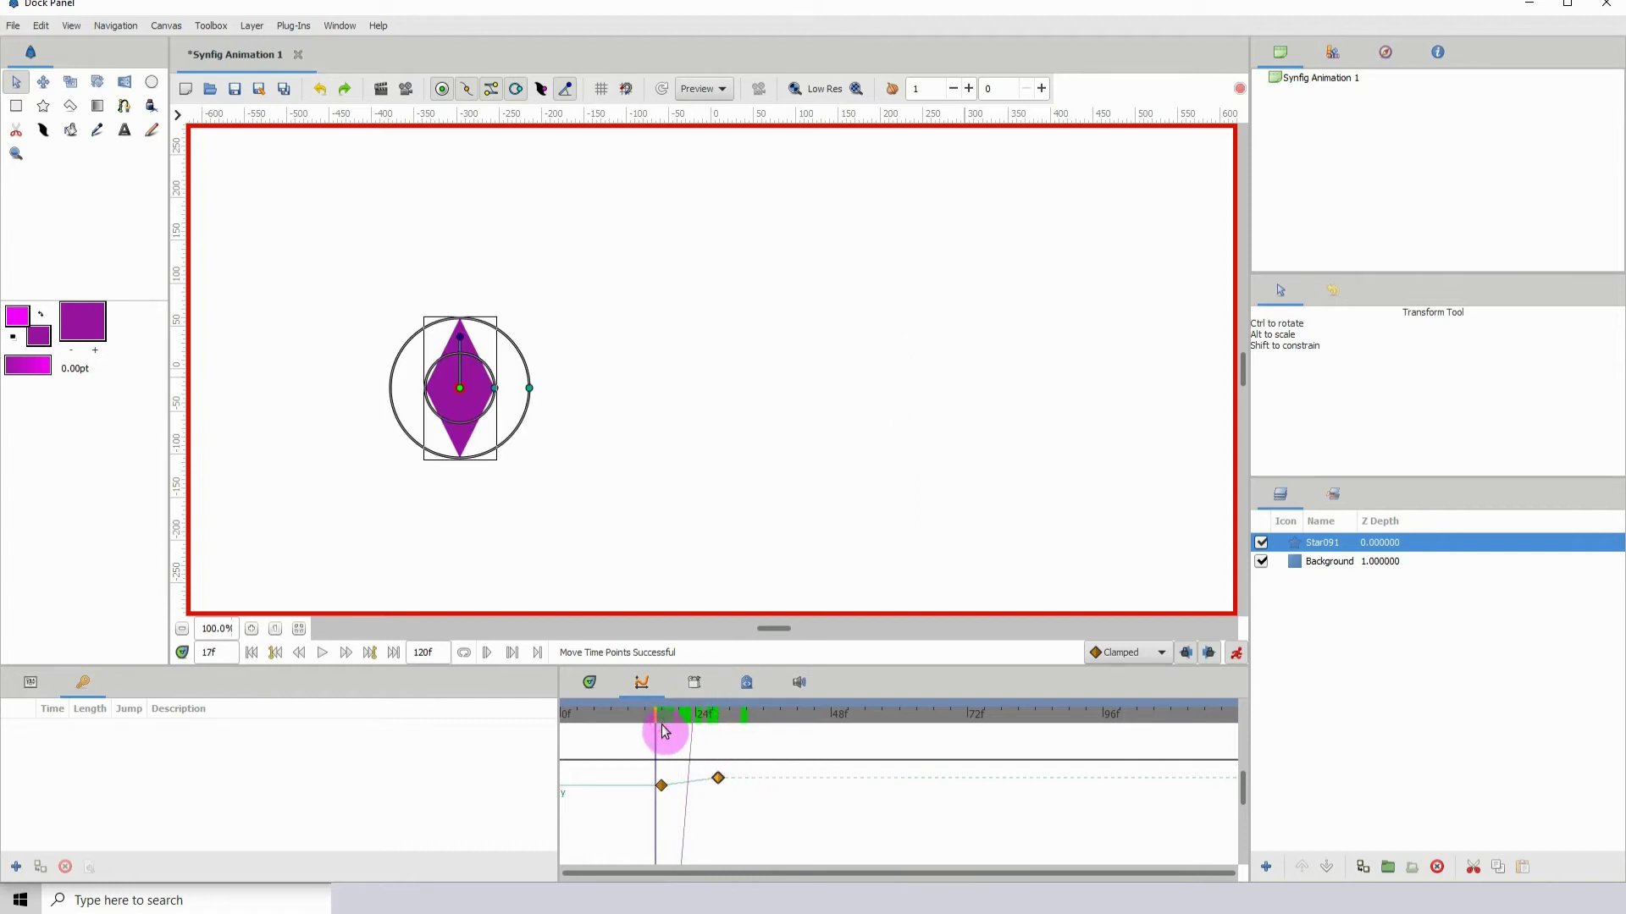
key(space)
Move the second waypoint on the origin curve out to frame 59 and play the motion from frame 17.
key(space)
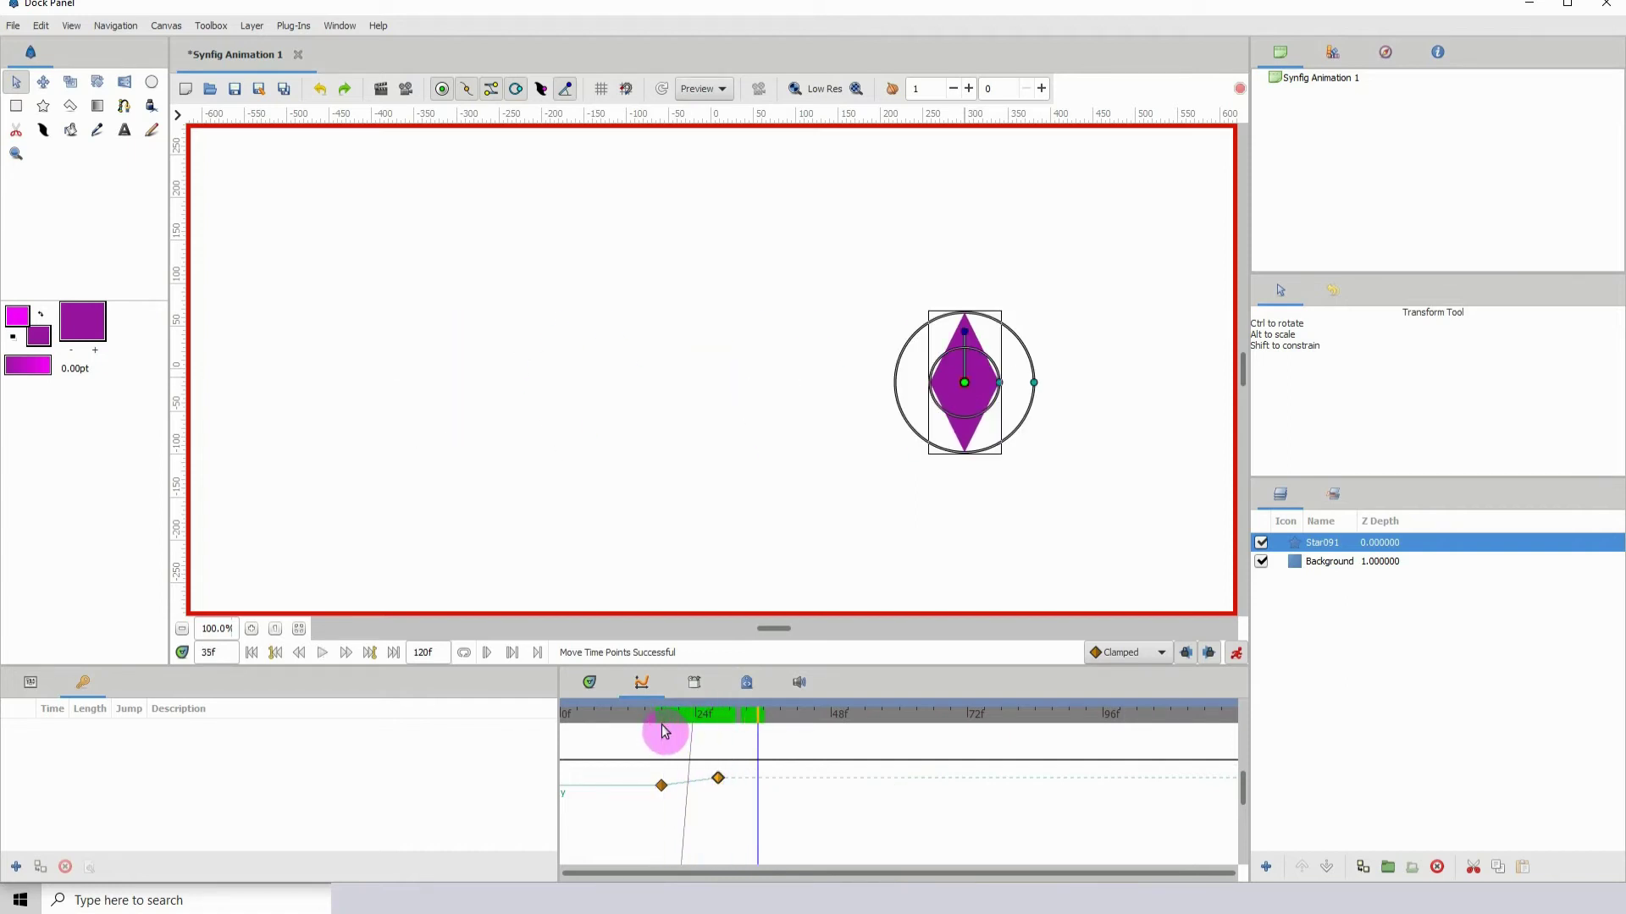
drag(718, 777, 891, 775)
click(656, 721)
key(space)
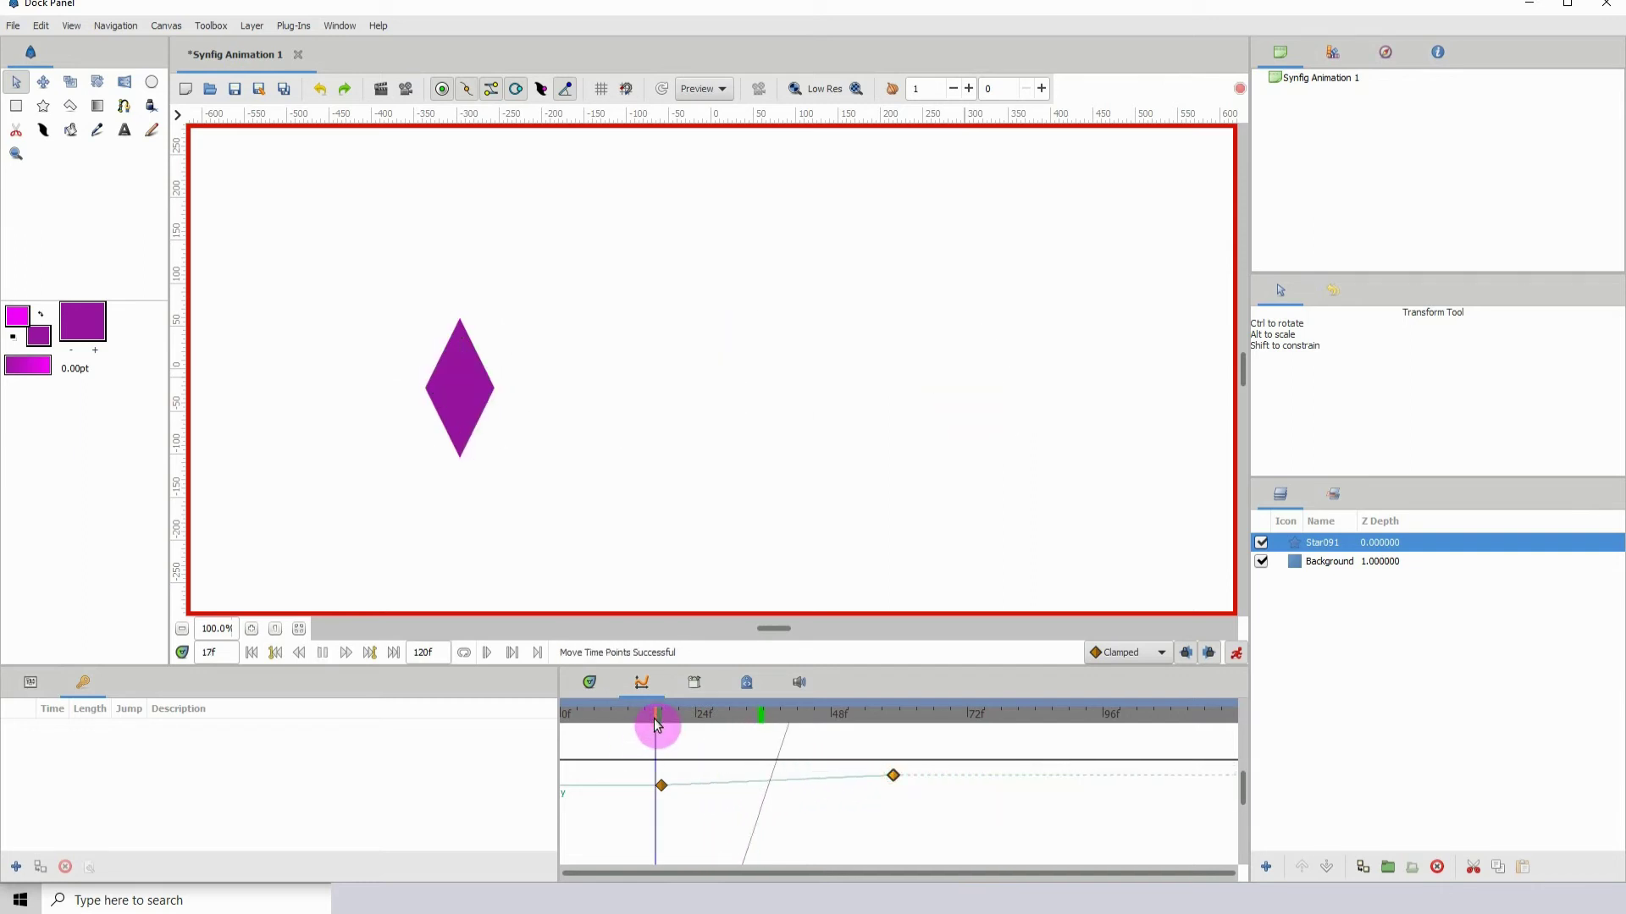
key(space)
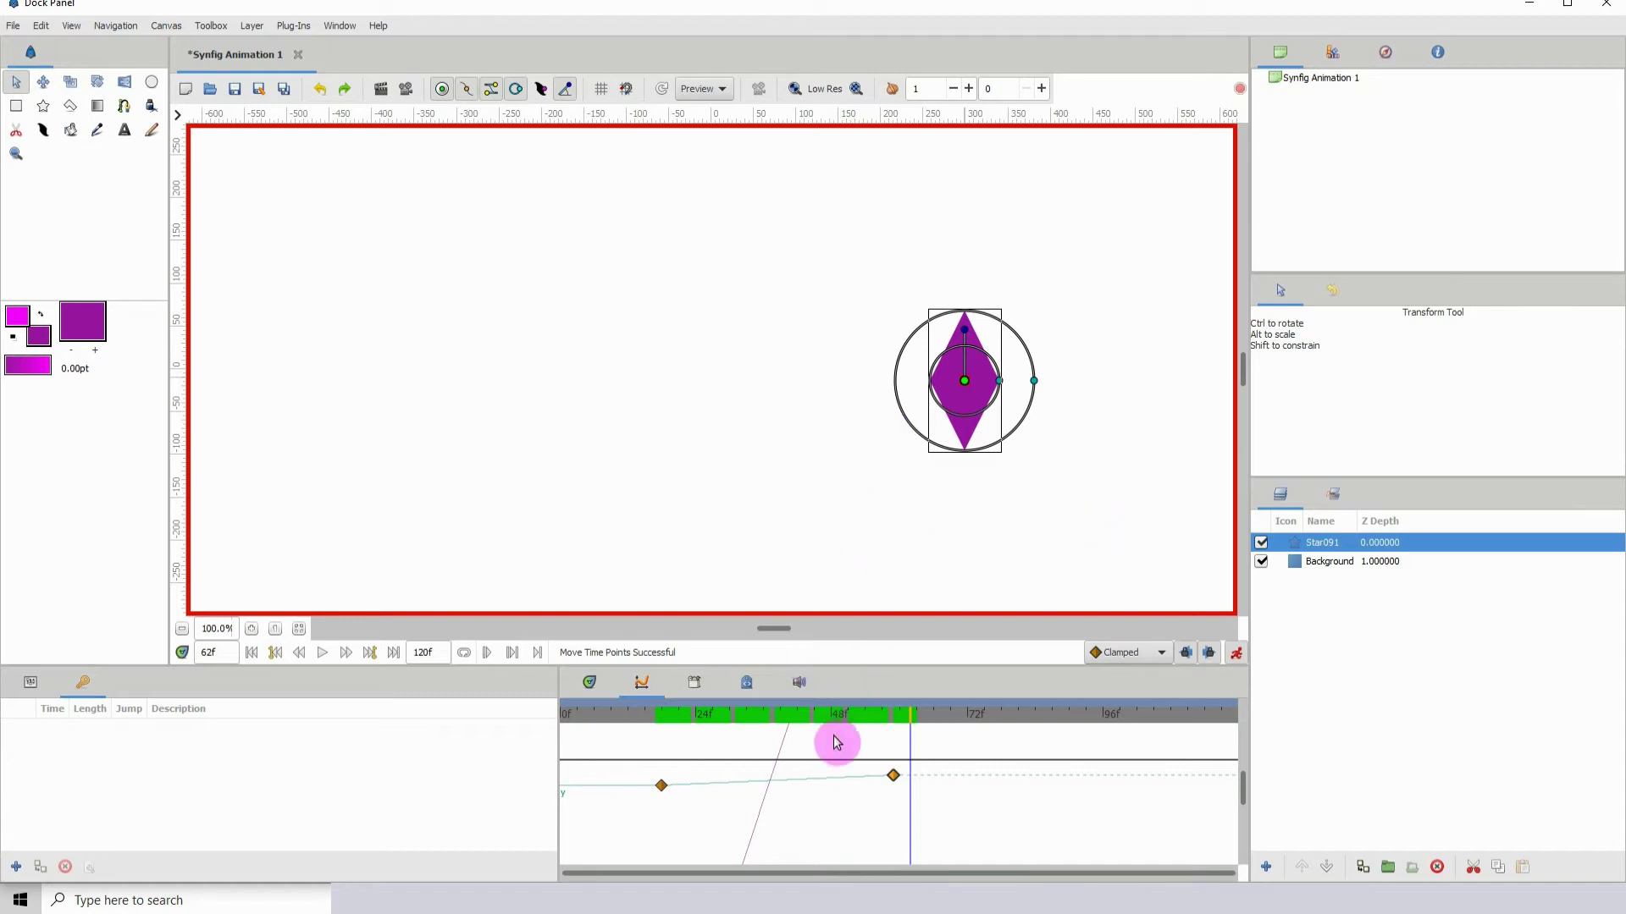
At frame 39, raise the star straight up near the top of the canvas and scrub through the arc to frame 59.
drag(835, 741, 777, 766)
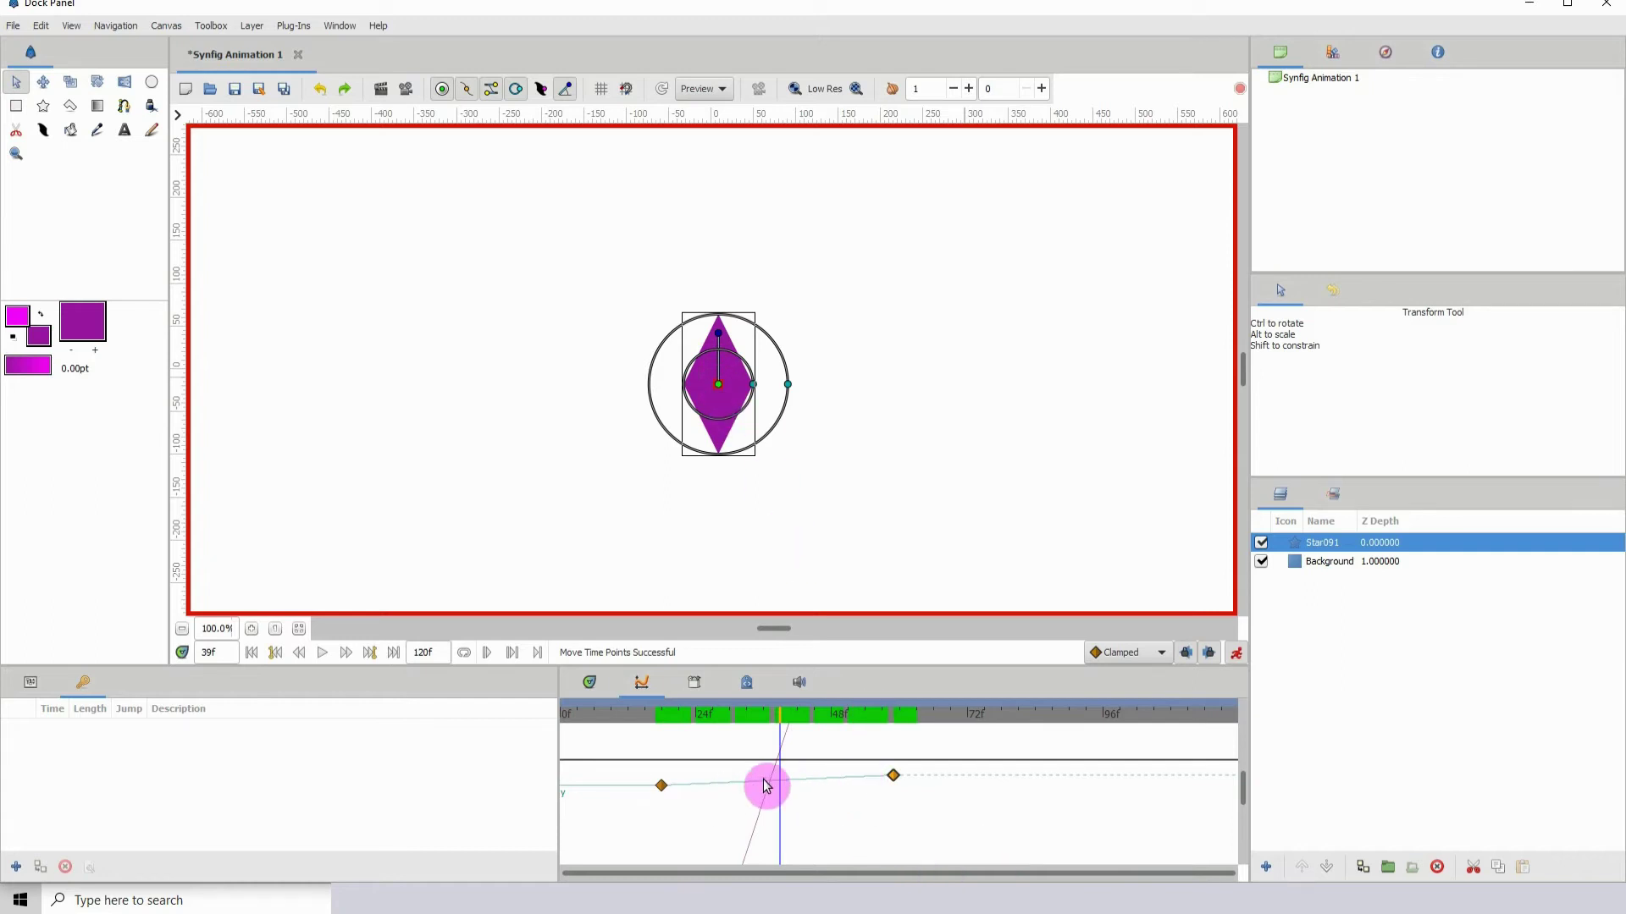
drag(717, 385, 719, 230)
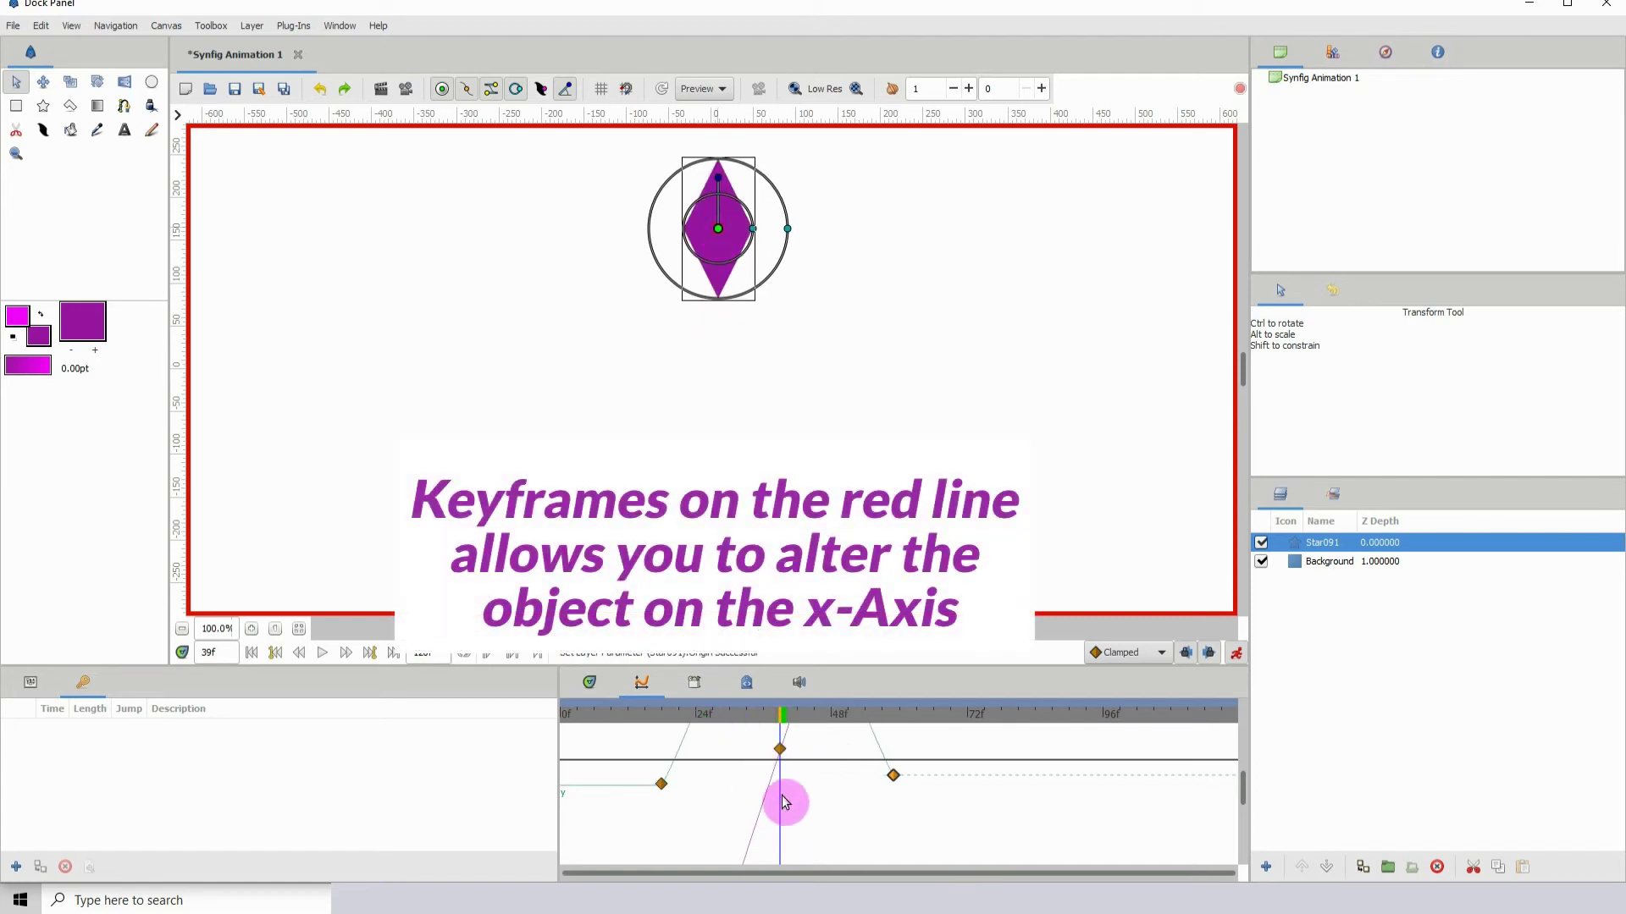
scroll(779, 796, up, 3)
scroll(794, 823, up, 3)
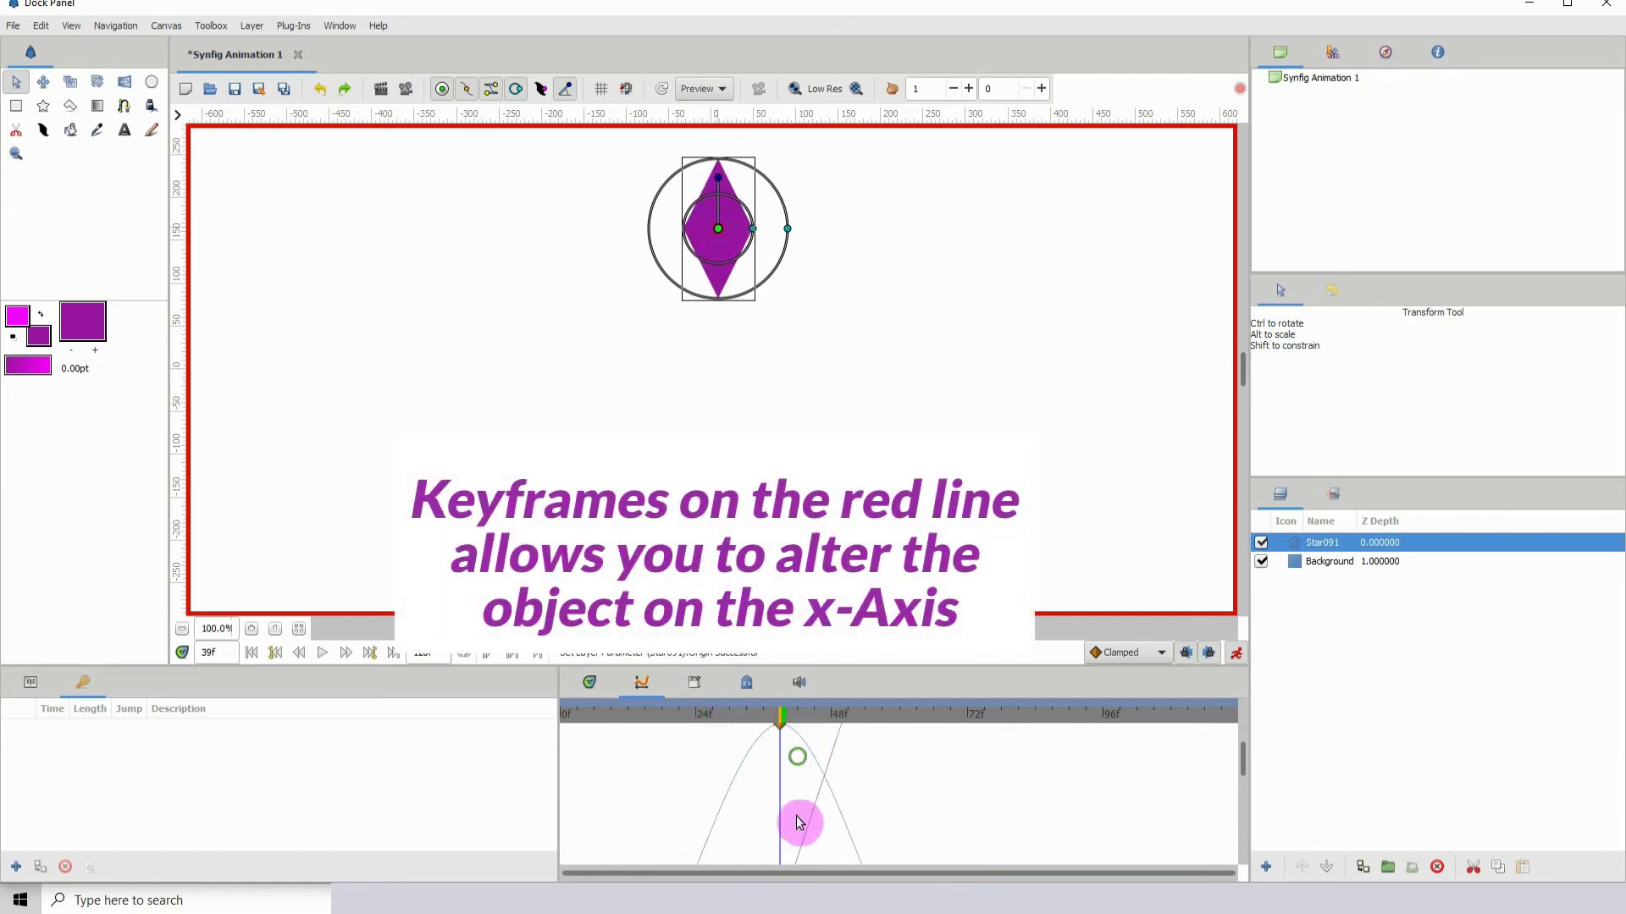
drag(780, 774, 896, 758)
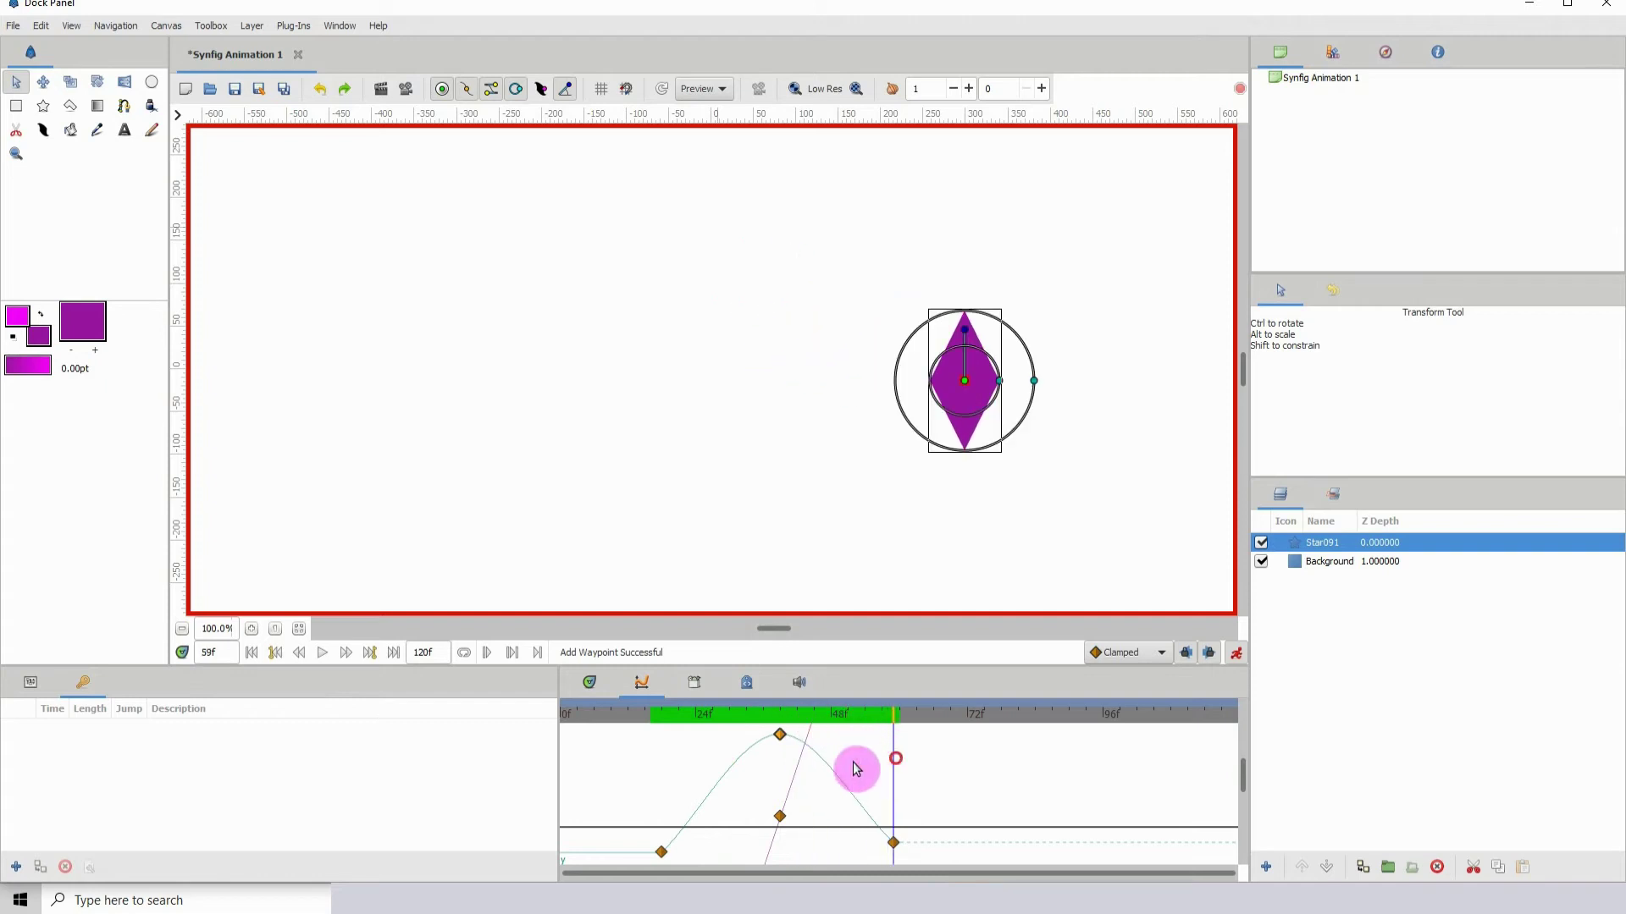
Lower the frame 39 waypoint on the origin's Y curve to a value of about -1.305.
drag(780, 732, 780, 845)
drag(780, 789, 701, 716)
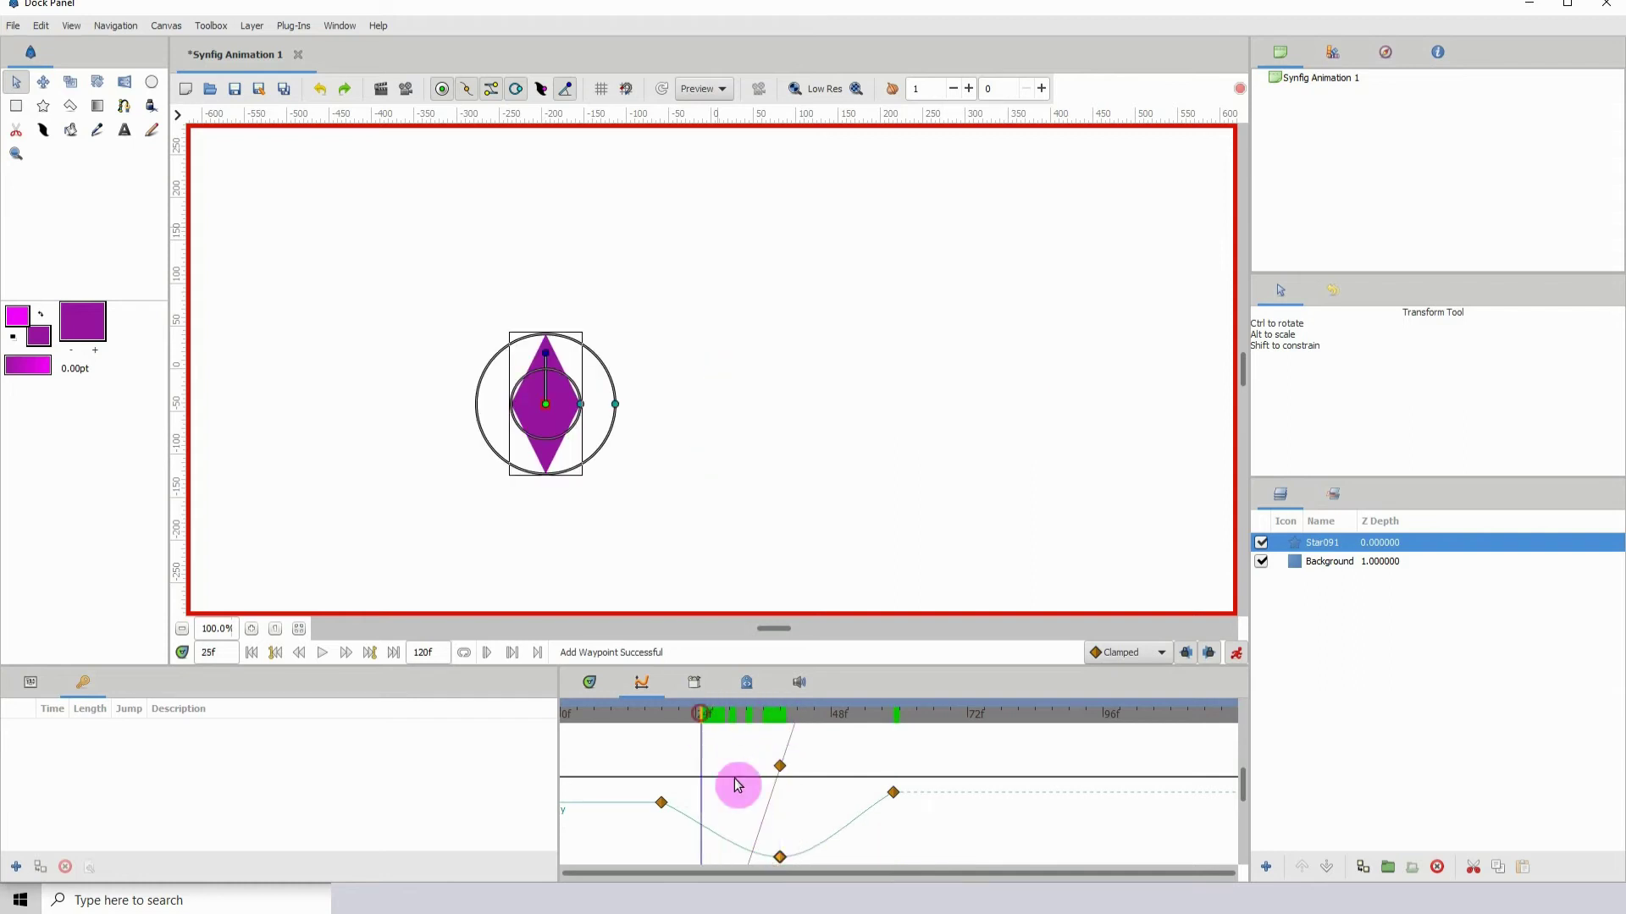
click(776, 855)
drag(776, 855, 780, 821)
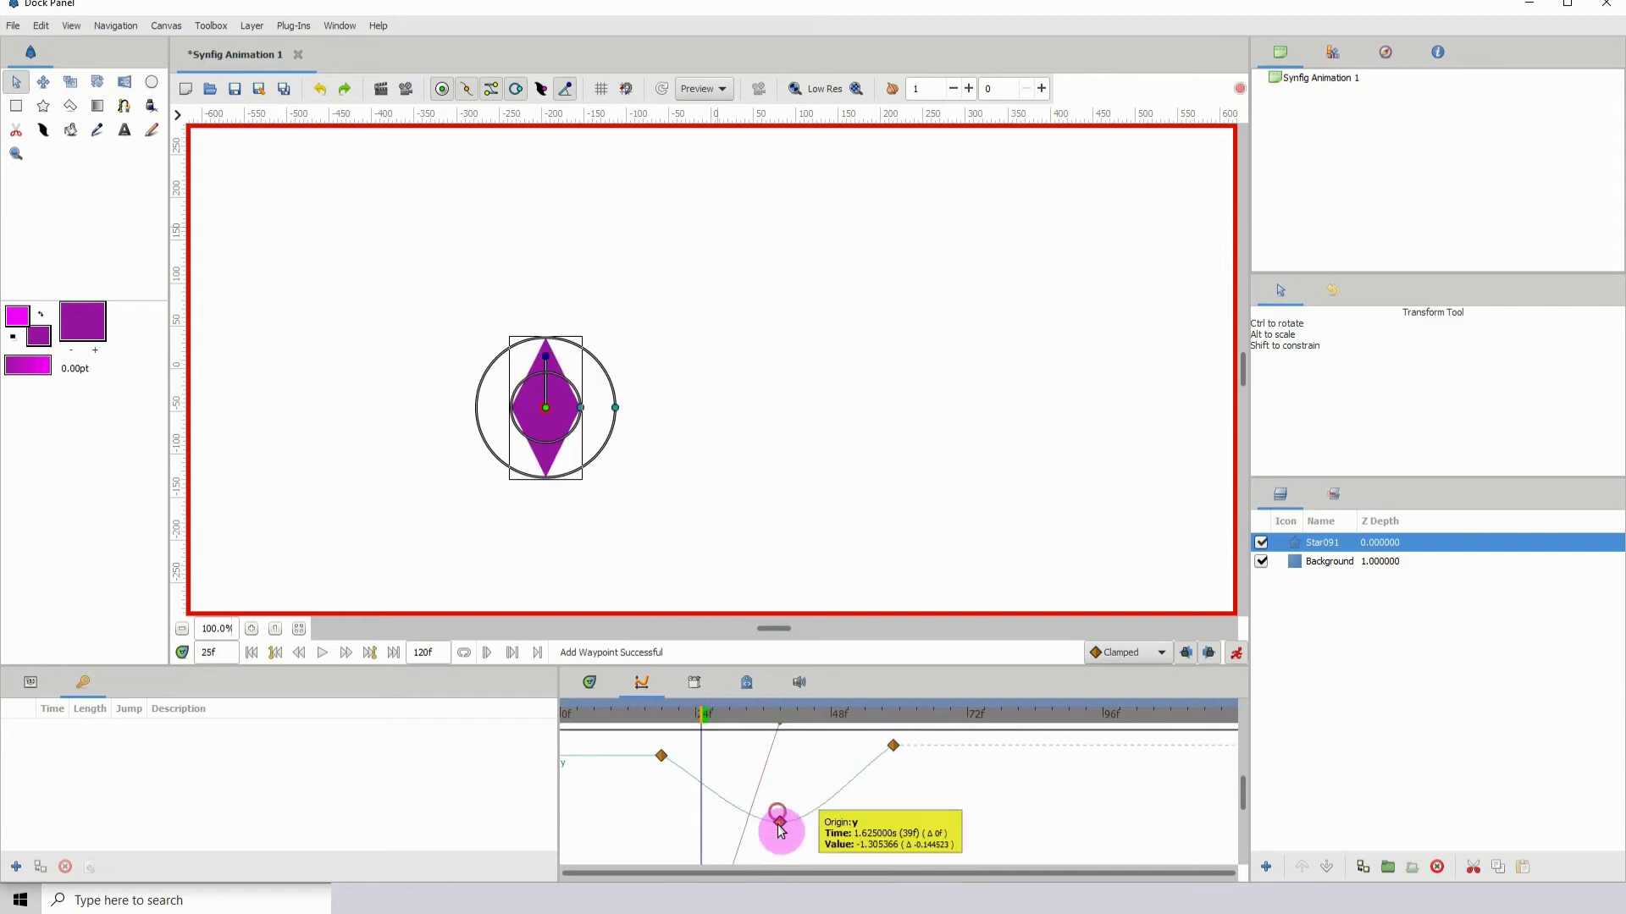
Play the star's edited motion from frame 16 past its last waypoint.
click(650, 738)
click(846, 827)
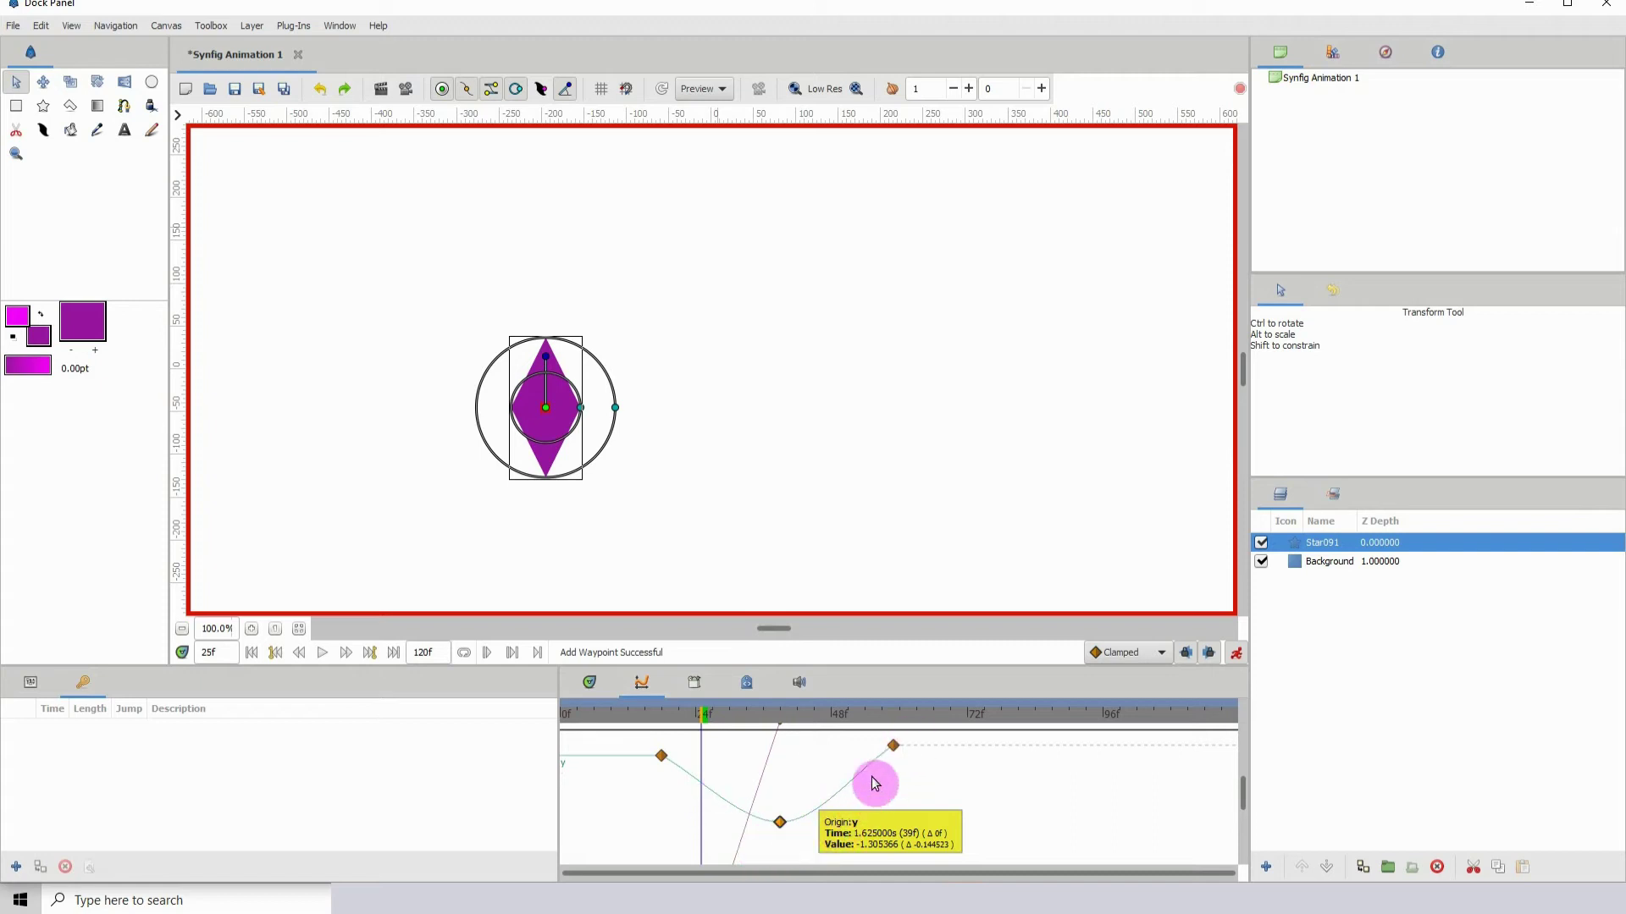
drag(728, 804, 652, 730)
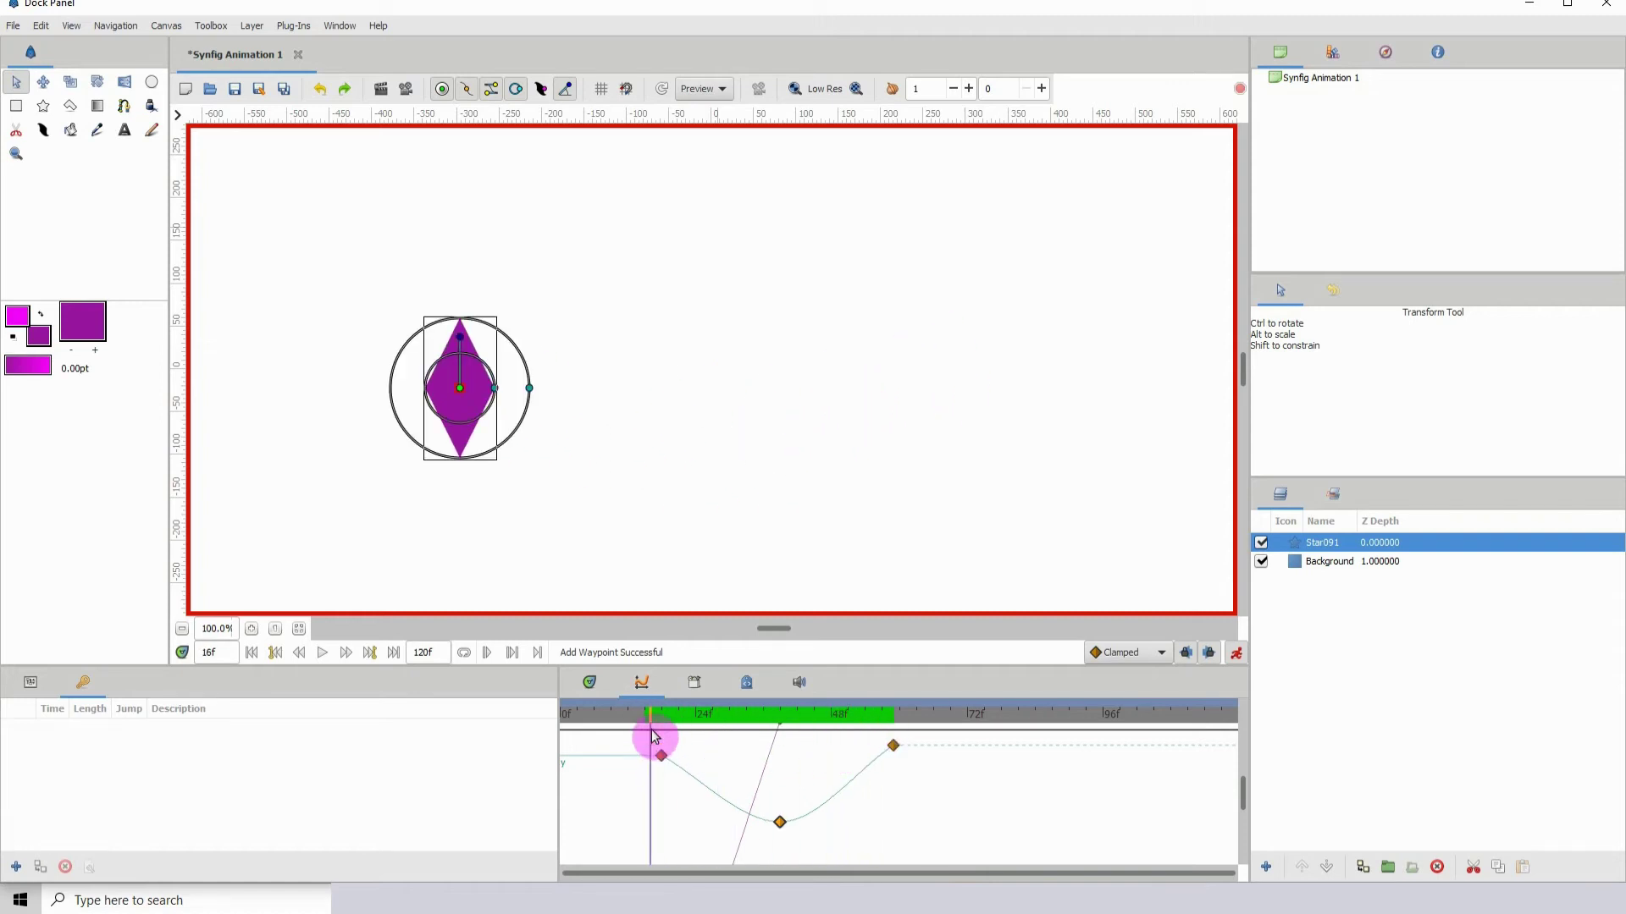
key(space)
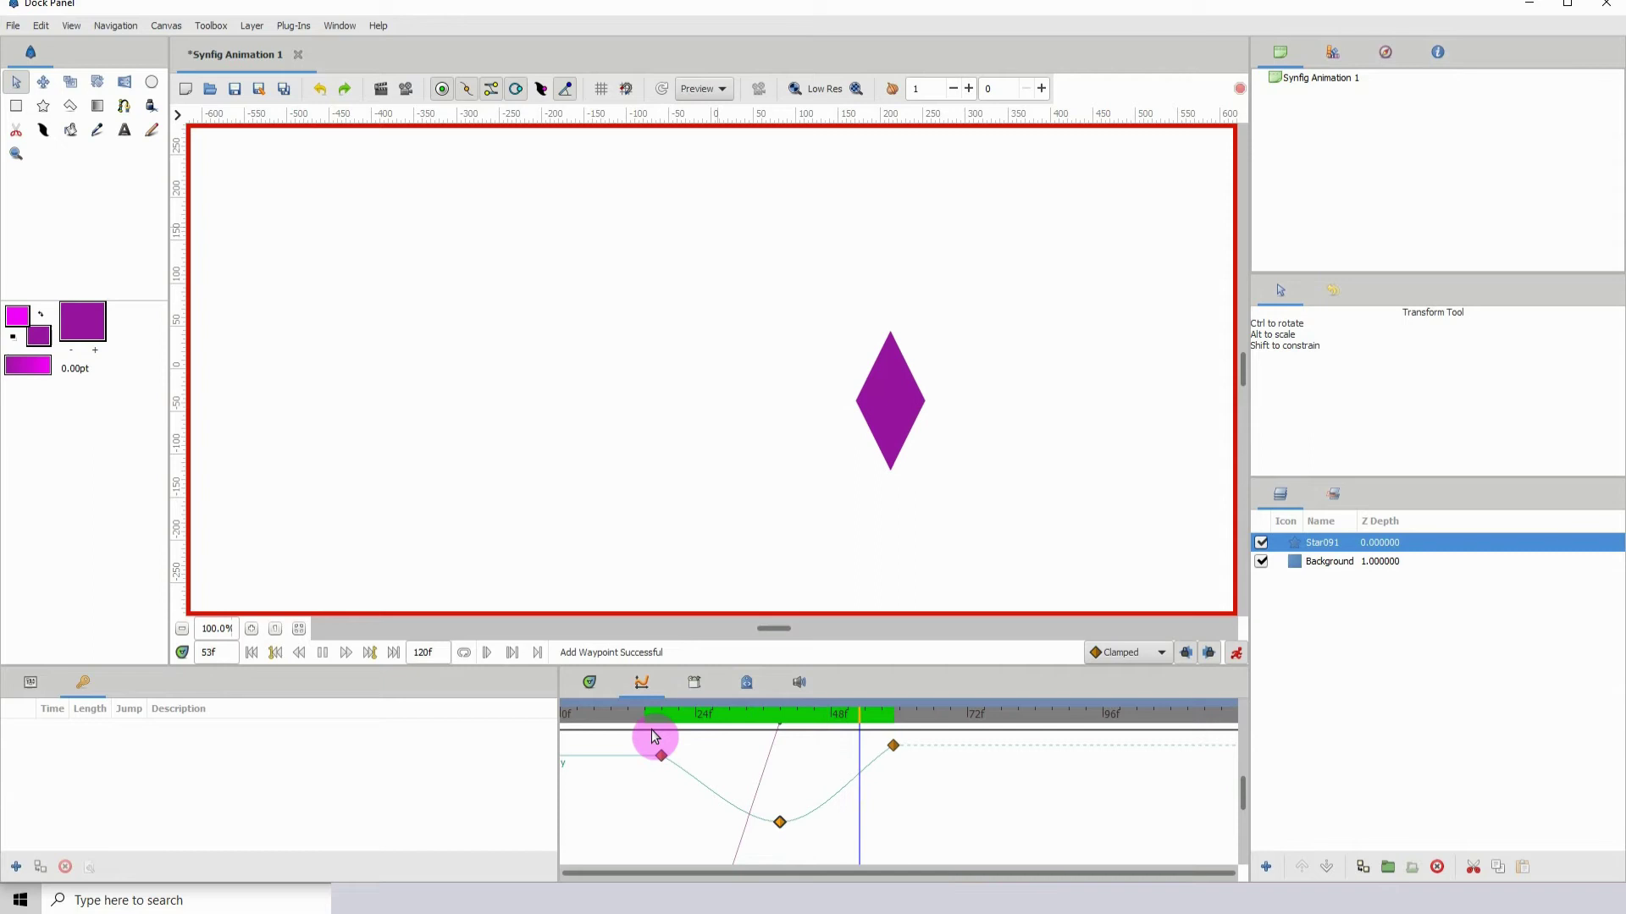
key(space)
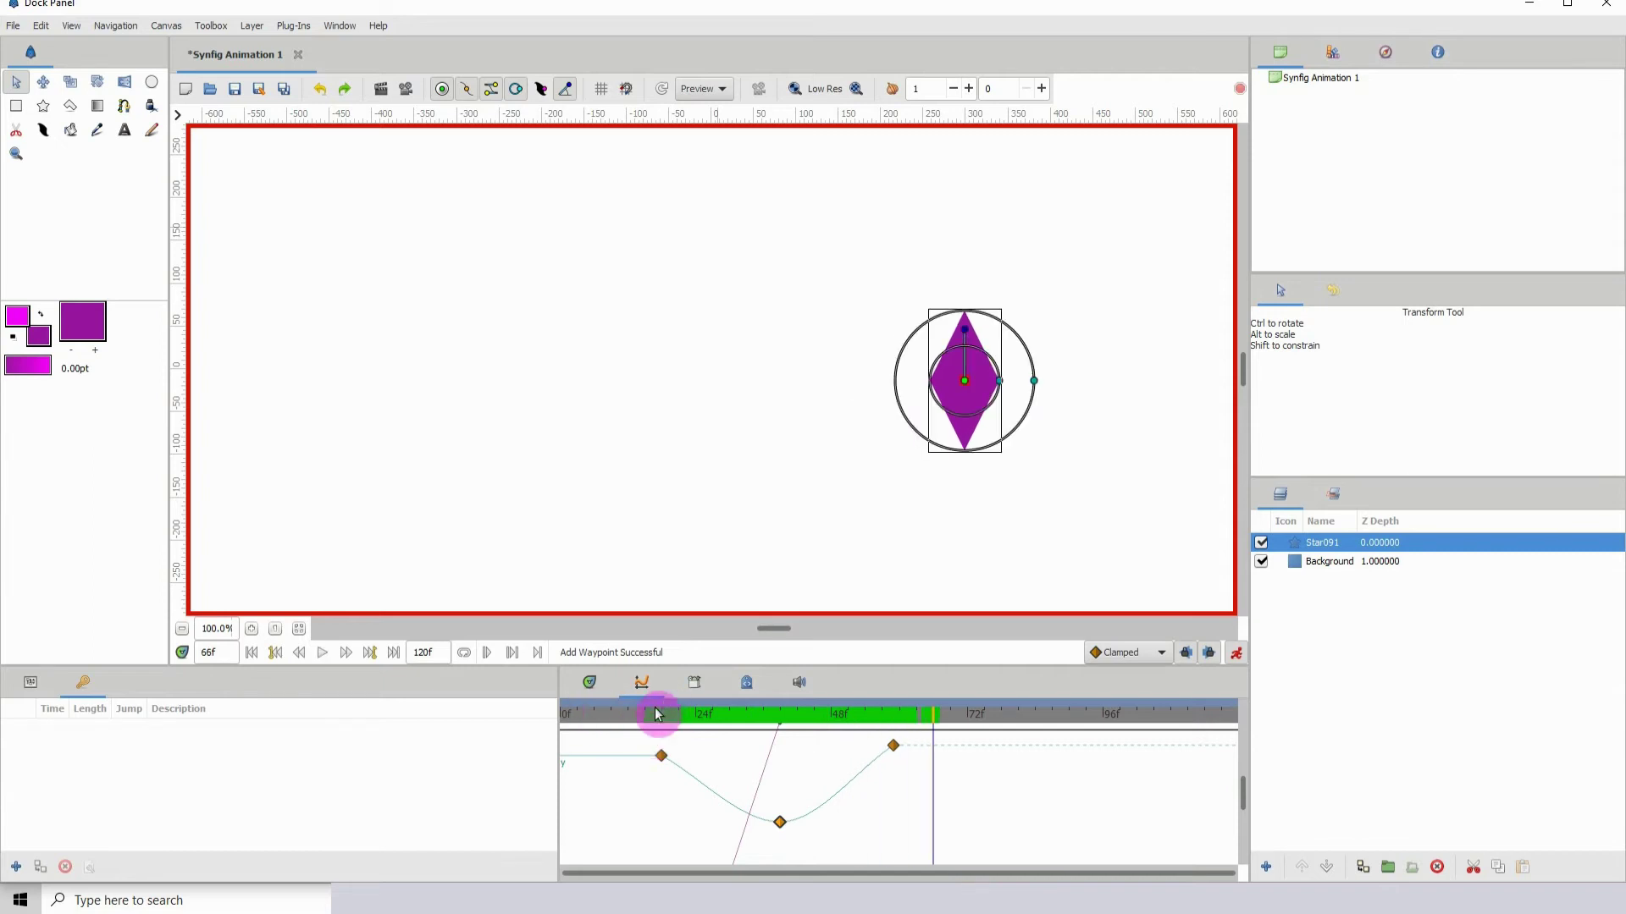
Move the middle waypoint on the origin's Y curve to frame 38 at a value of about -1.643 and scrub through the motion.
drag(653, 730, 765, 758)
drag(780, 823, 779, 844)
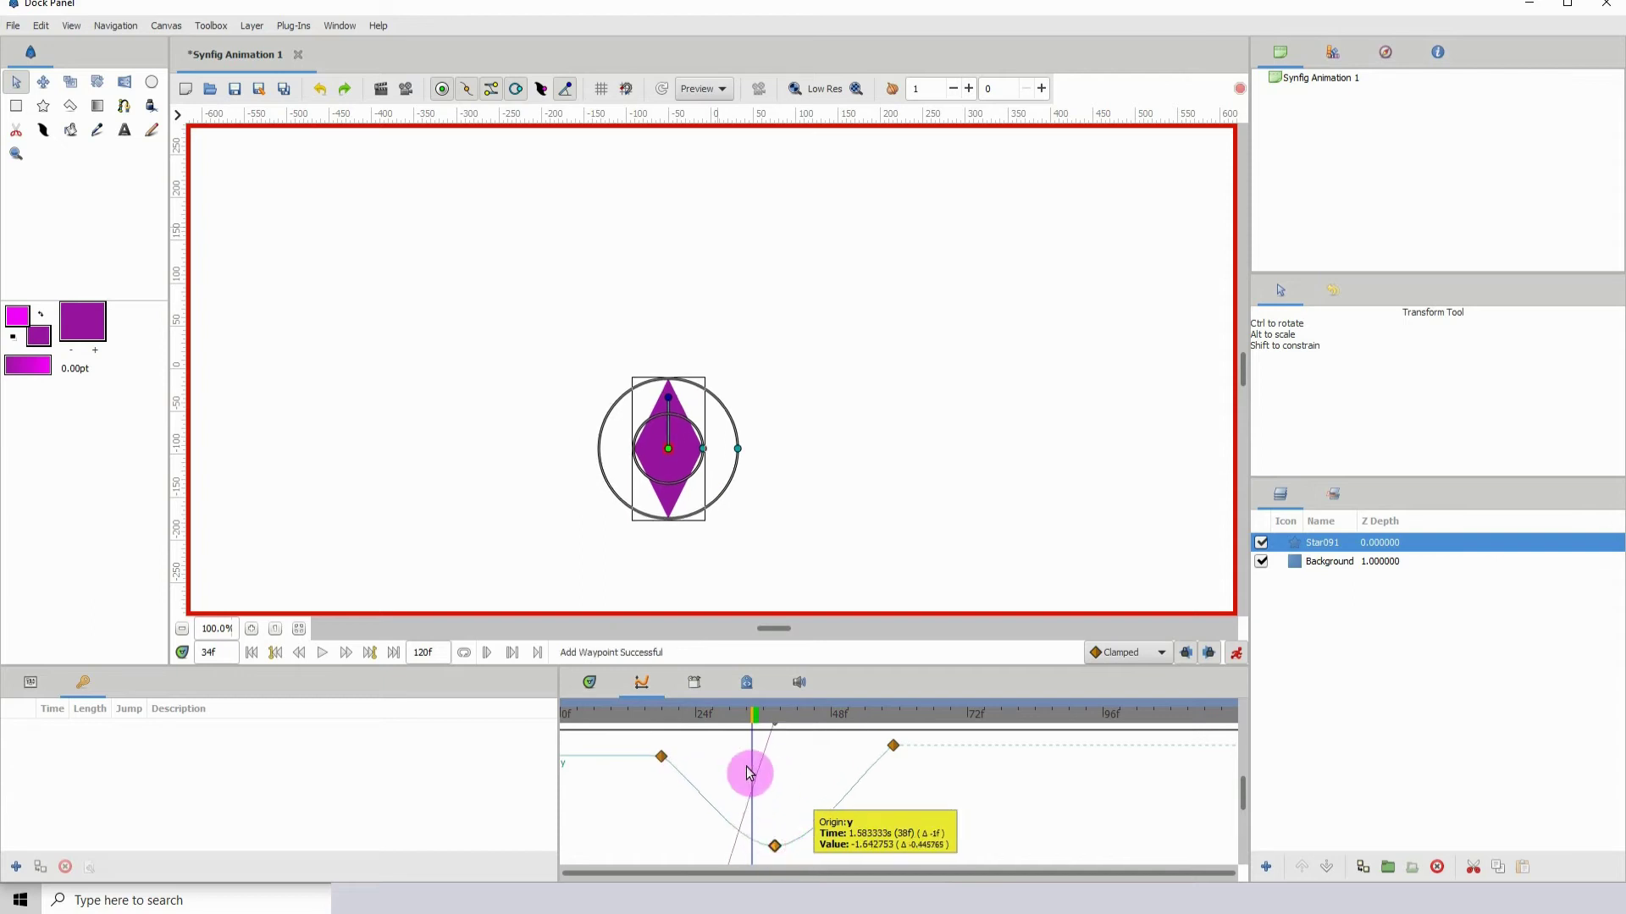
drag(746, 716, 737, 752)
scroll(756, 801, down, 3)
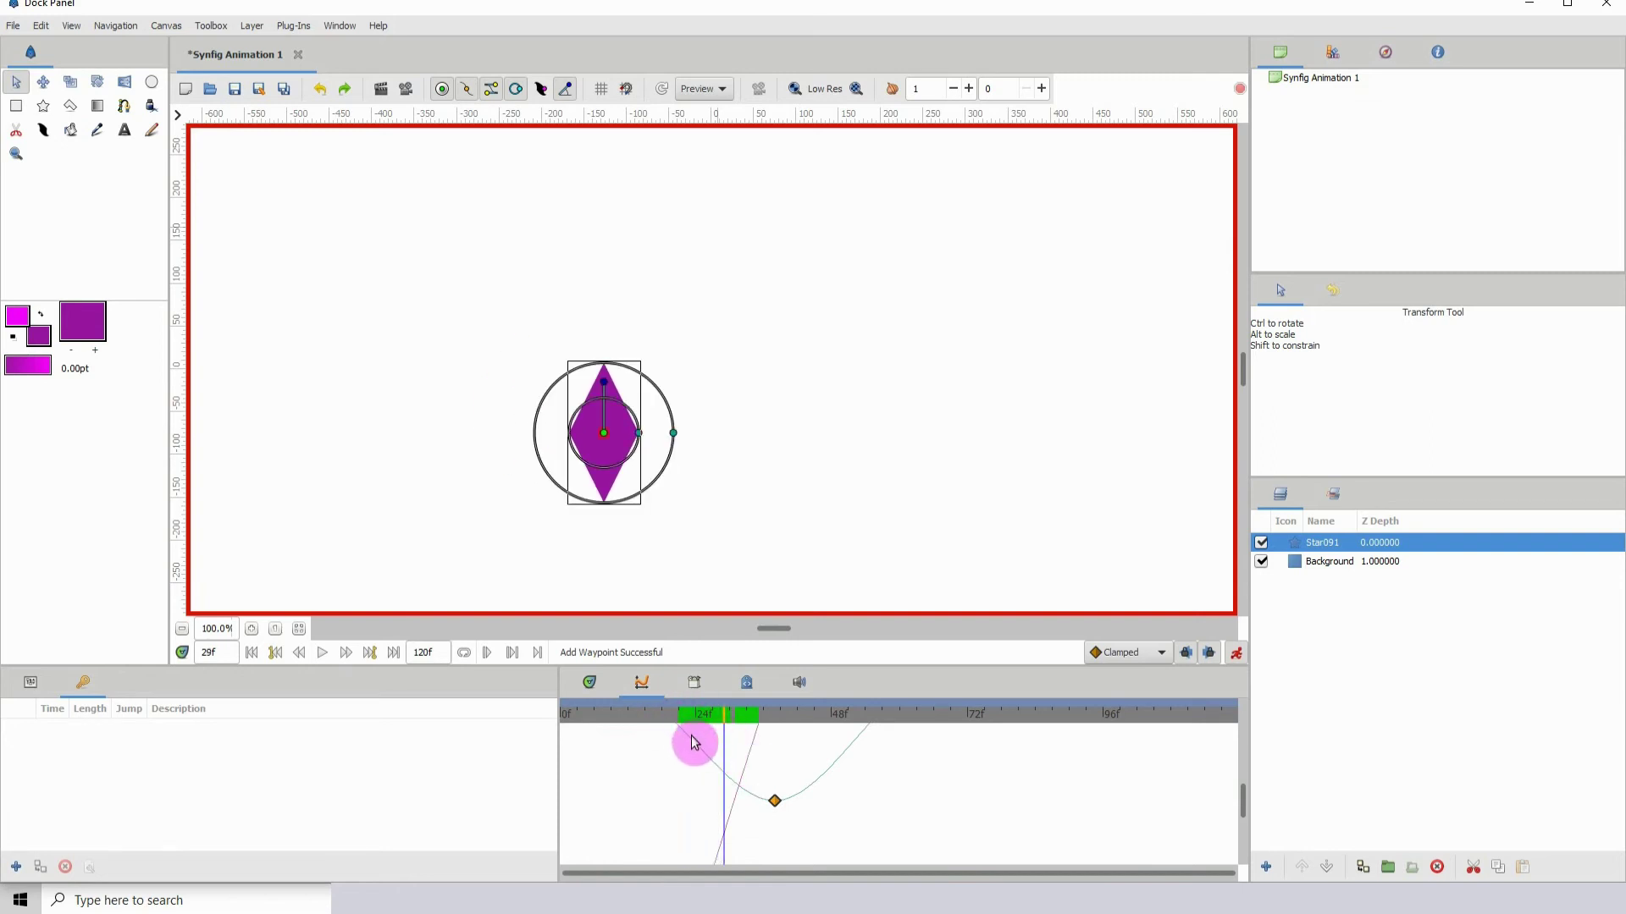
scroll(829, 819, up, 2)
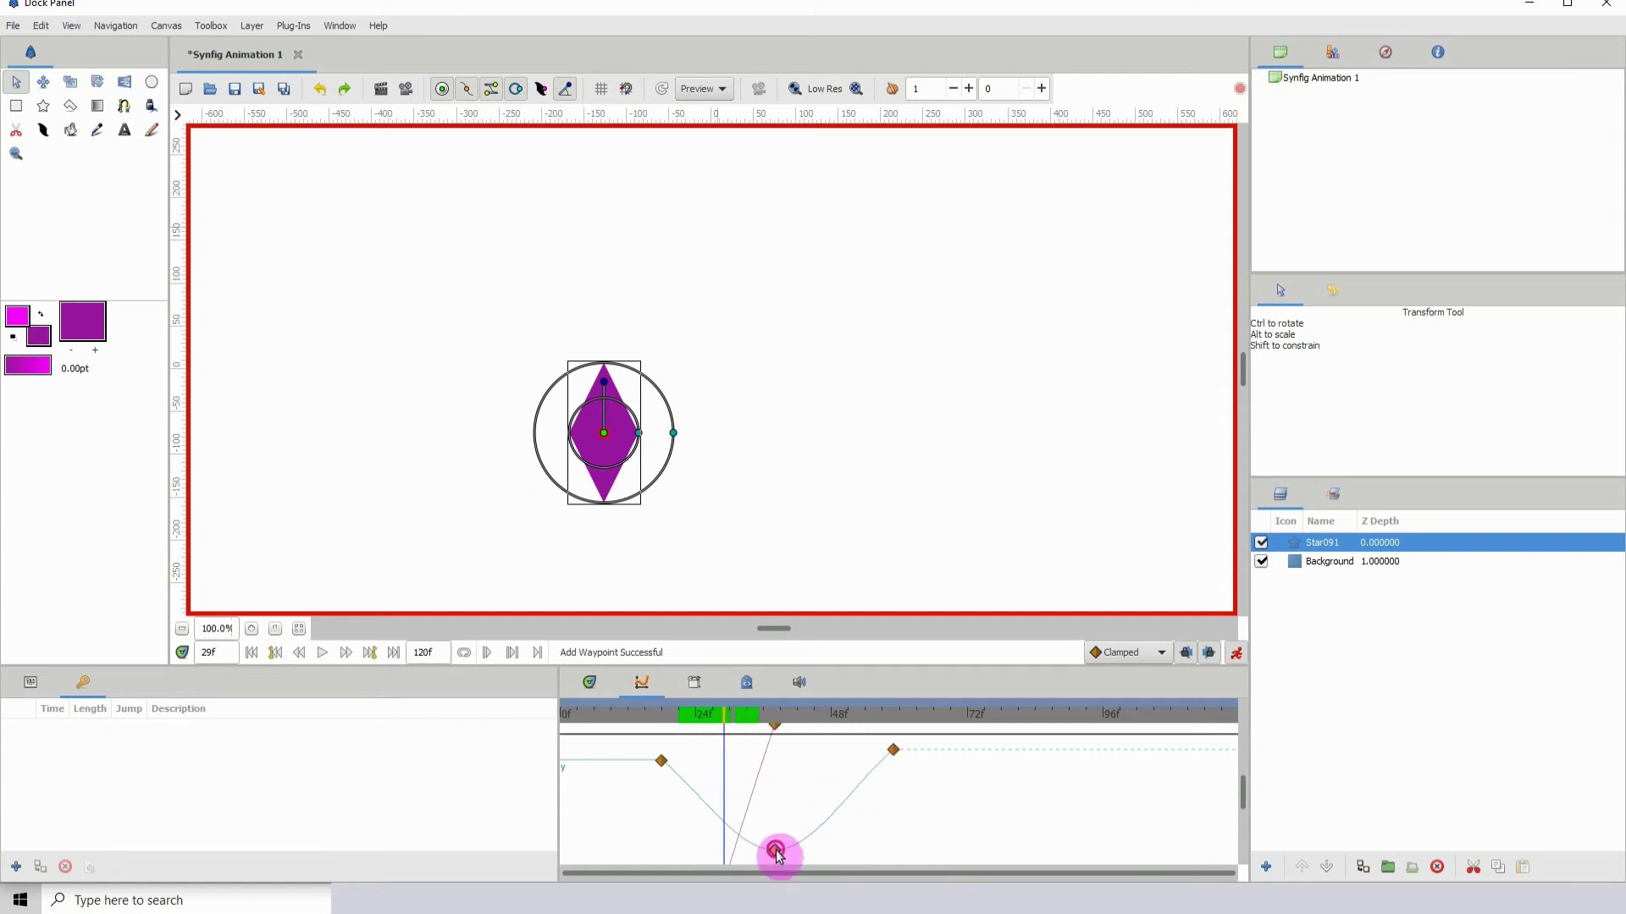
Move the middle origin waypoint to frame 27 at a Y value of about -1.522 and play the motion twice from around the first waypoint.
drag(776, 850, 716, 848)
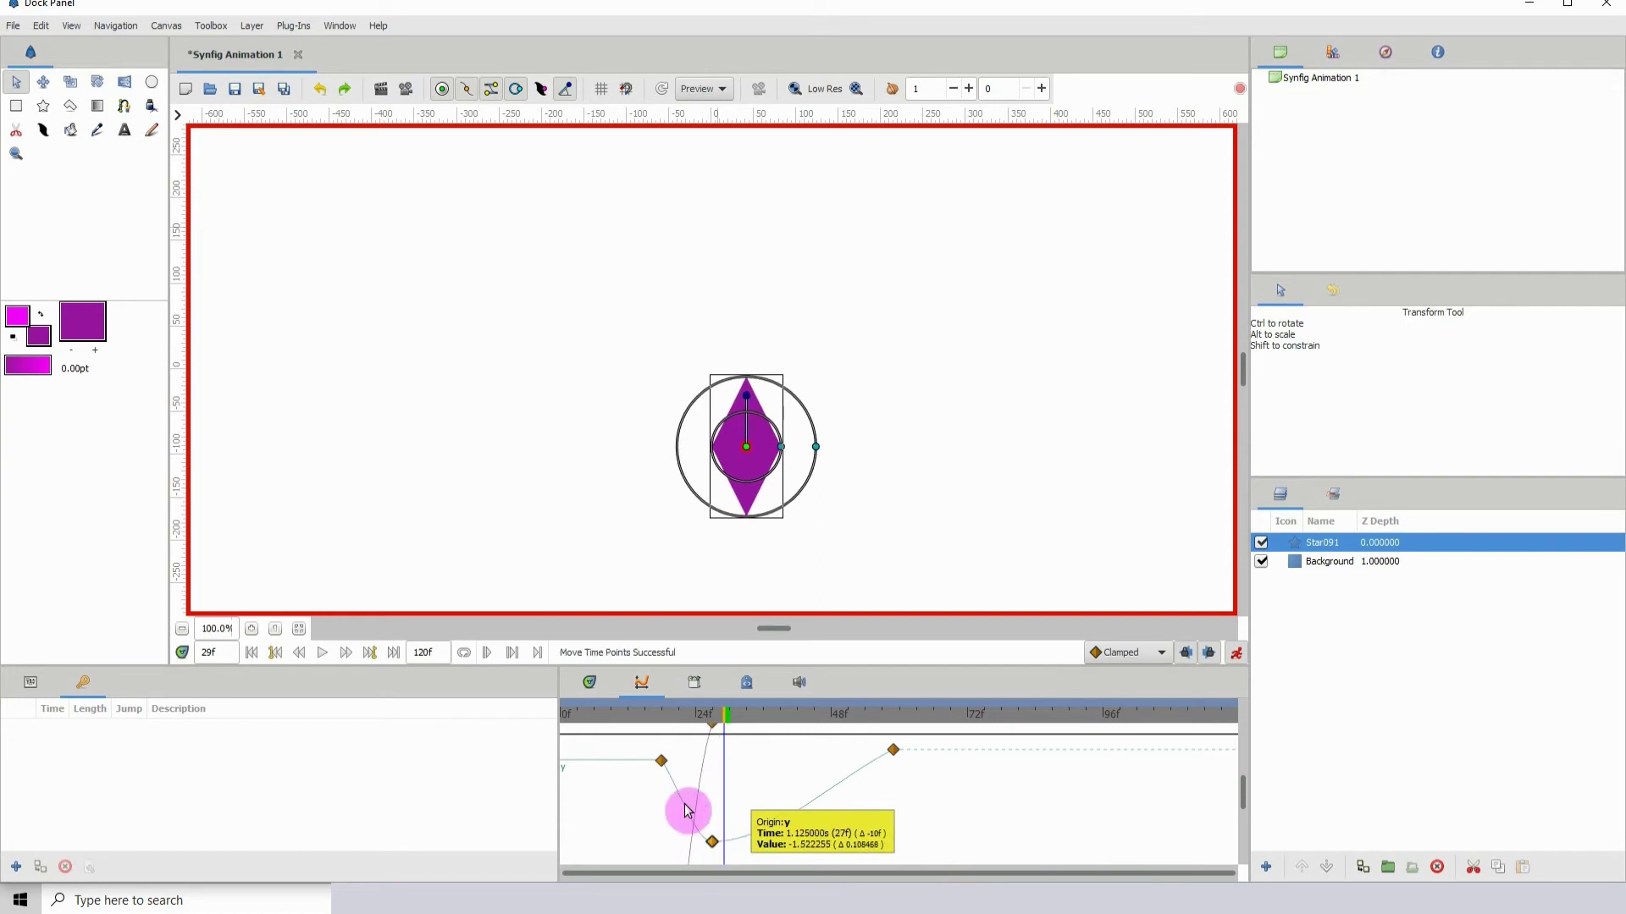
drag(666, 722, 662, 724)
key(space)
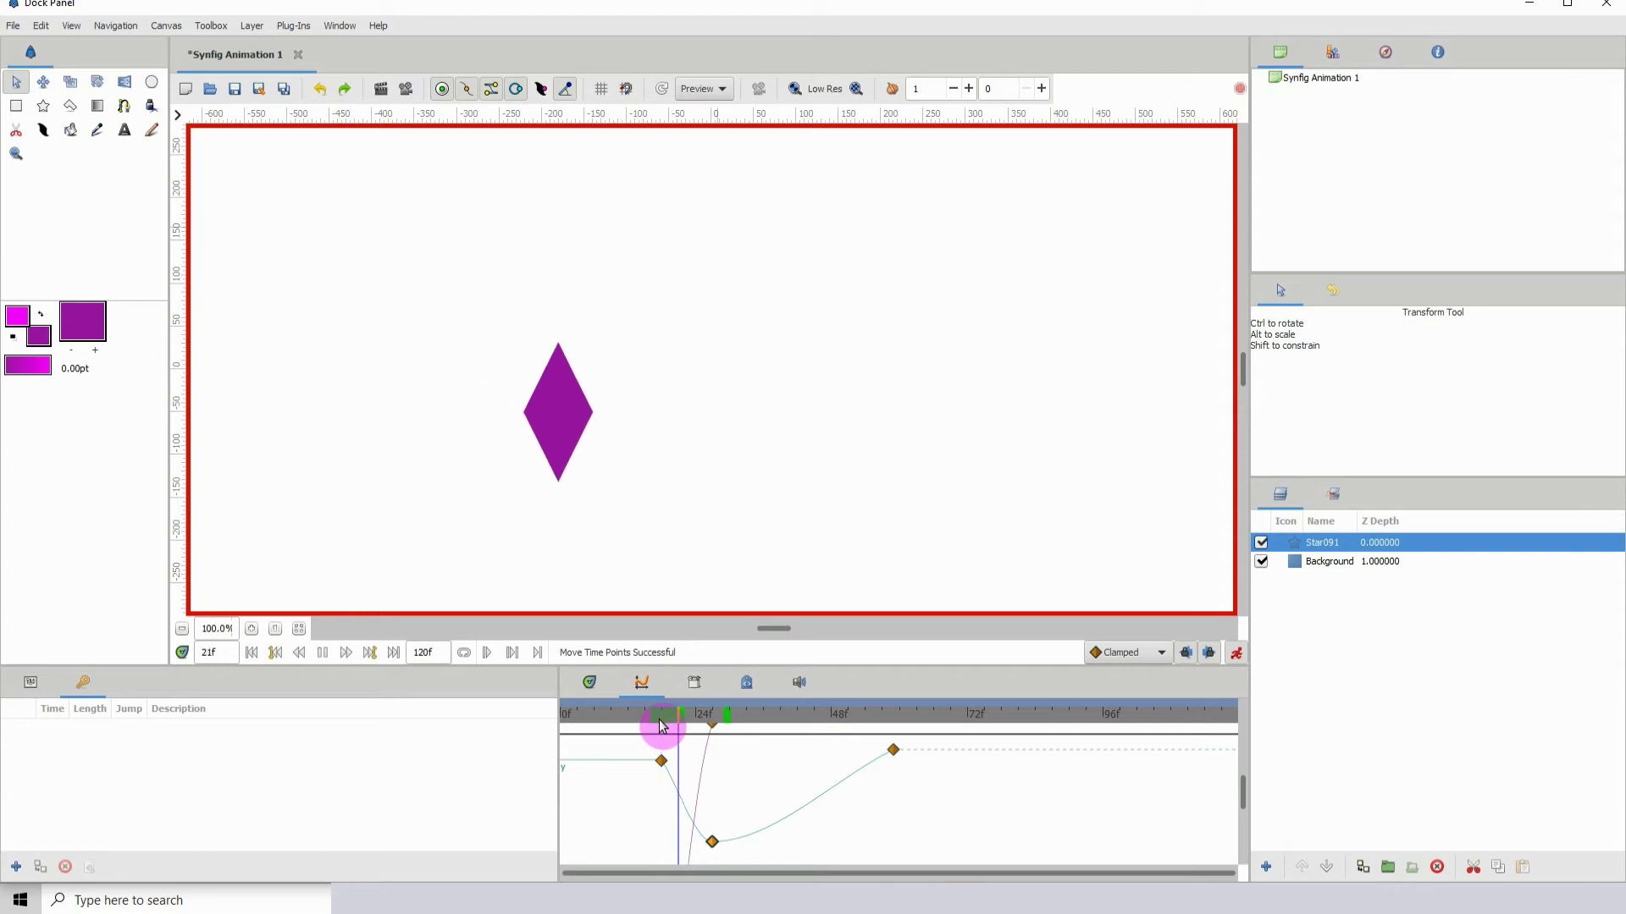
key(space)
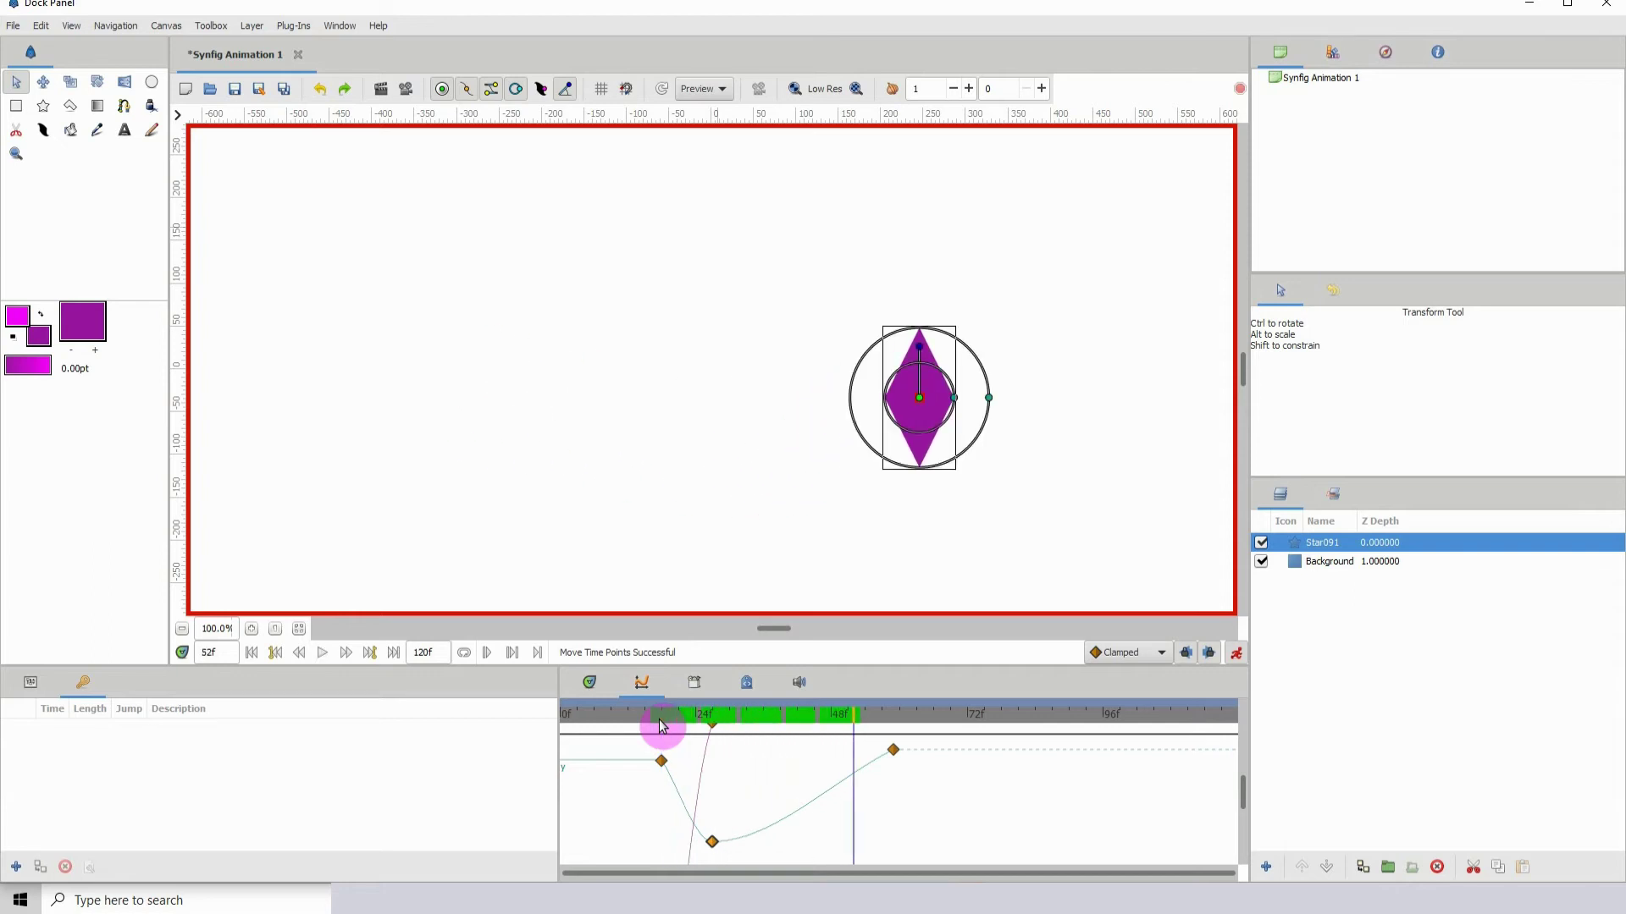
click(662, 727)
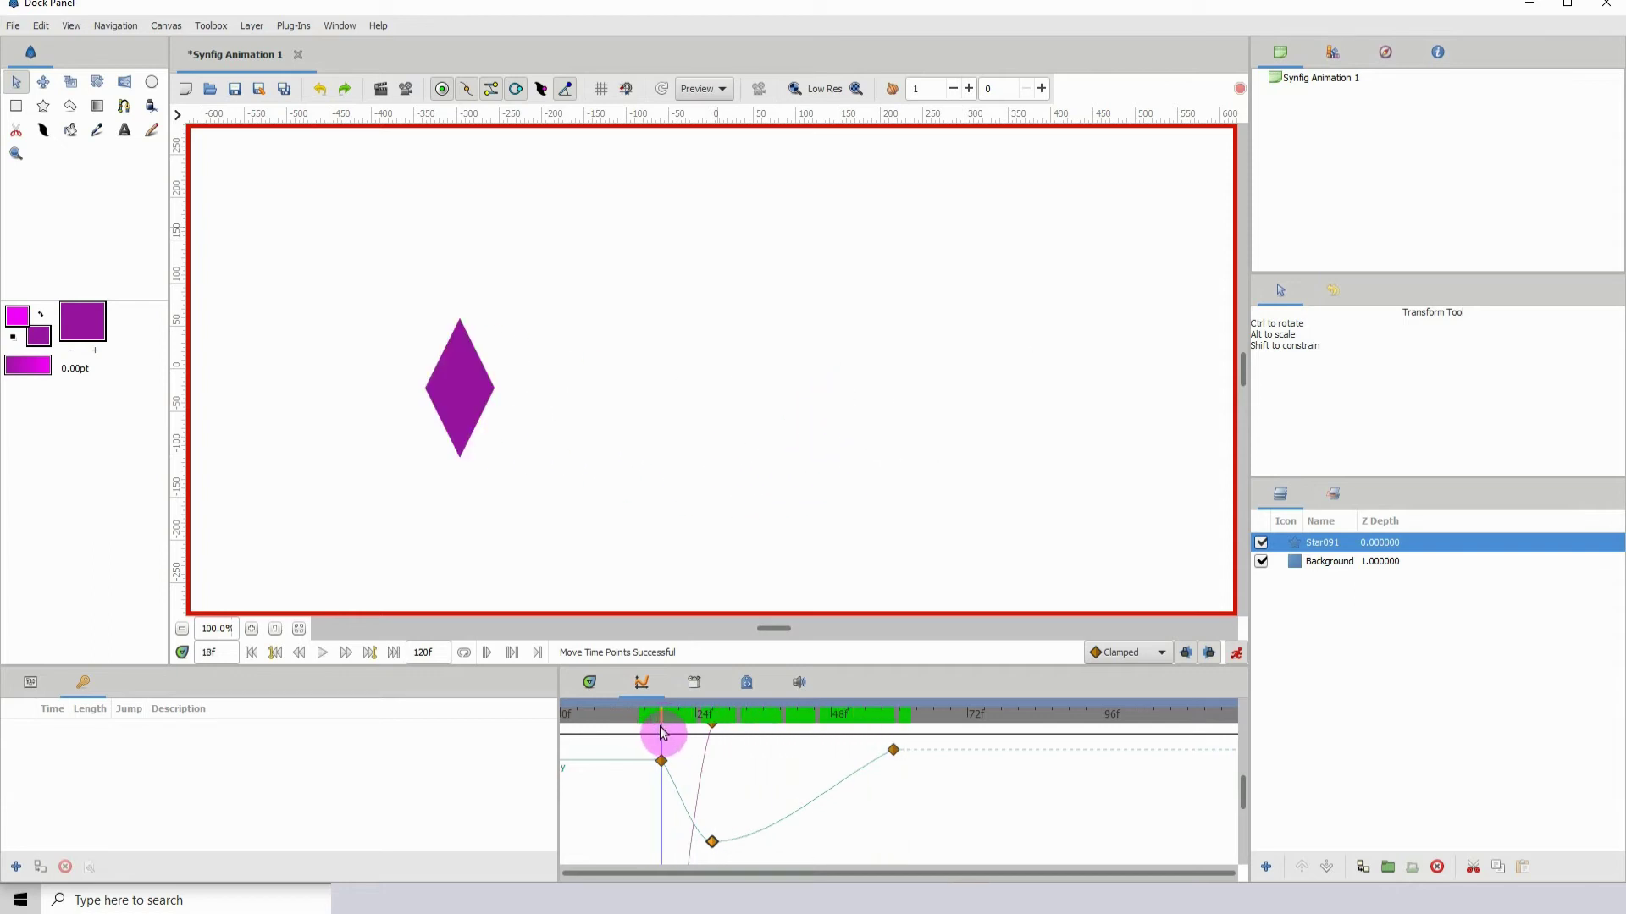
click(663, 758)
mouse_move(667, 732)
mouse_down()
mouse_move(744, 746)
mouse_move(881, 718)
mouse_move(700, 739)
mouse_move(646, 726)
mouse_up()
key(space)
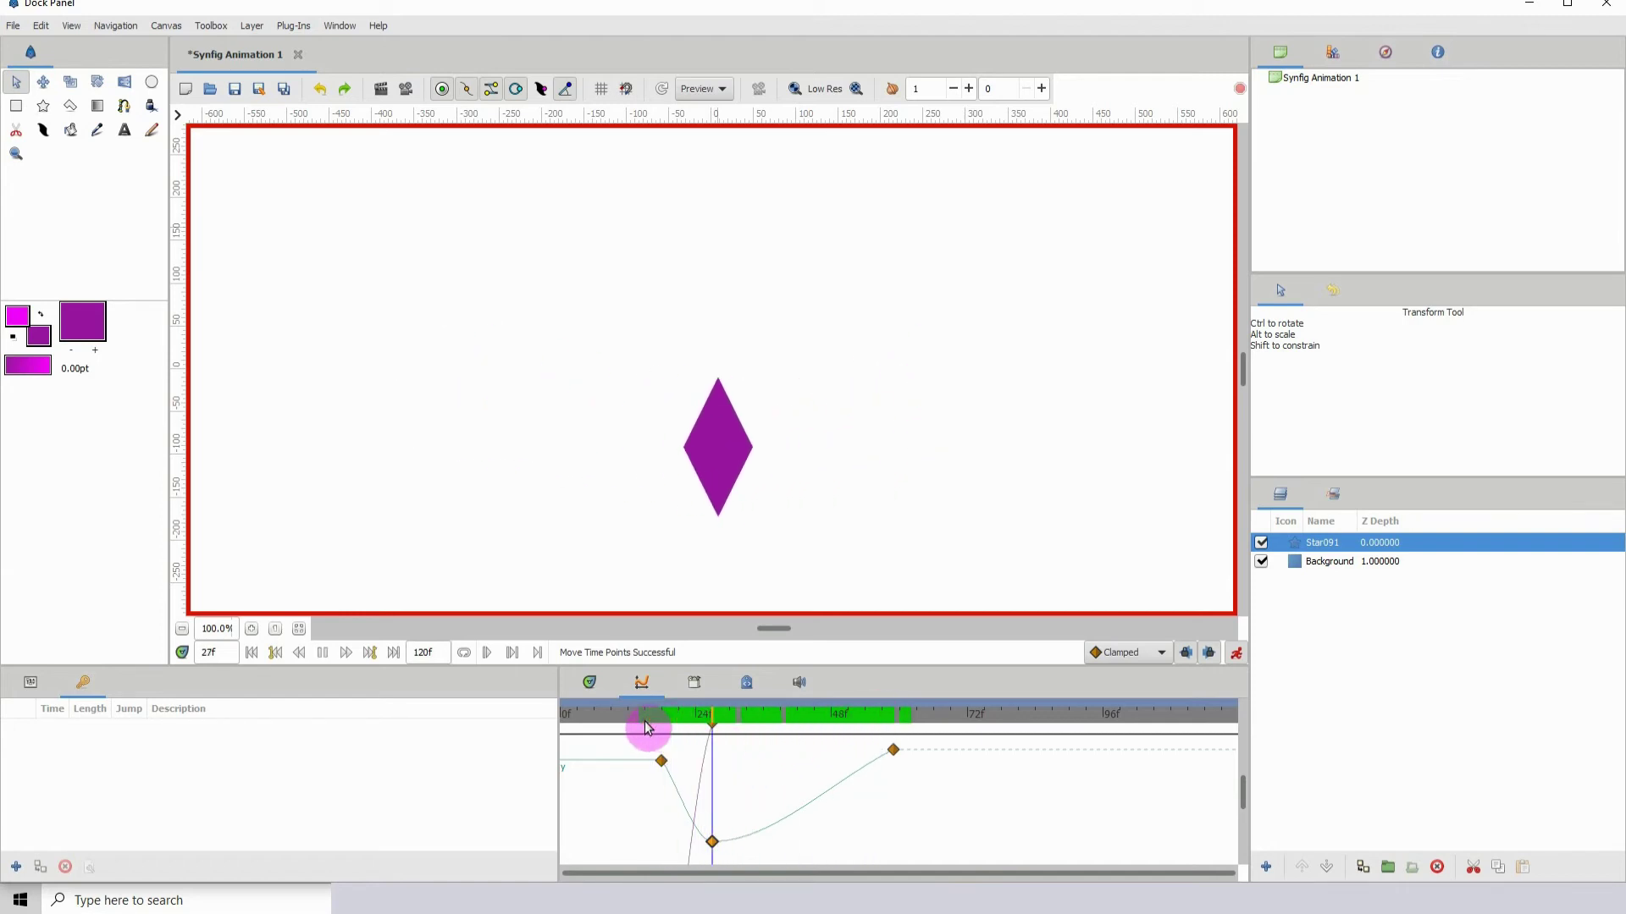
key(space)
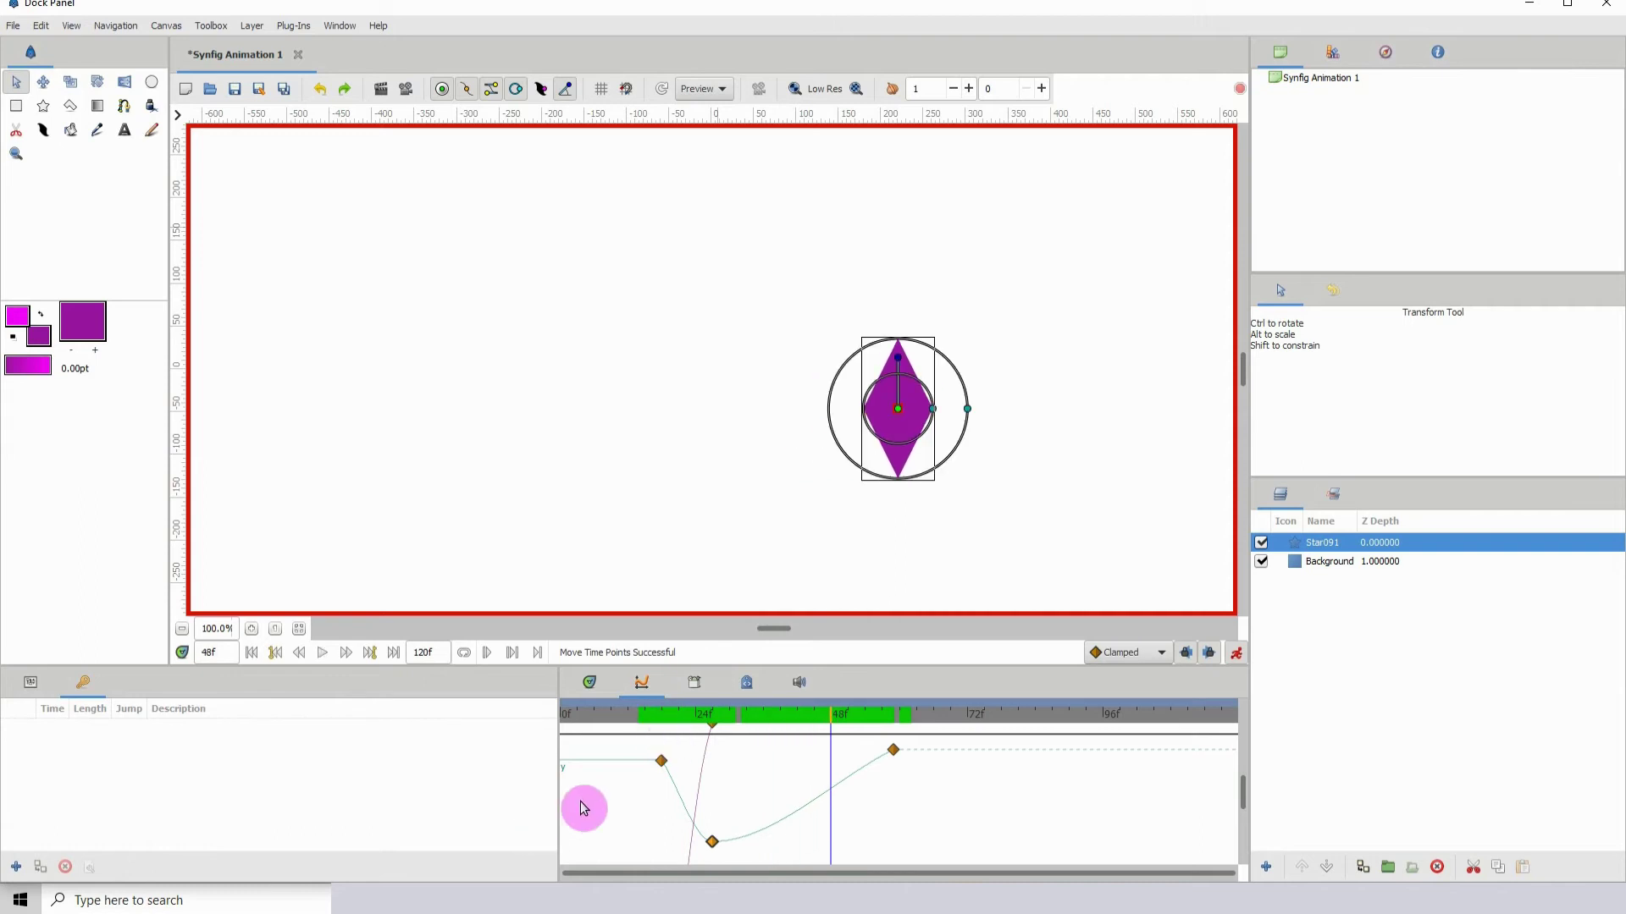
Raise the middle origin waypoint to a Y value of about -0.354 at frame 31 and show the waypoints in the timetrack.
drag(709, 853, 733, 777)
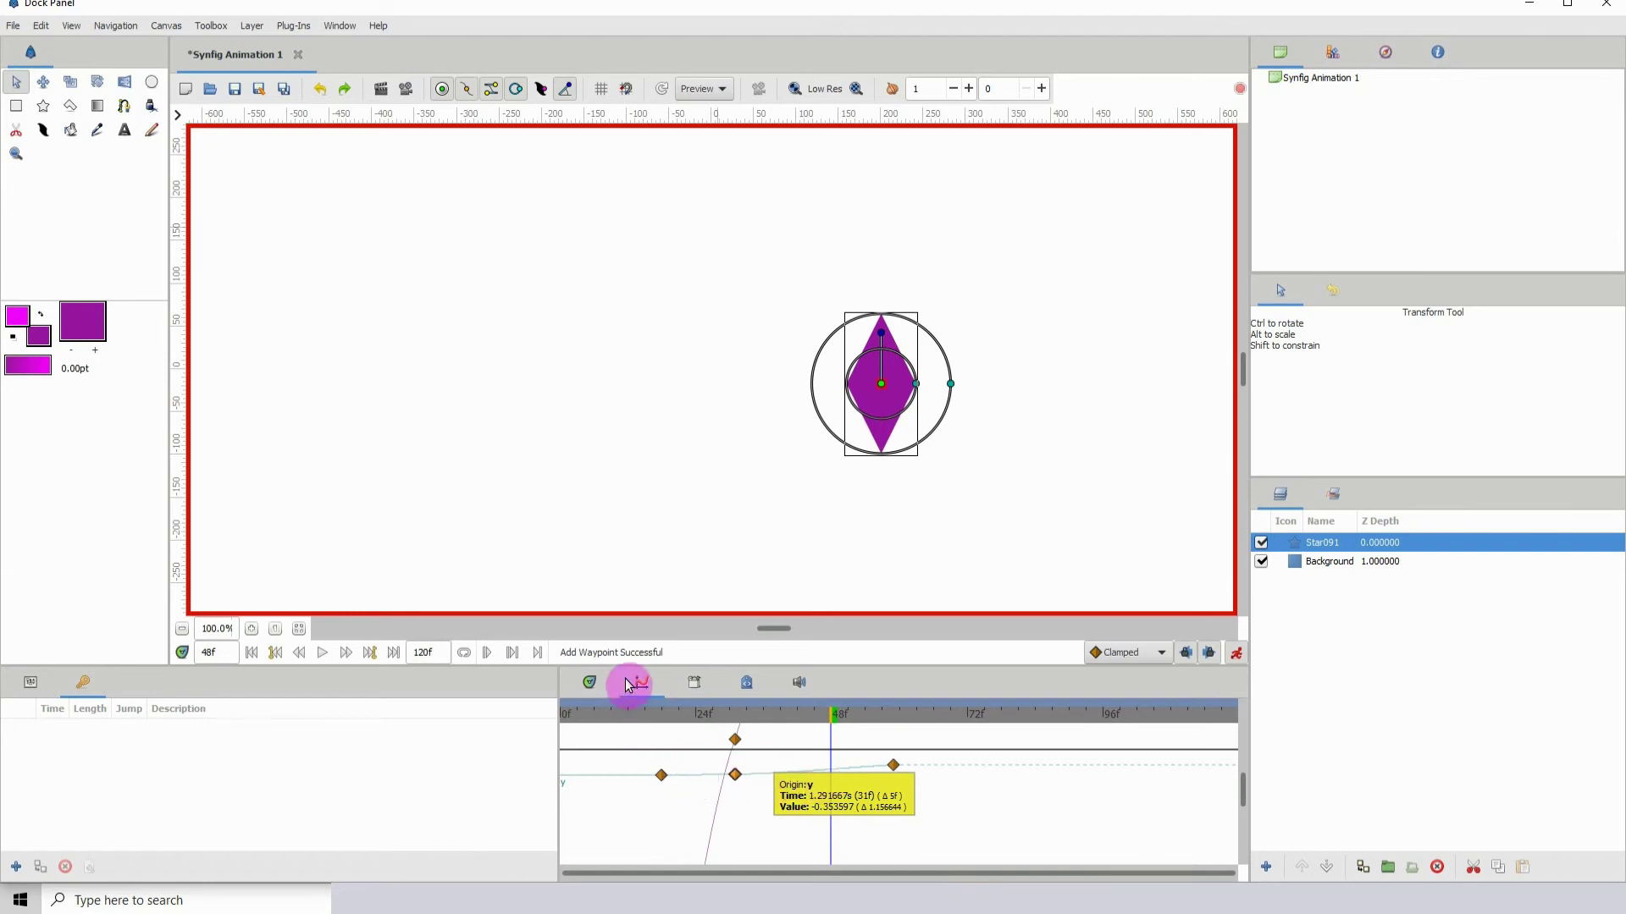
click(591, 682)
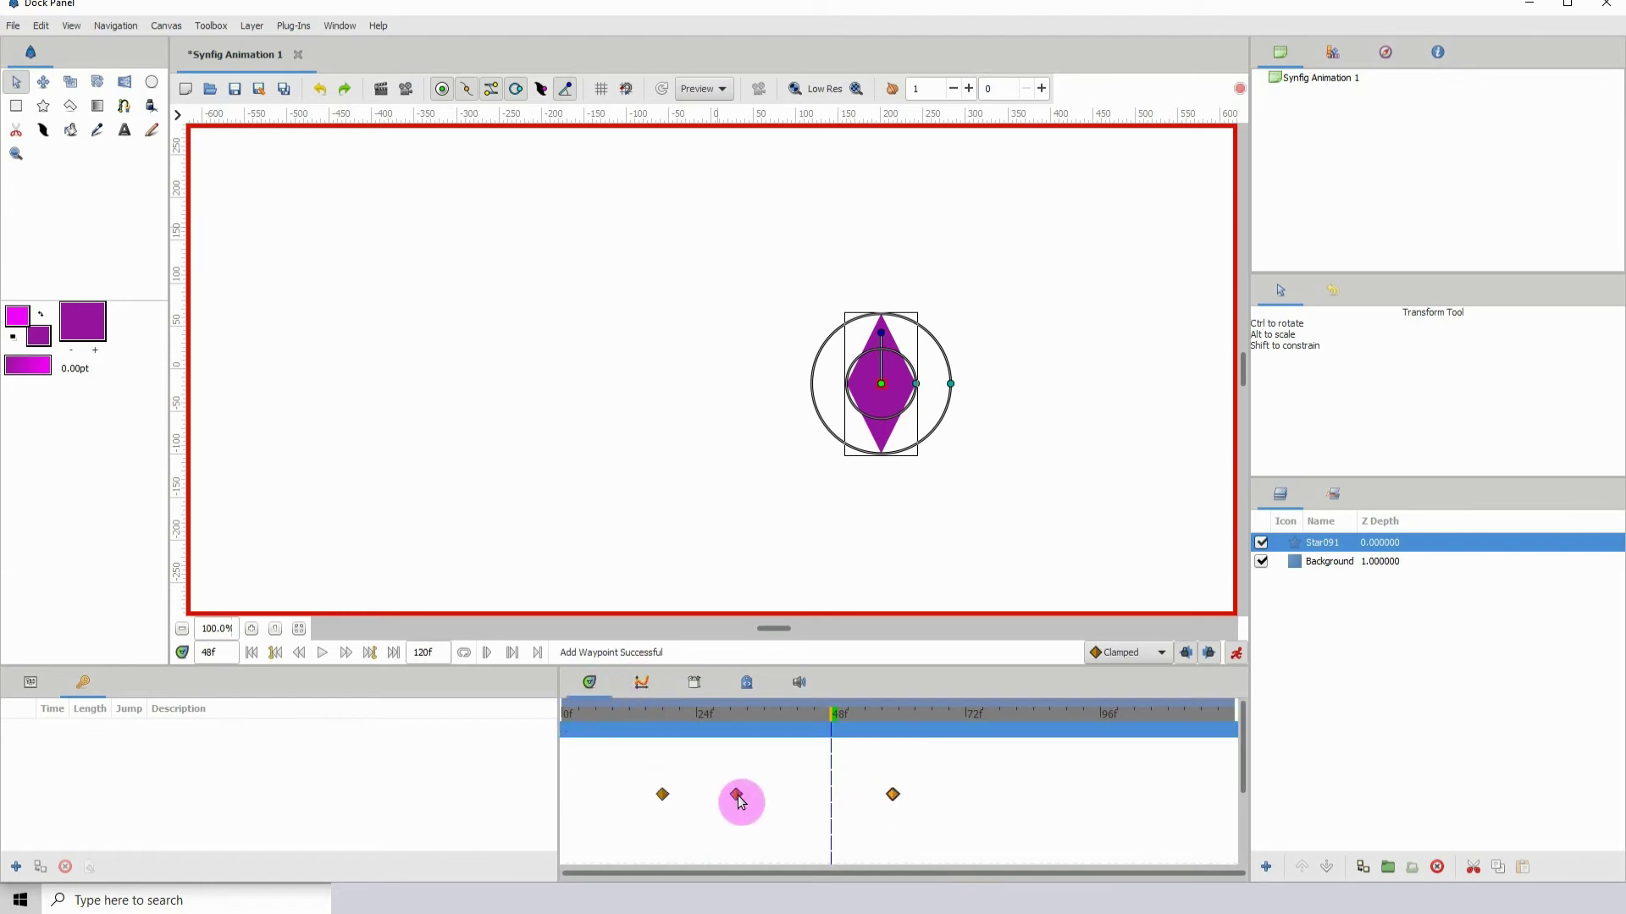
key(Delete)
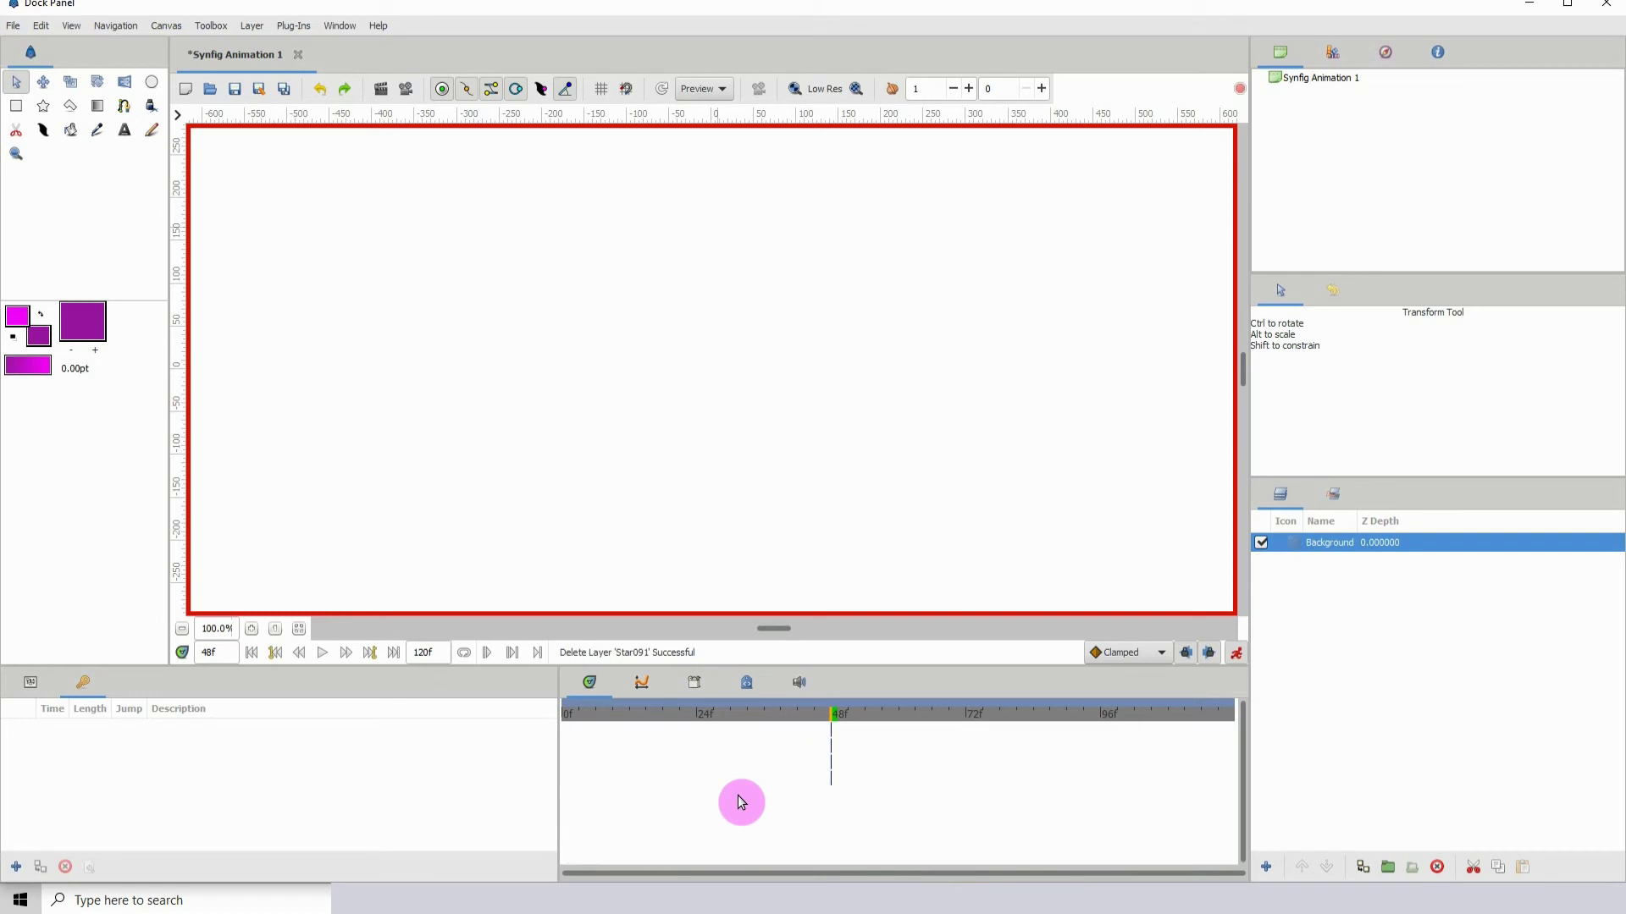
click(321, 89)
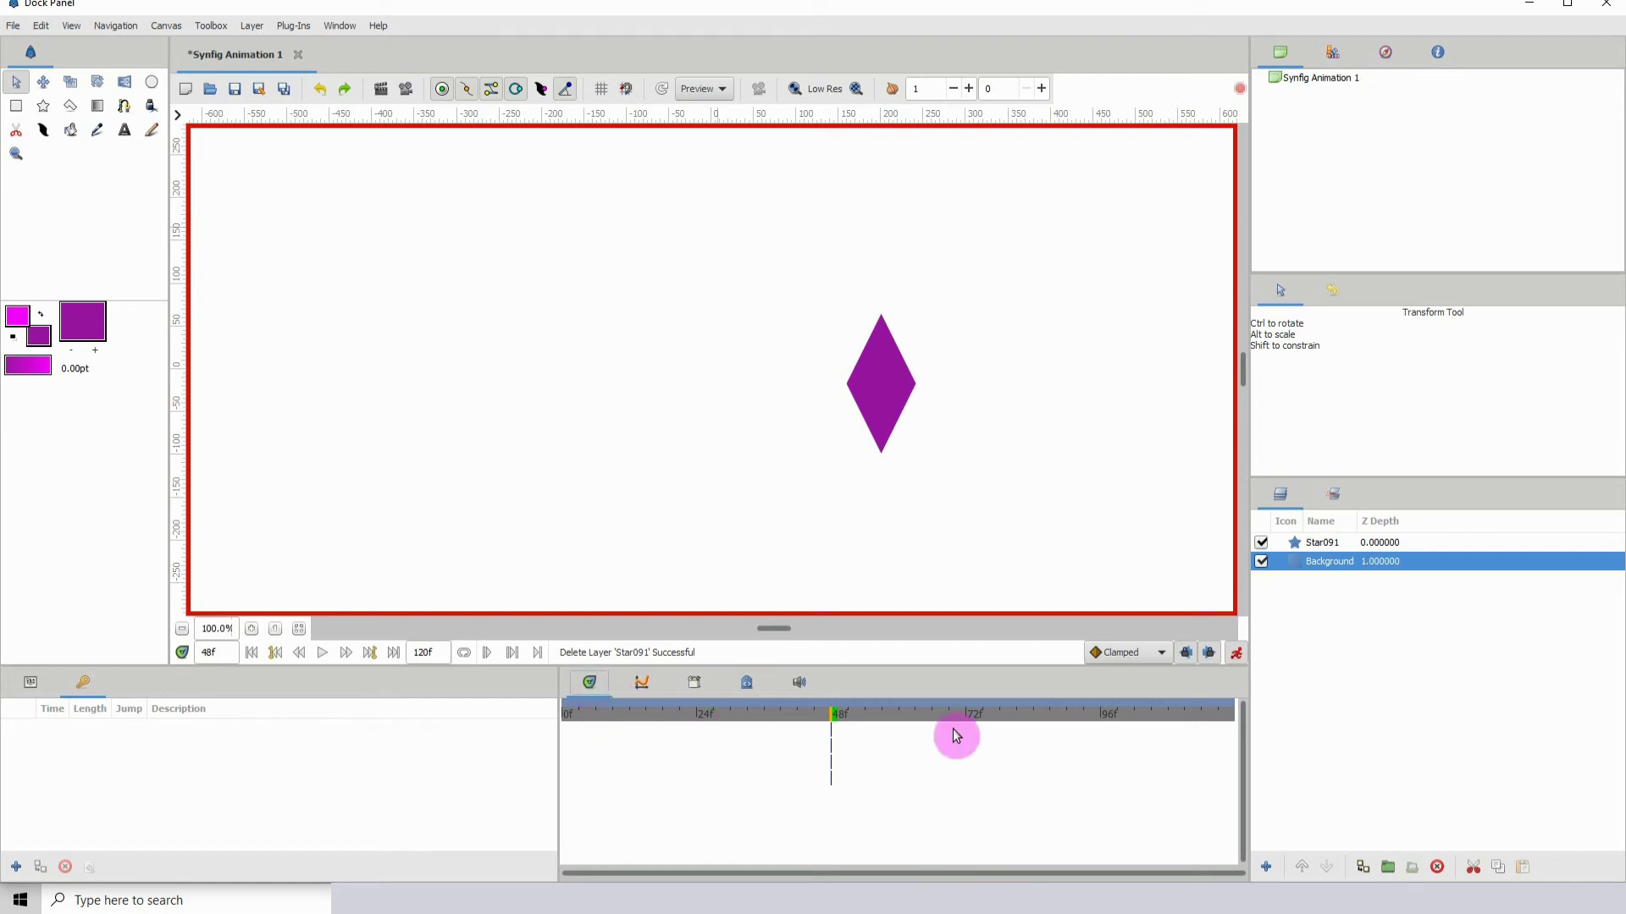
click(1364, 541)
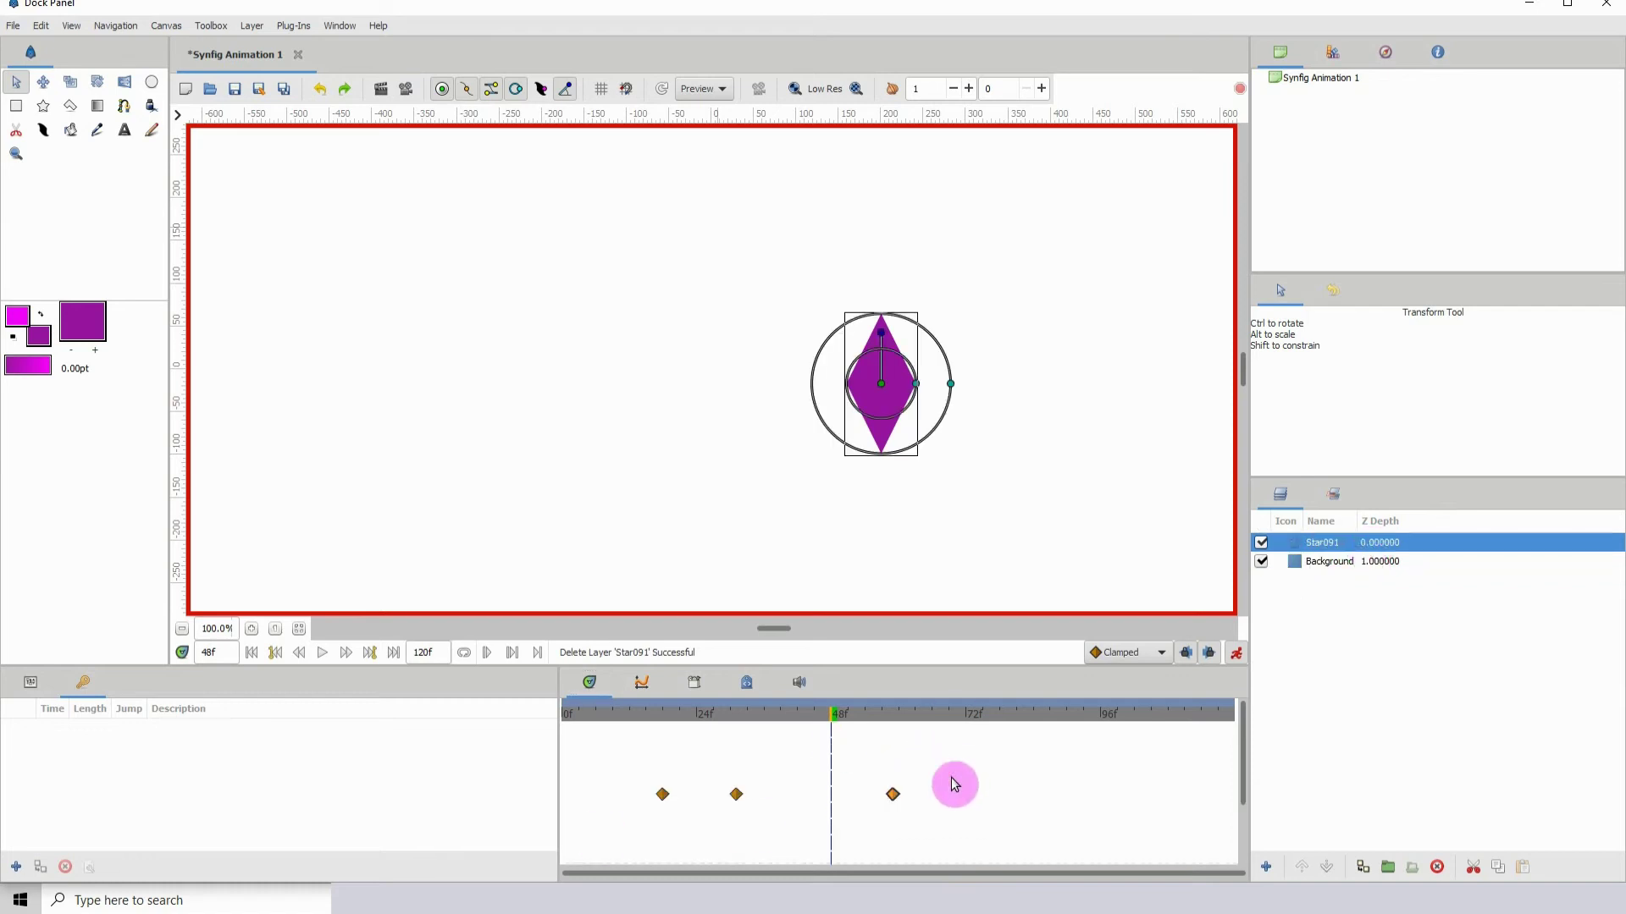
Remove the star's last origin waypoint at frame 59 and compare the timetrack with the graph view.
right_click(891, 796)
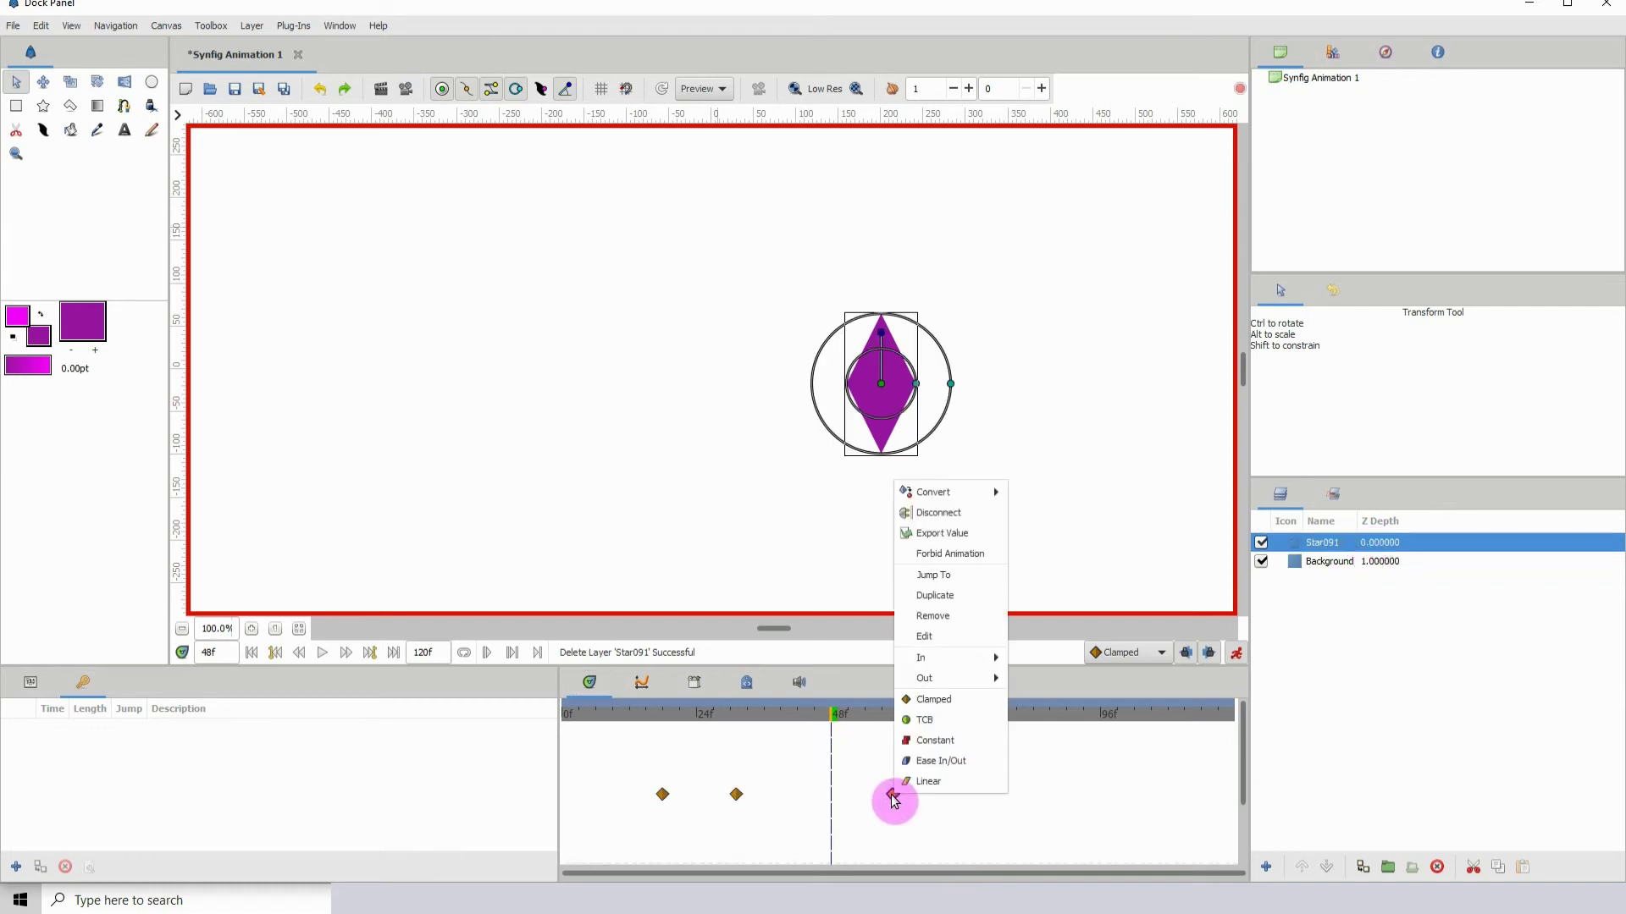
click(929, 617)
click(640, 682)
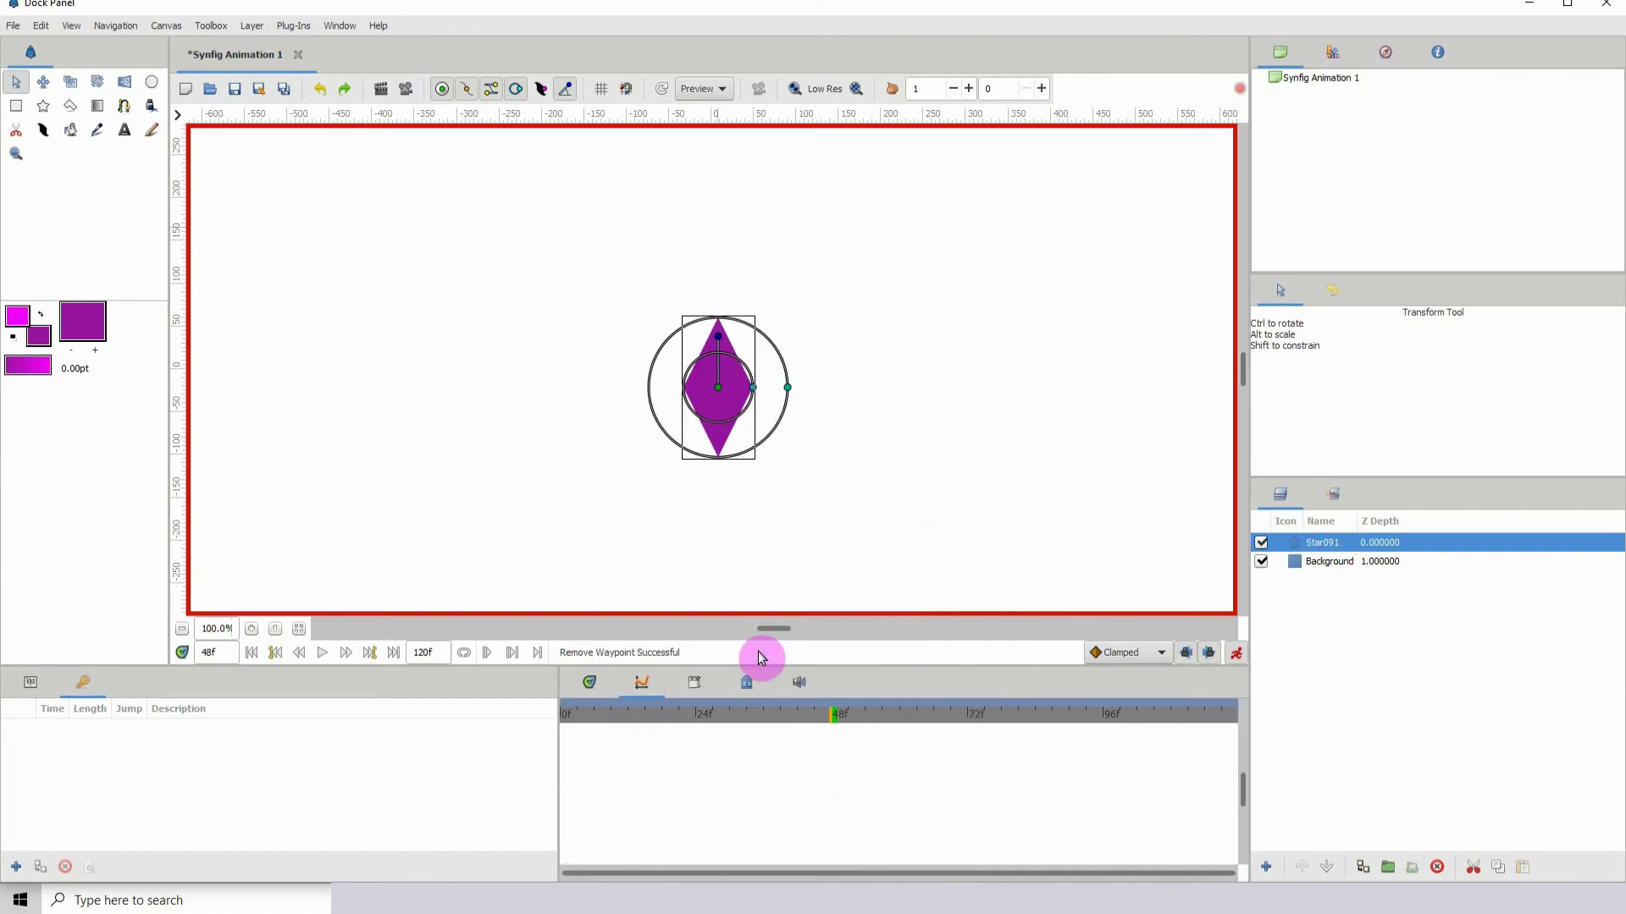
click(589, 683)
click(642, 682)
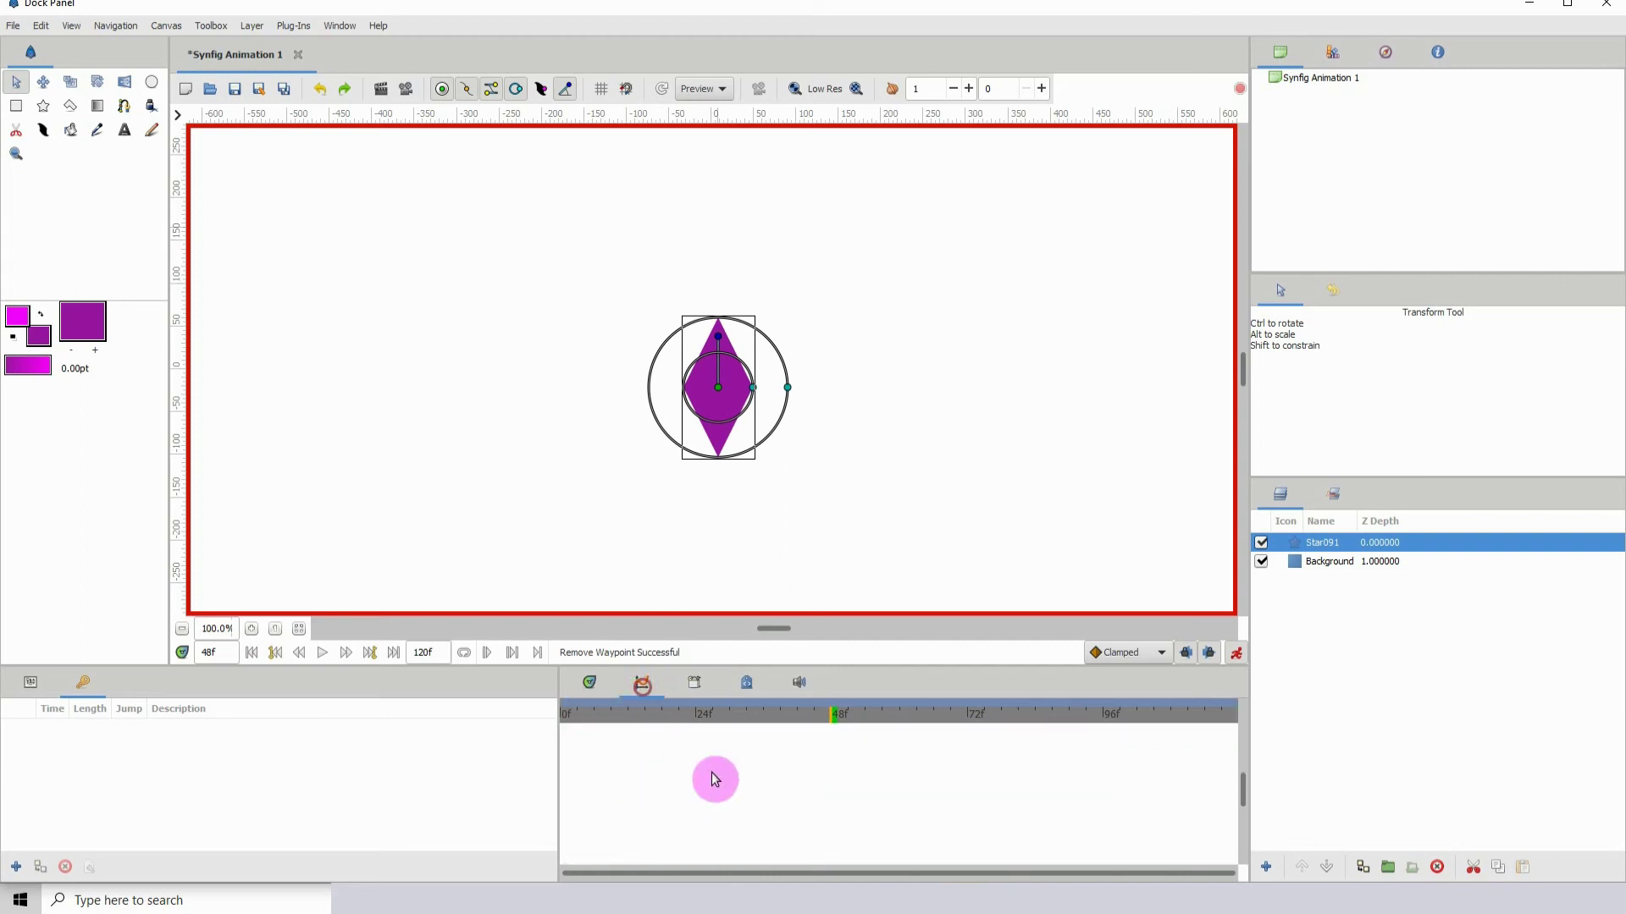
Select the background layer briefly, reselect the star layer, and view its waypoints in the timetrack.
drag(1242, 798, 1241, 719)
click(1323, 562)
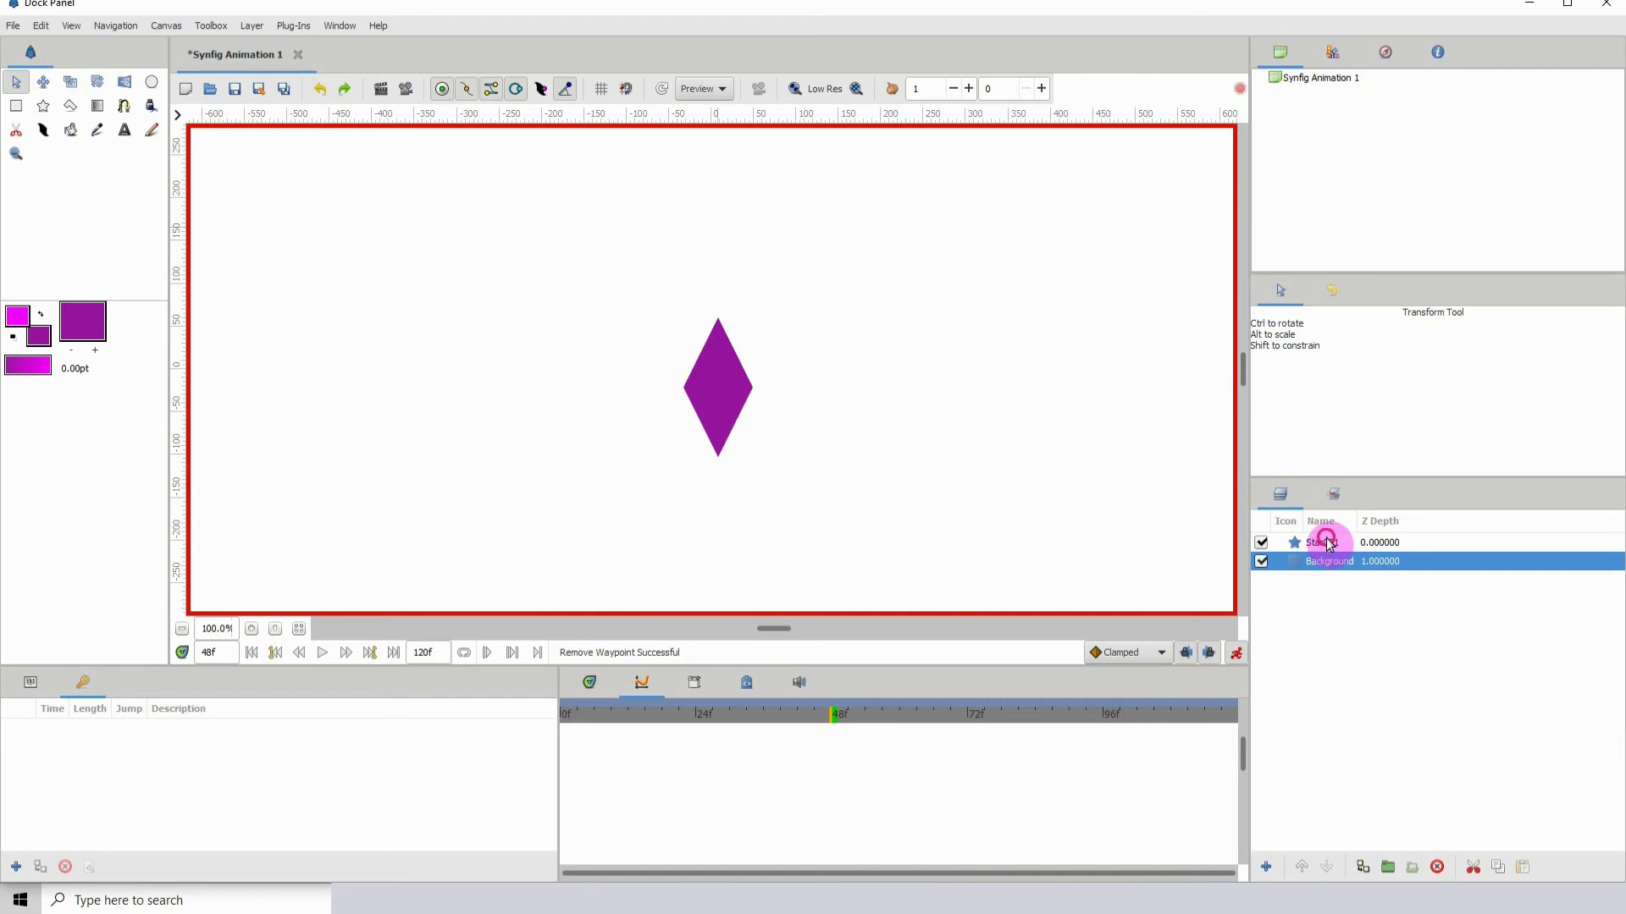
click(1323, 542)
click(592, 683)
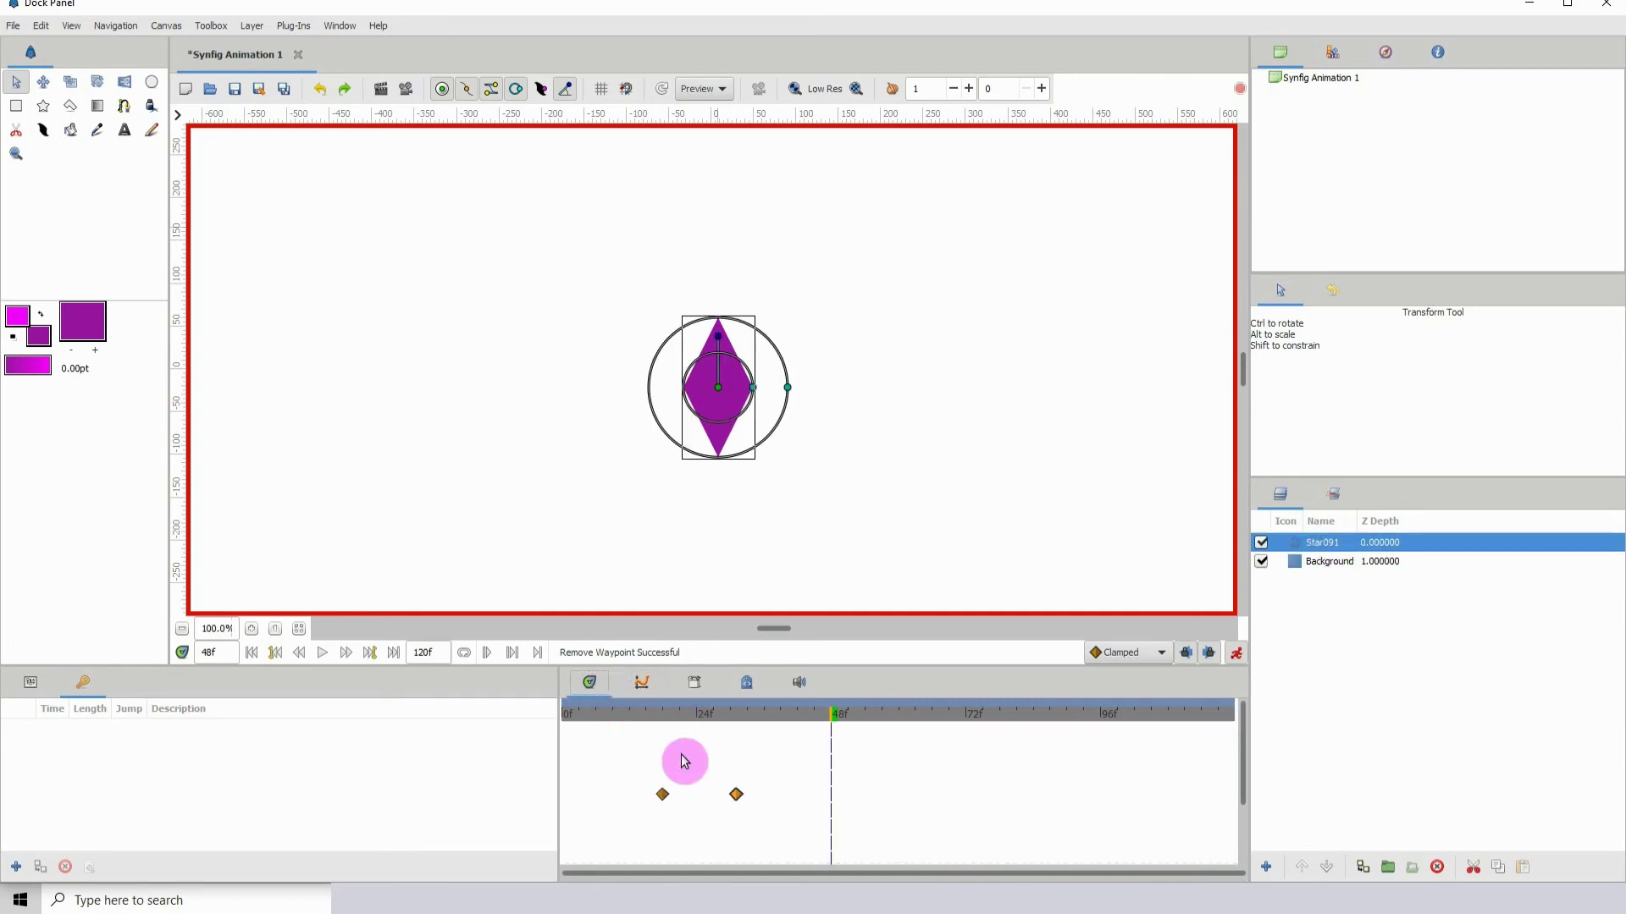
In the timetrack, shift the star's first waypoint a few frames earlier and its last waypoint to frame 33.
click(663, 726)
drag(662, 795, 634, 795)
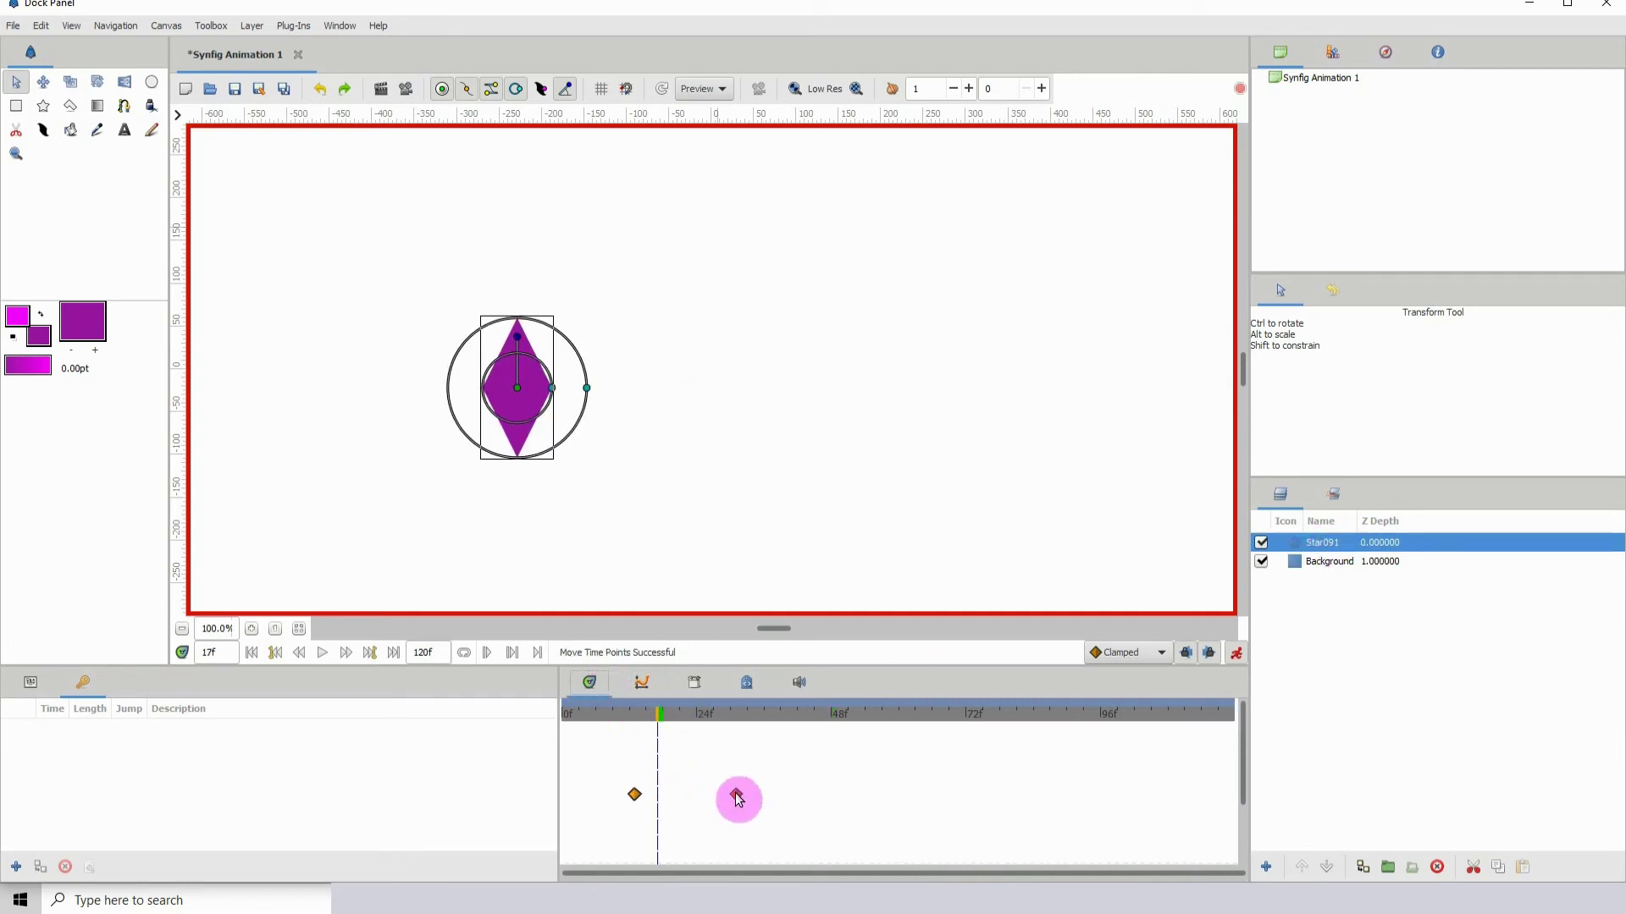
drag(736, 794, 747, 794)
click(650, 721)
click(642, 683)
click(590, 682)
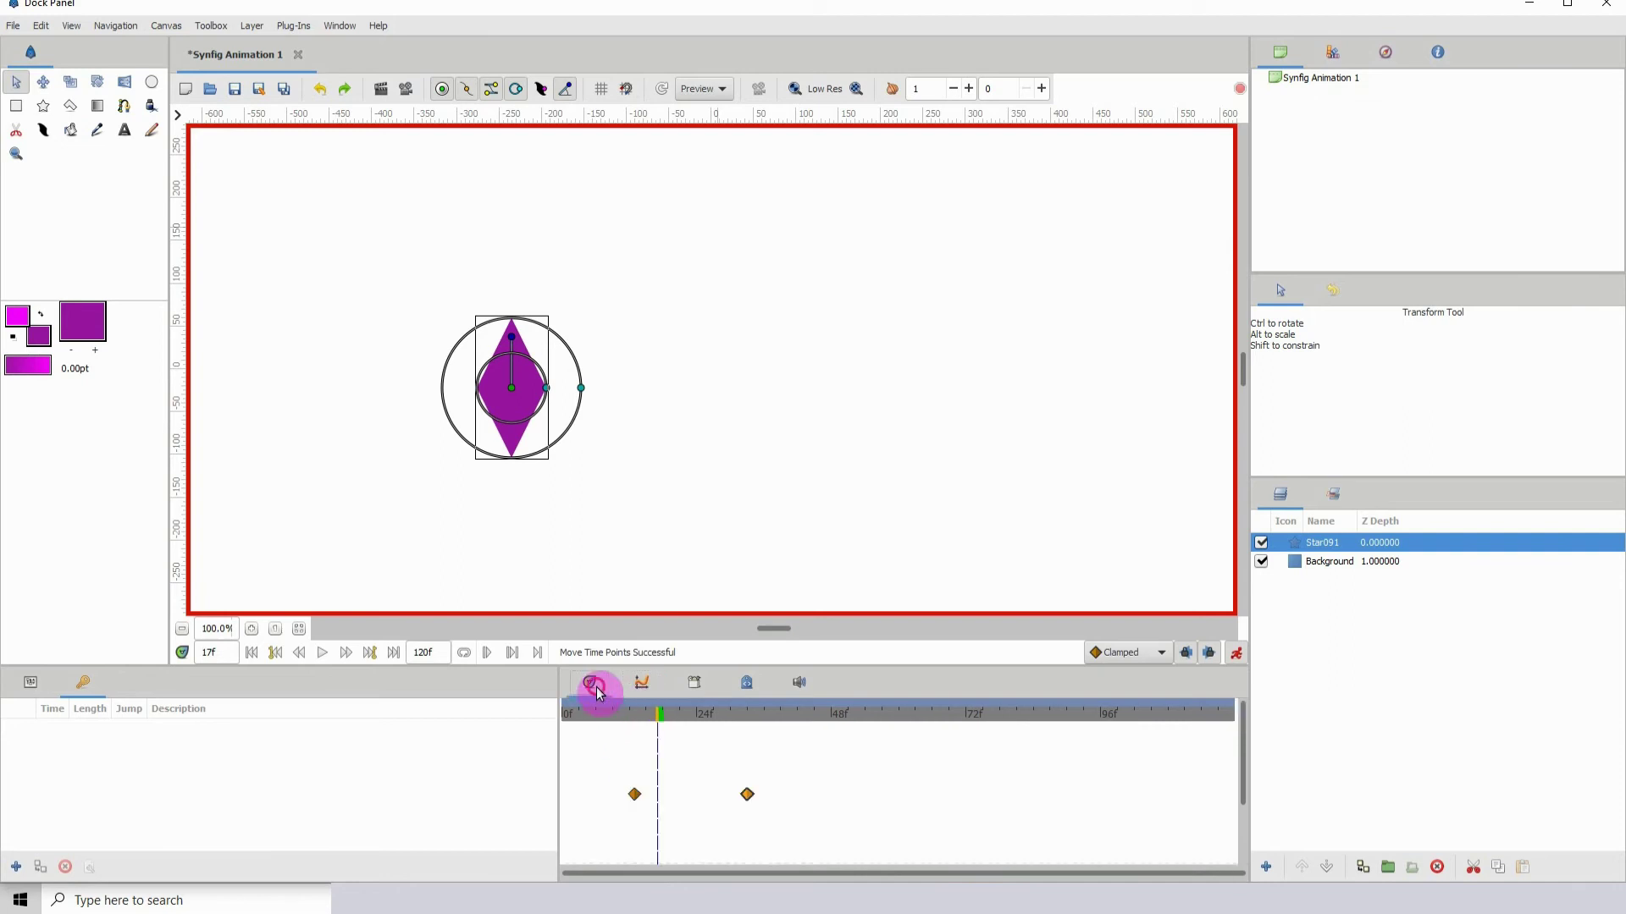
At frame 23, move the star up and slightly right on the canvas and bring its new waypoint into view in the graph.
click(689, 711)
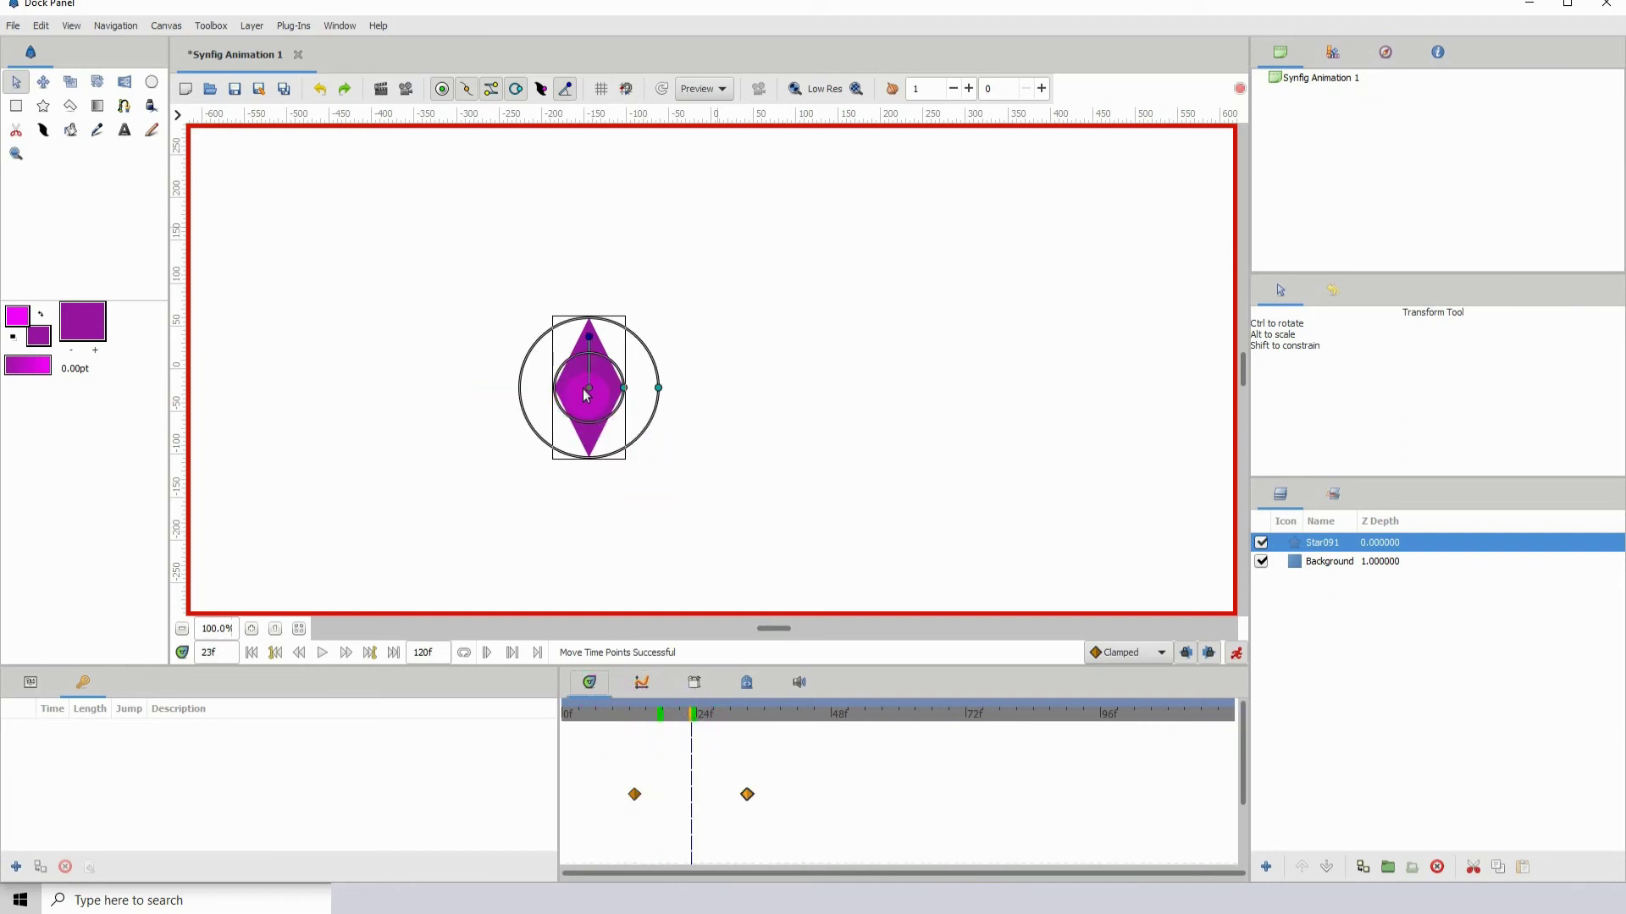
drag(586, 395, 629, 302)
click(642, 683)
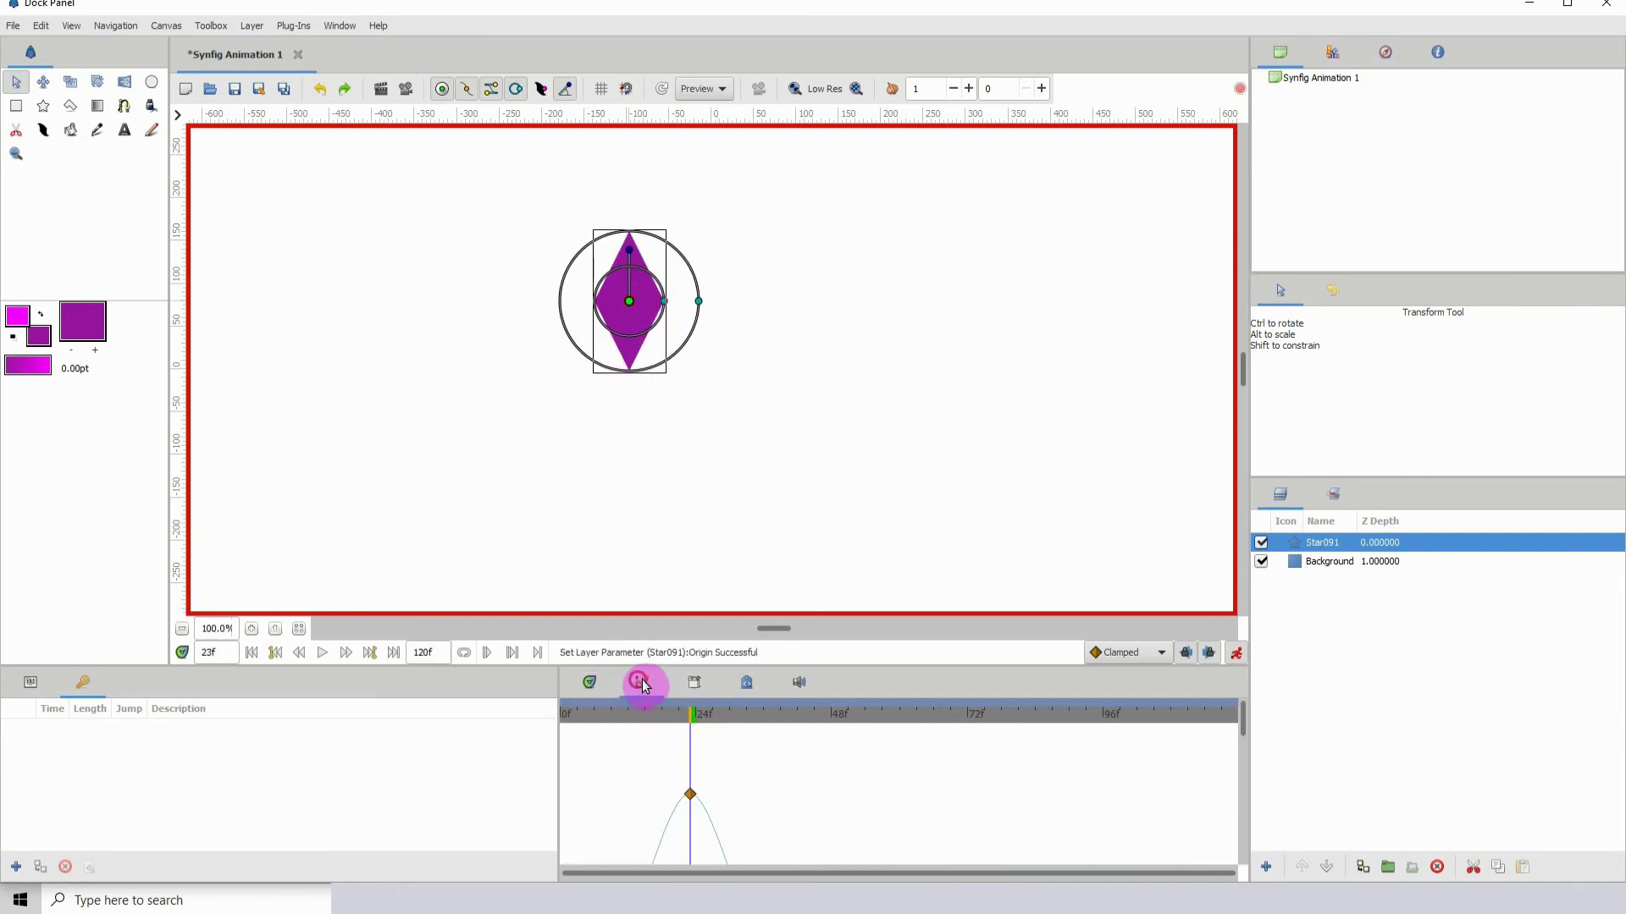
drag(734, 814, 771, 854)
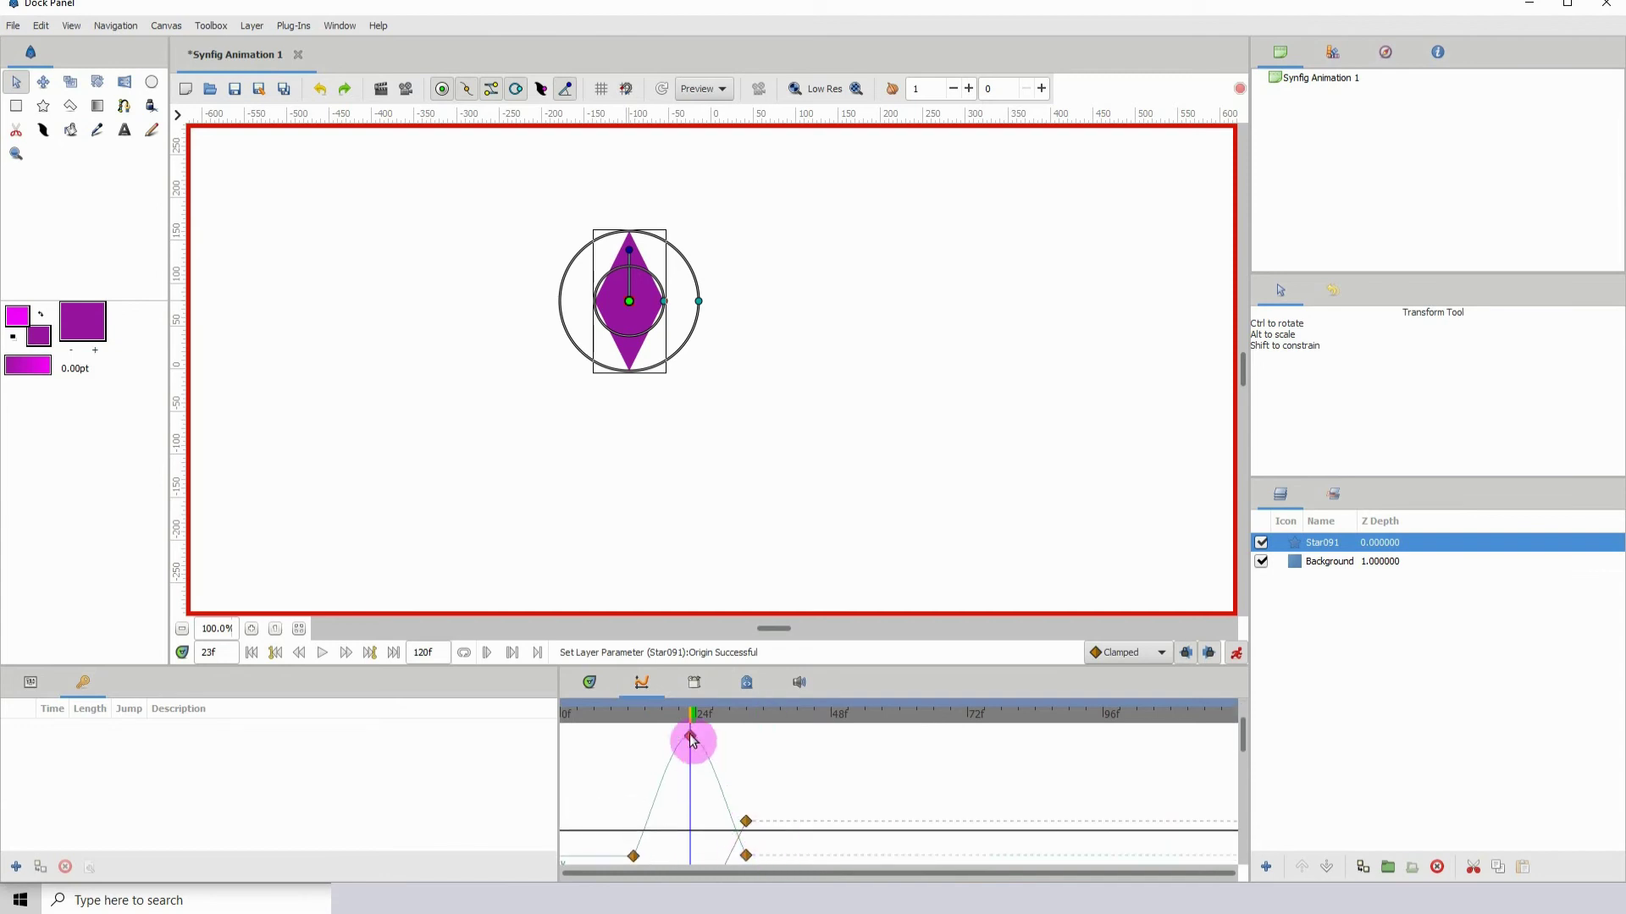
Move the middle origin waypoint to frame 24 at a Y value of about -0.197, and remove that waypoint.
mouse_move(691, 741)
mouse_down()
mouse_move(689, 805)
mouse_move(697, 751)
mouse_move(684, 767)
mouse_up()
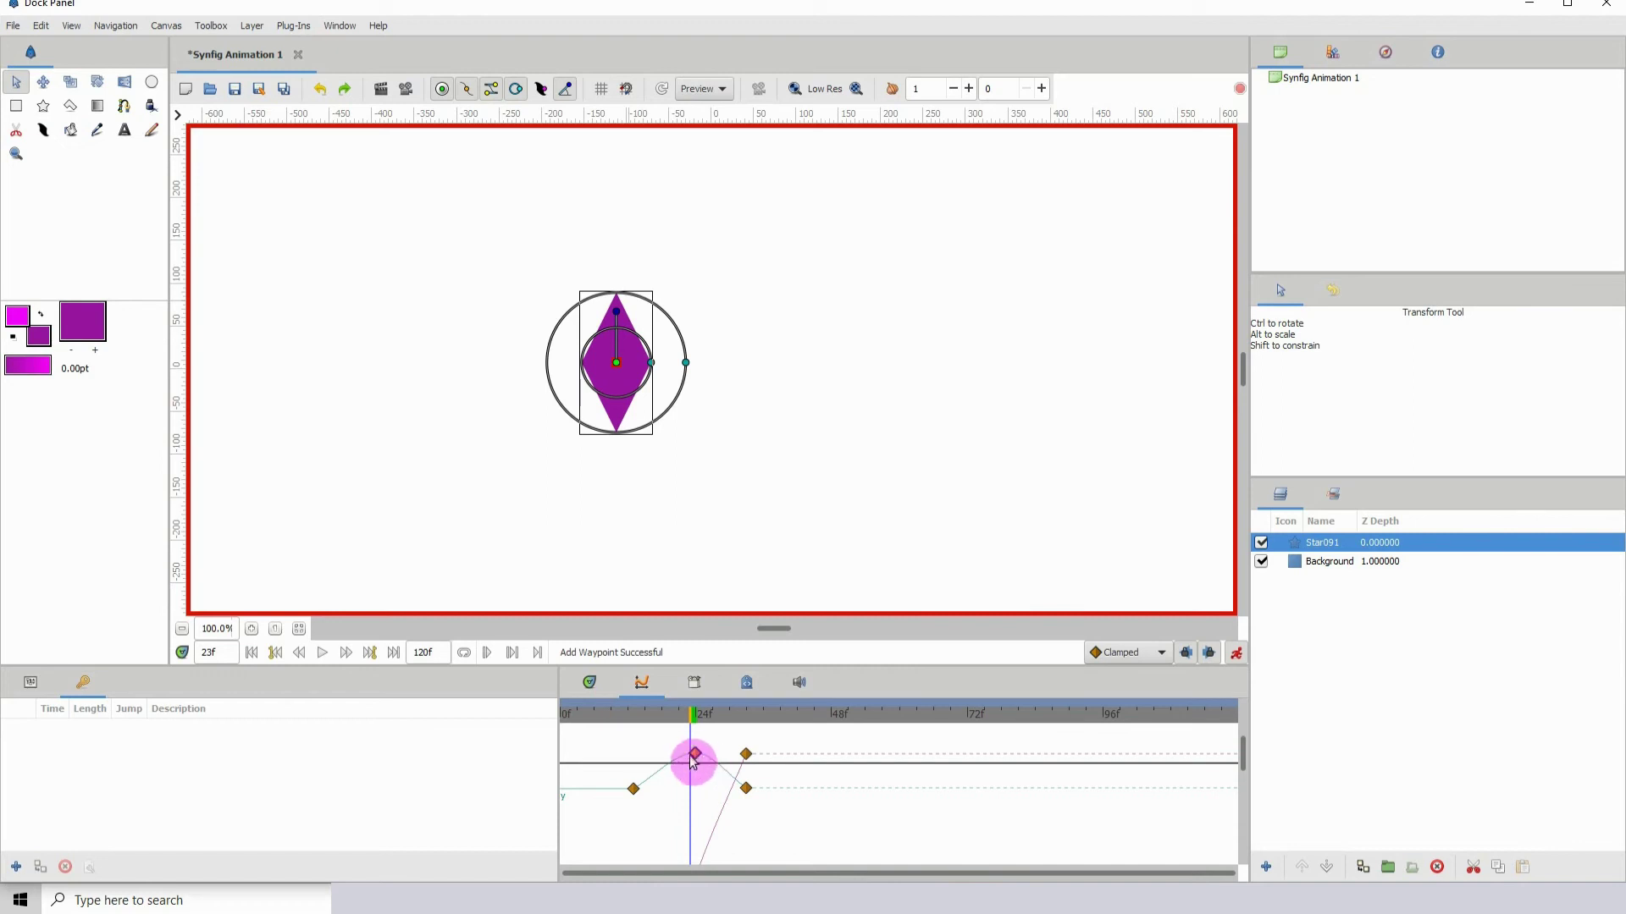
drag(694, 761, 694, 778)
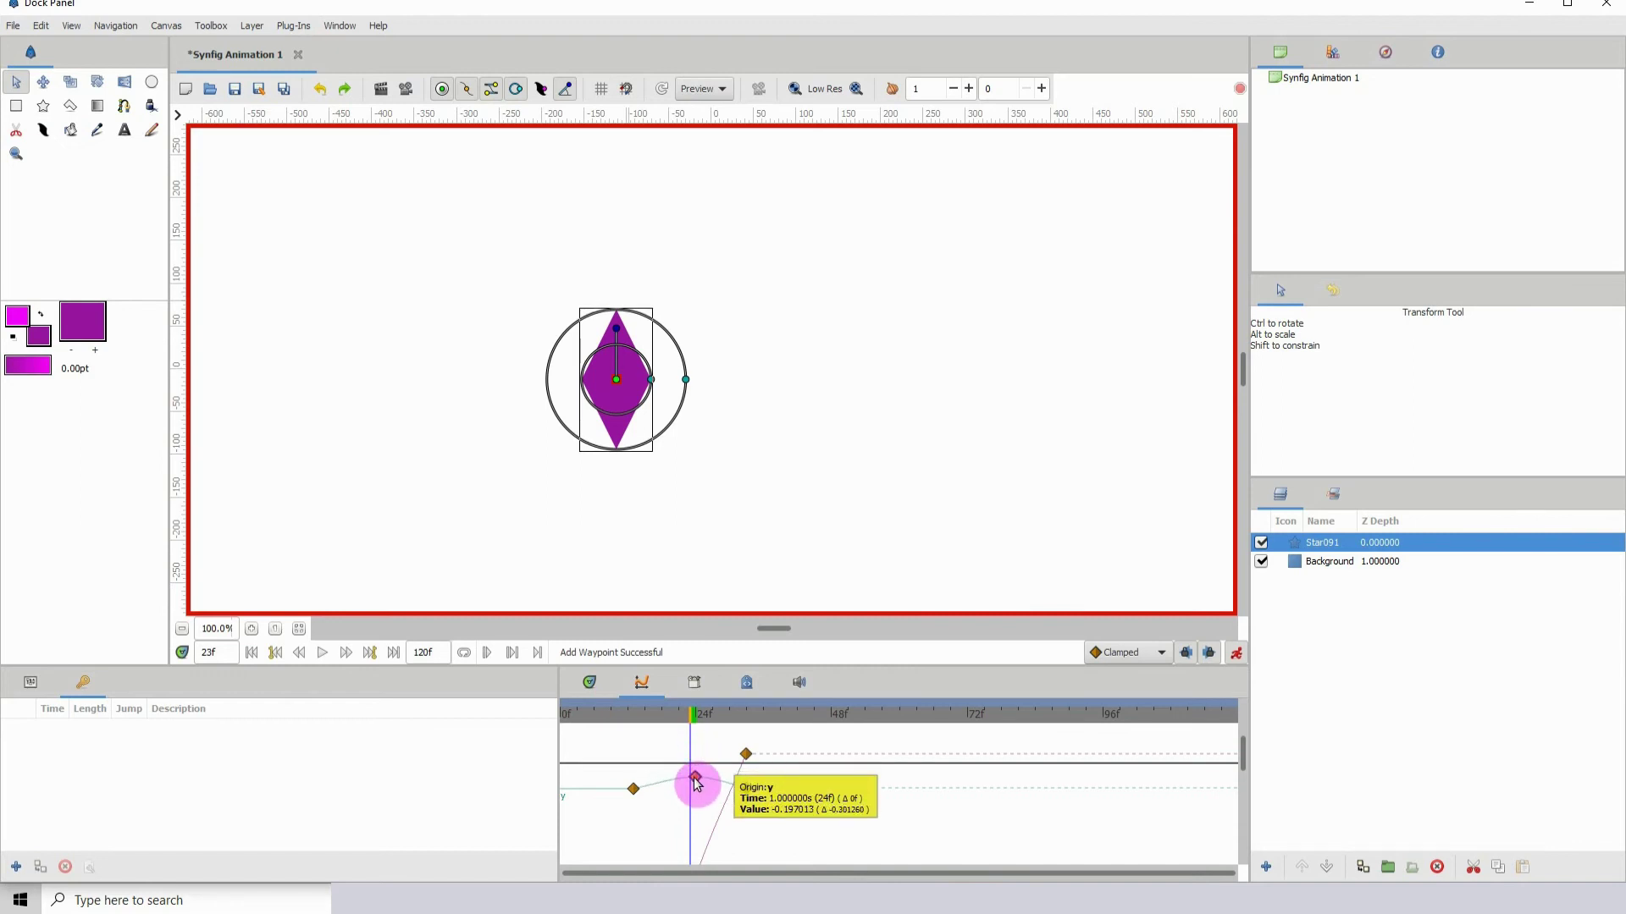
right_click(695, 777)
click(739, 599)
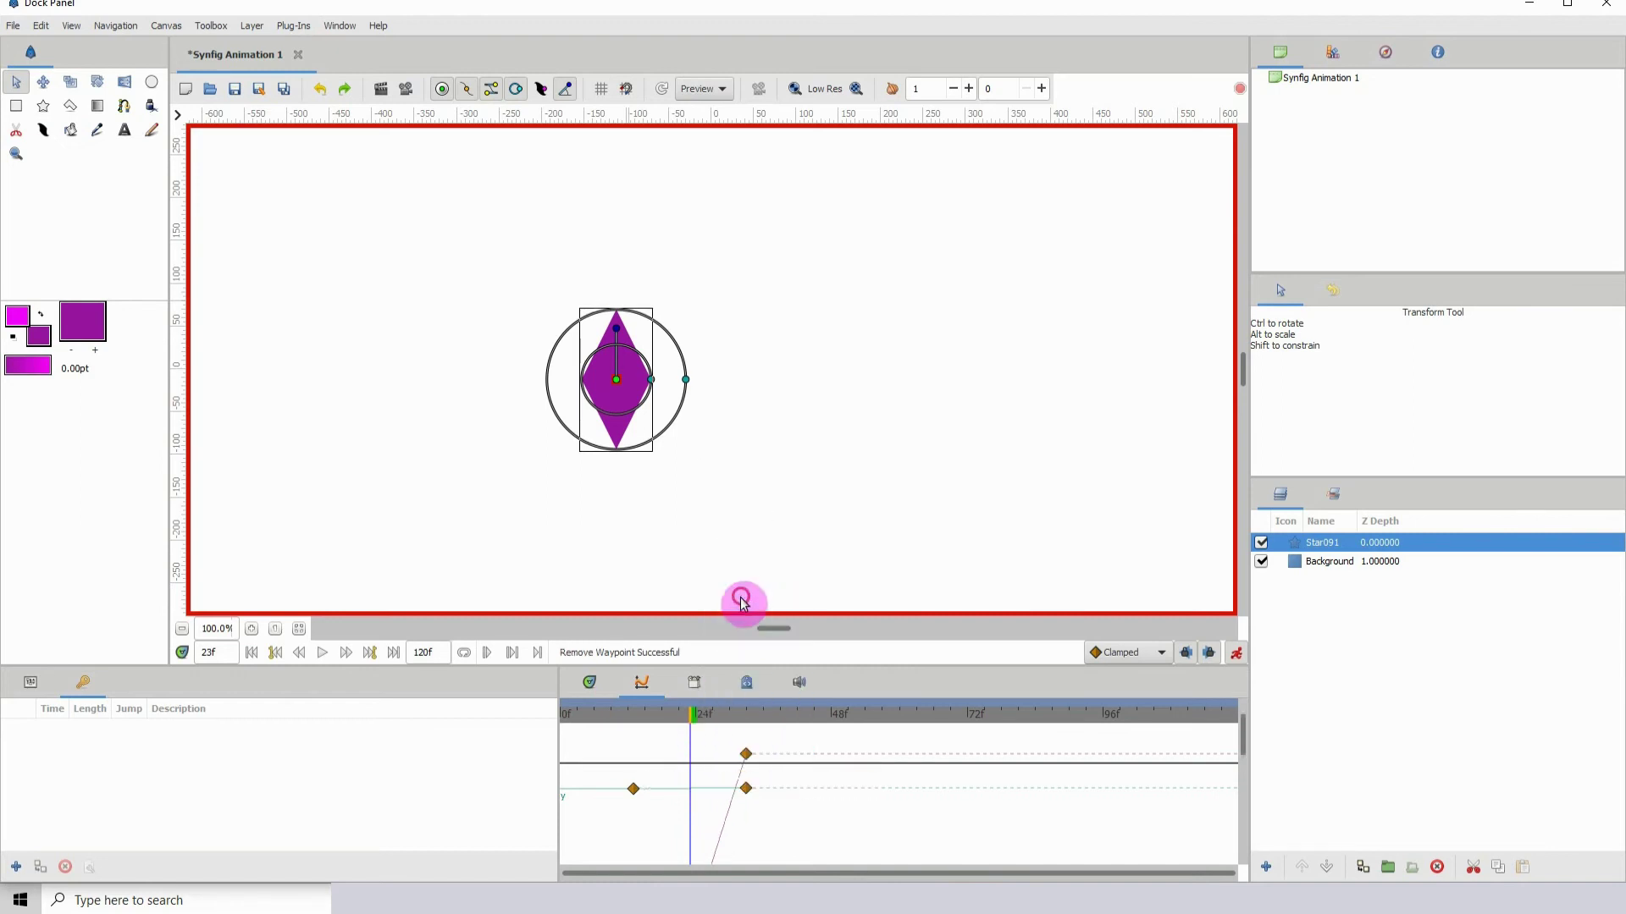
Remove the origin waypoint at frame 33 from the graph and check the timetrack.
mouse_move(743, 788)
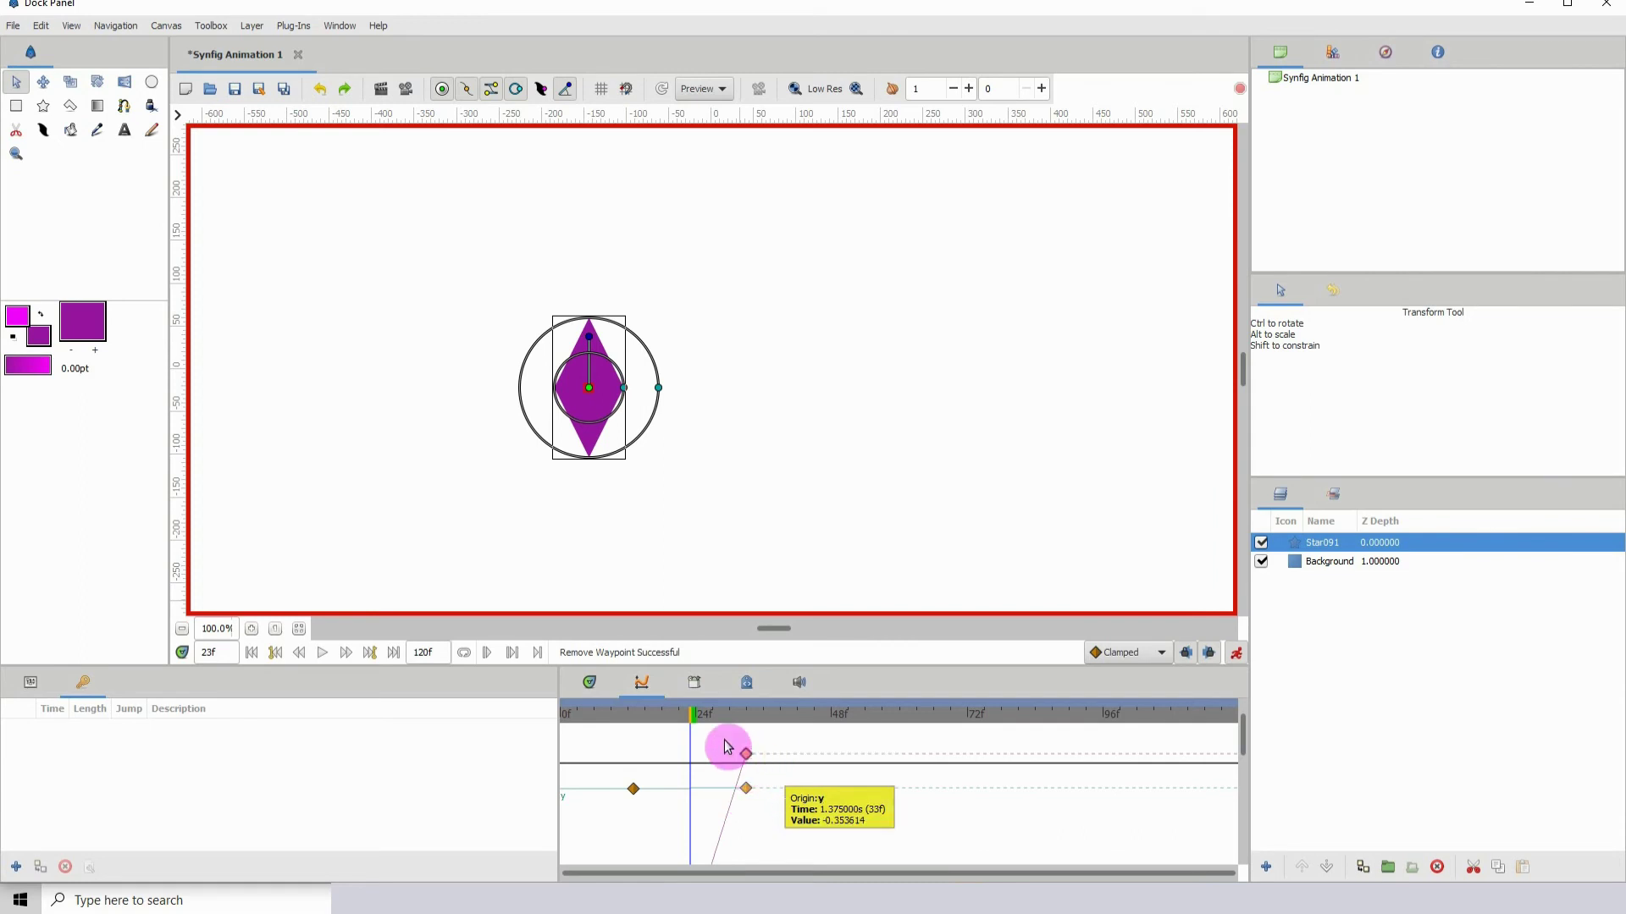
key(Delete)
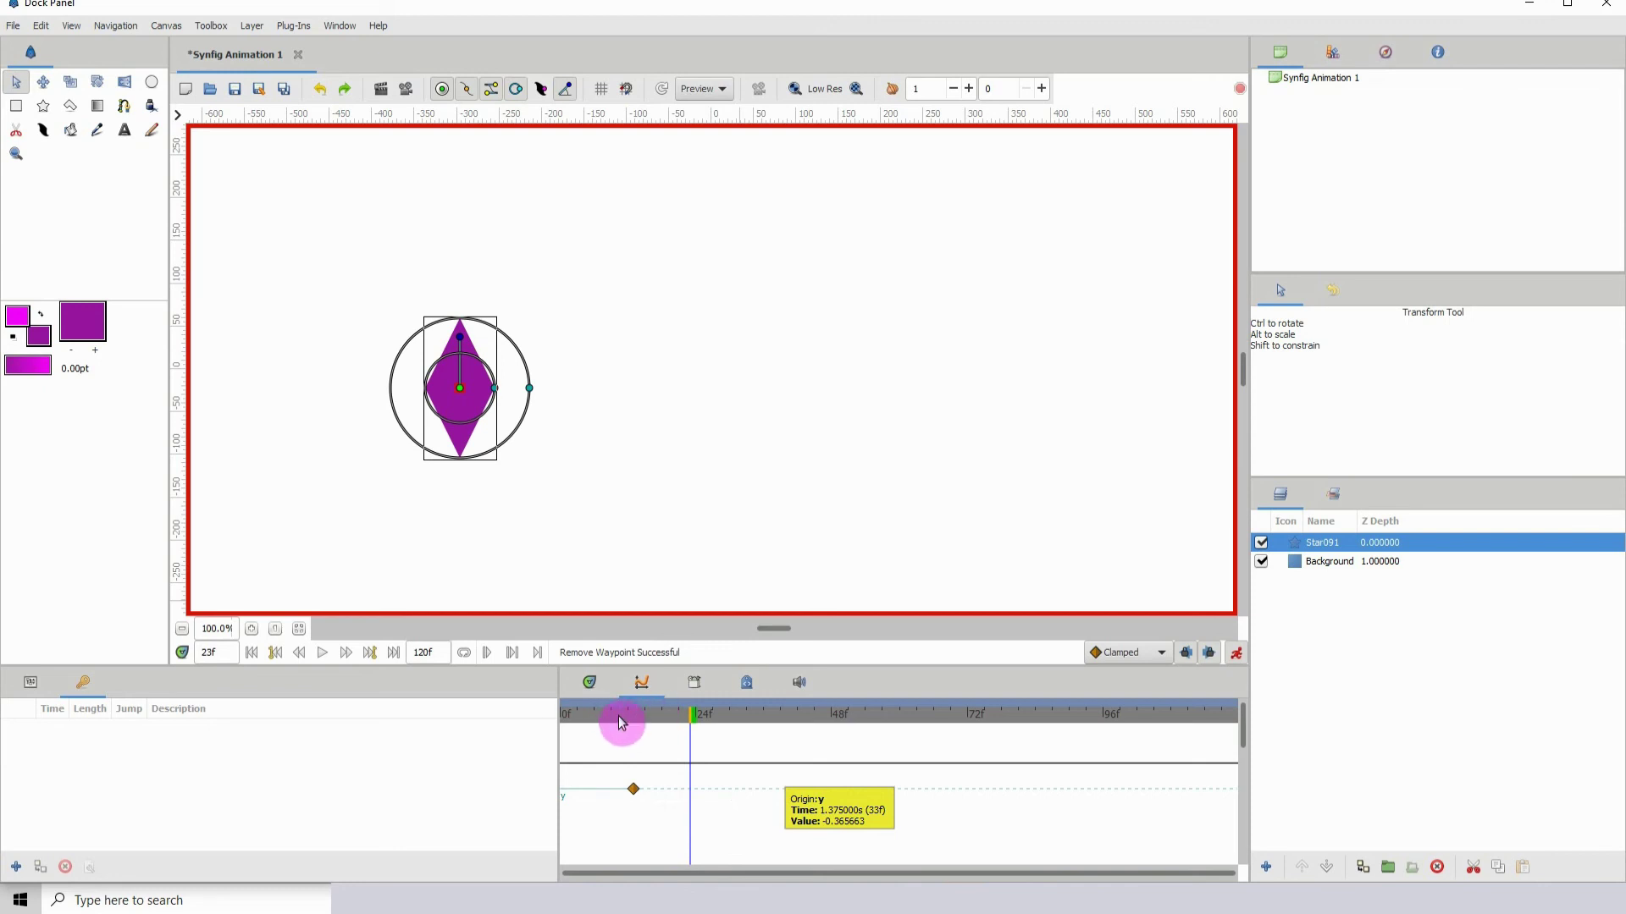
click(591, 687)
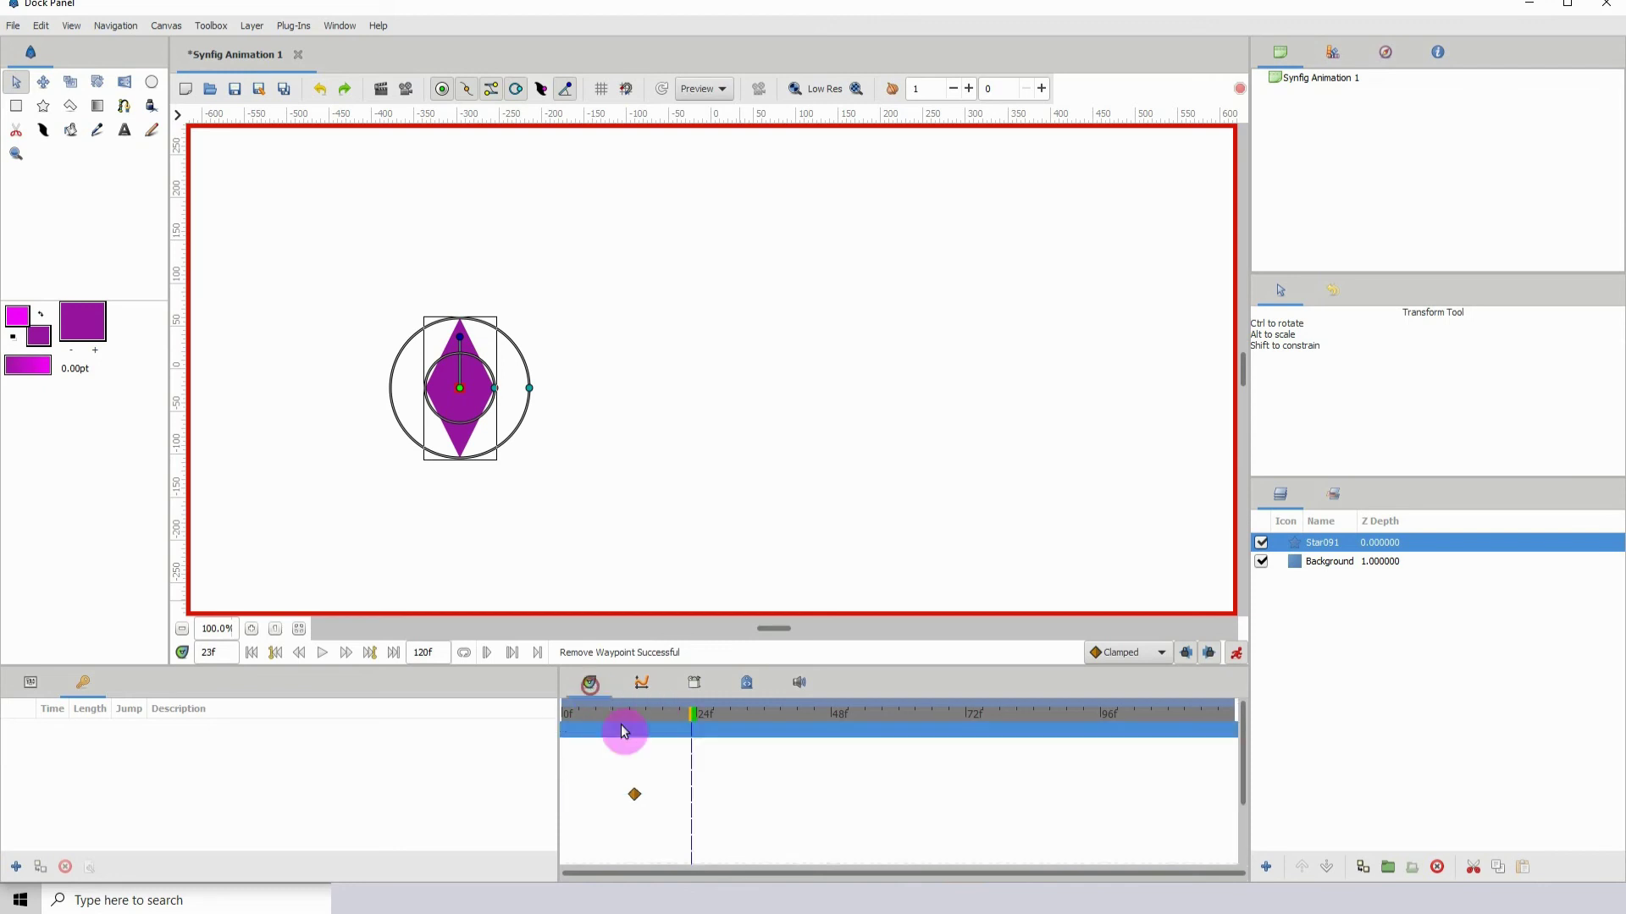
In the graph view, move the remaining origin waypoint to frame 11 at a Y value of about -0.402.
click(642, 684)
click(592, 682)
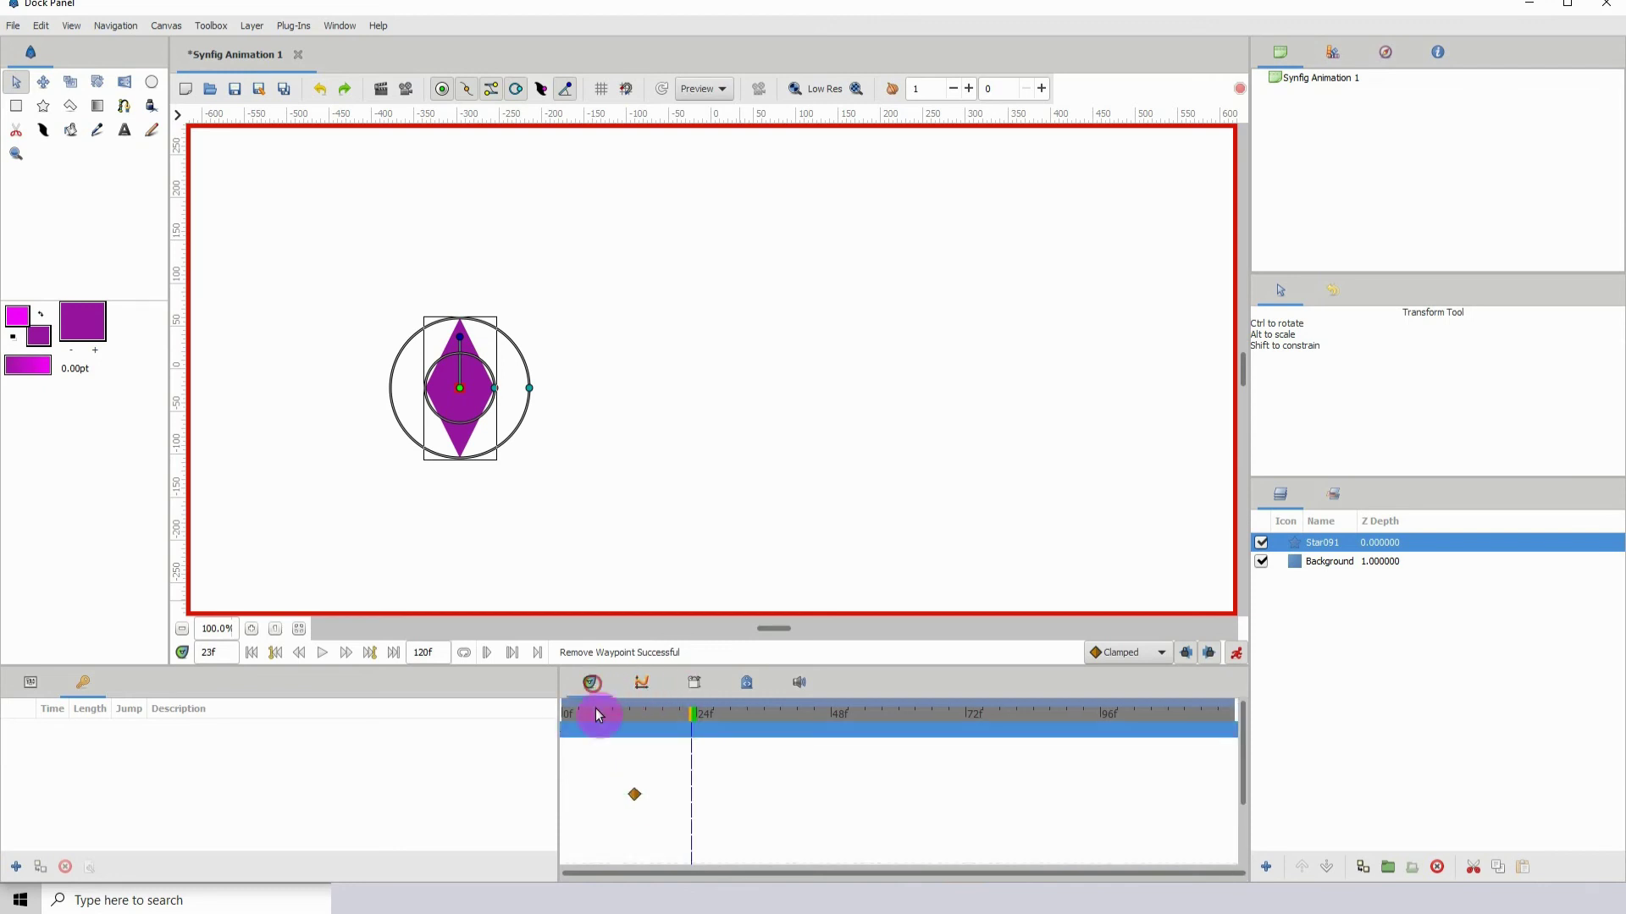
click(641, 684)
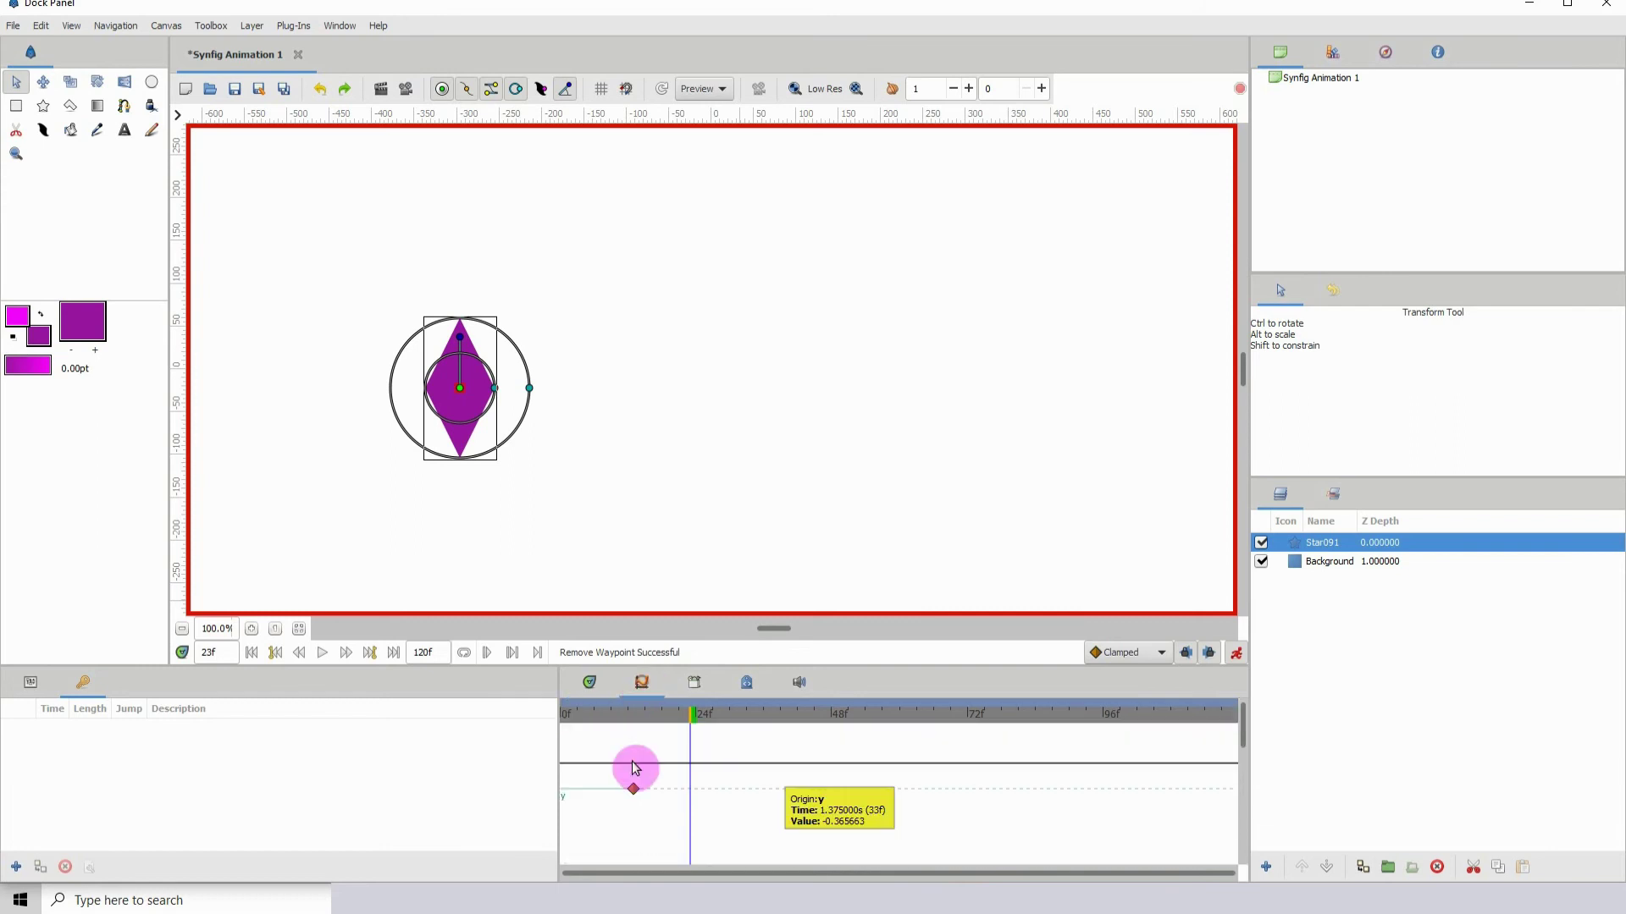
drag(633, 769, 620, 770)
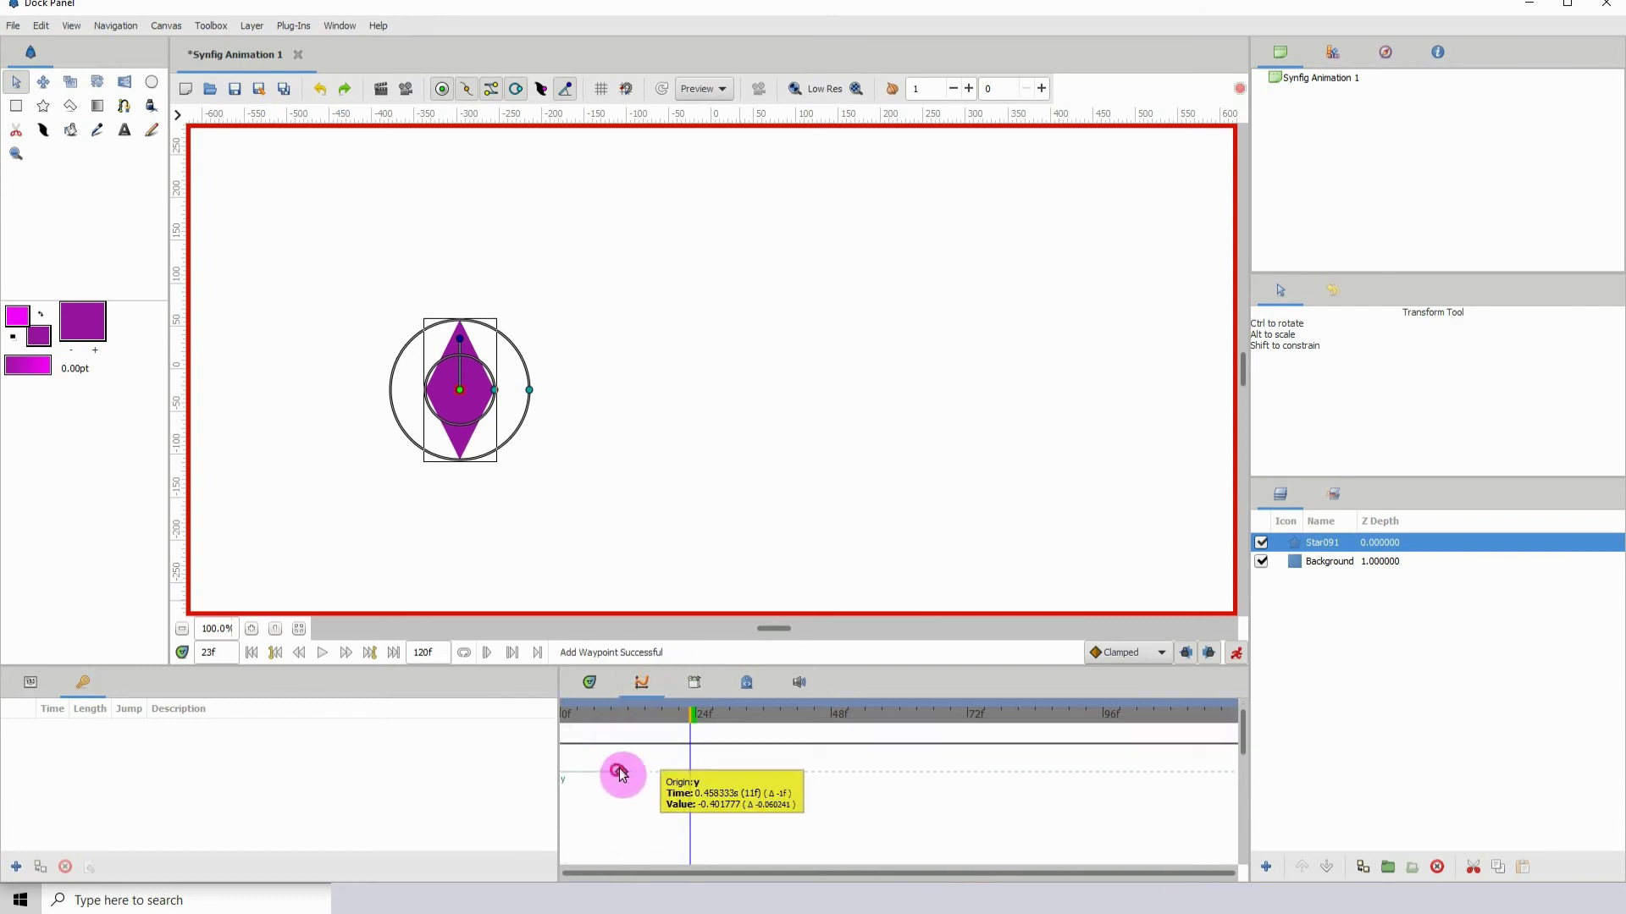
At frame 31, move the star to the right half of the canvas and slightly up, creating a second origin waypoint.
drag(693, 724, 712, 725)
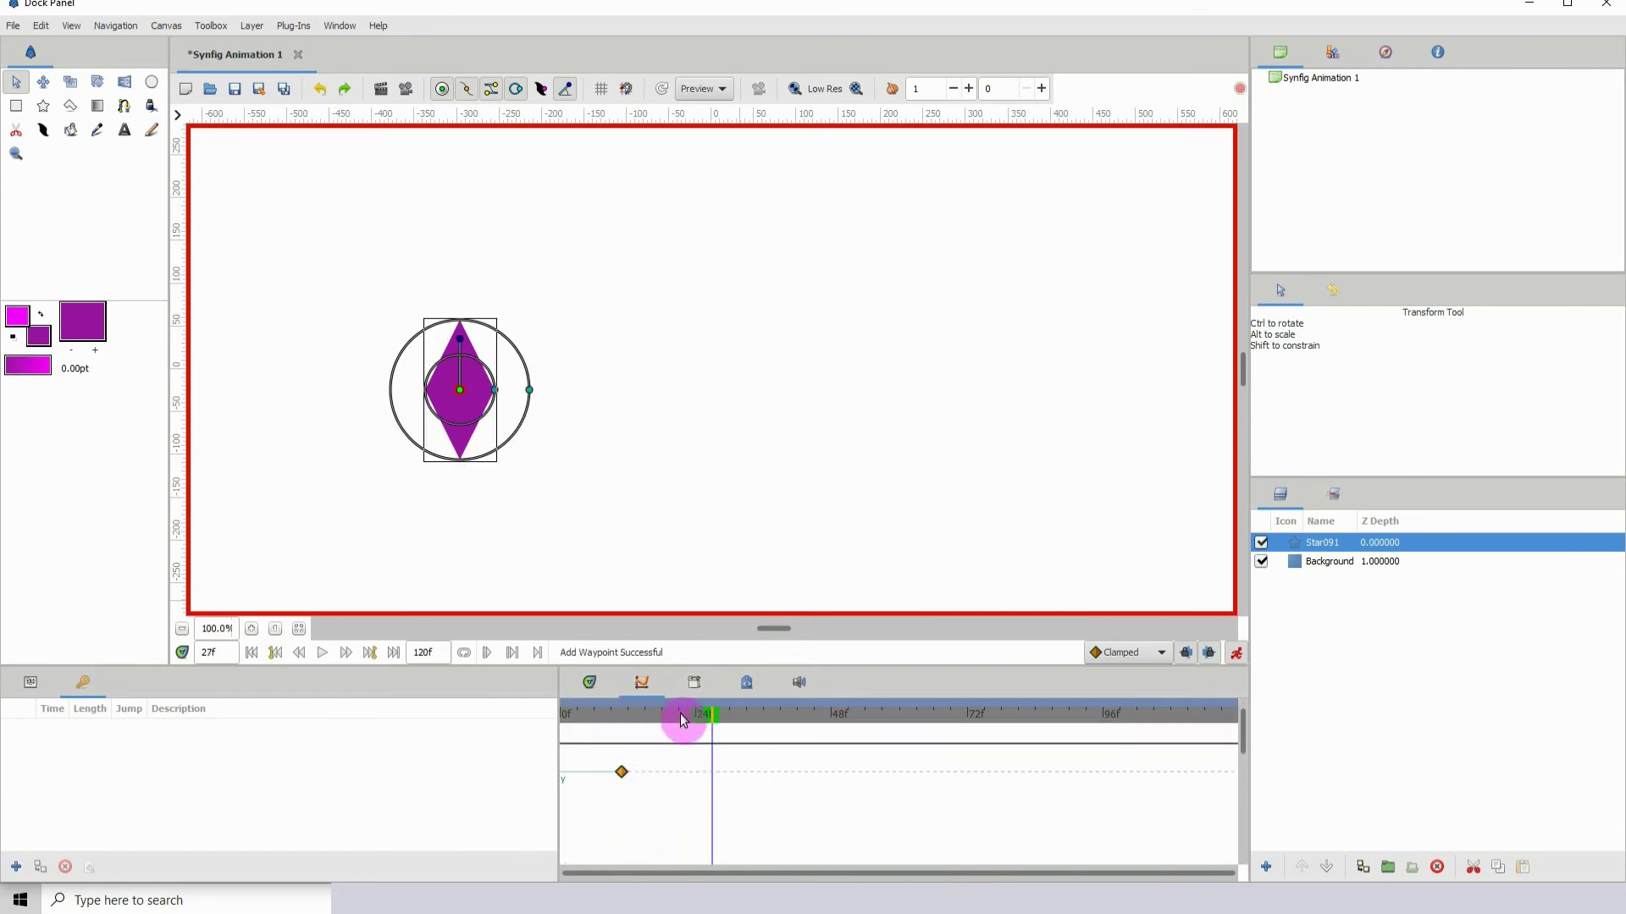
click(736, 715)
drag(464, 388, 909, 318)
scroll(717, 794, up, 2)
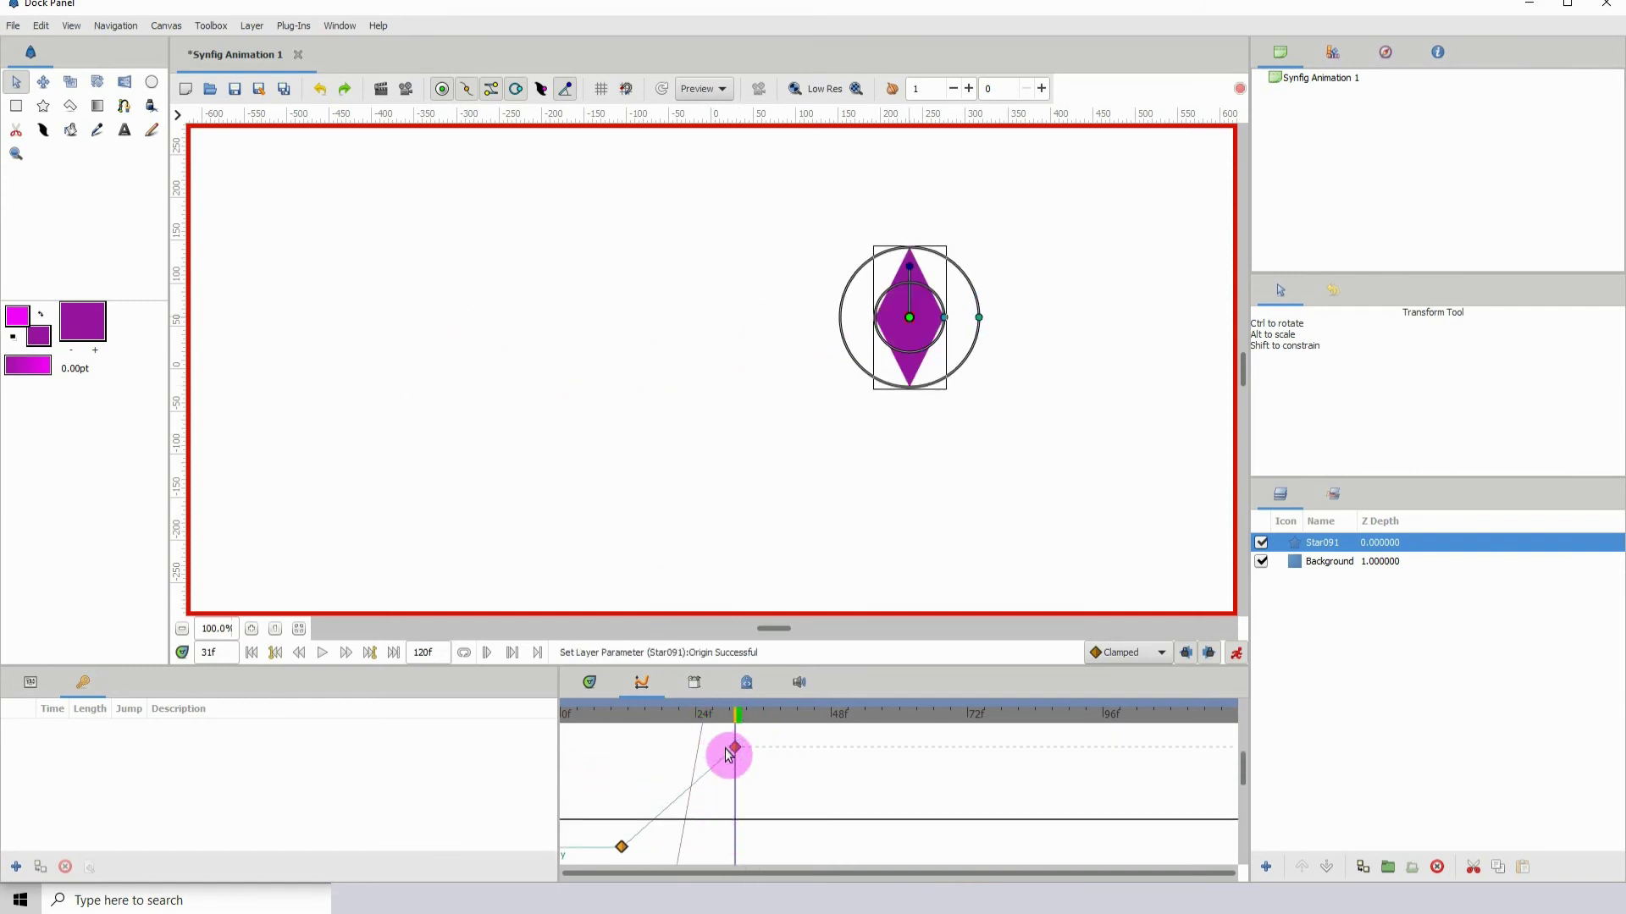
In the graph view, move the second origin waypoint to frame 48 at a Y value of about -0.089.
drag(736, 749, 751, 821)
scroll(714, 811, down, 2)
mouse_move(752, 750)
mouse_down()
mouse_move(763, 779)
mouse_move(724, 757)
mouse_move(765, 789)
mouse_move(831, 763)
mouse_move(725, 733)
mouse_move(617, 737)
mouse_move(817, 735)
mouse_move(737, 740)
mouse_move(775, 739)
mouse_up()
Add an origin waypoint by moving the star down at frame 38, and shift that waypoint to frame 30 at about 7.7 px in Y.
click(786, 406)
drag(788, 378, 784, 474)
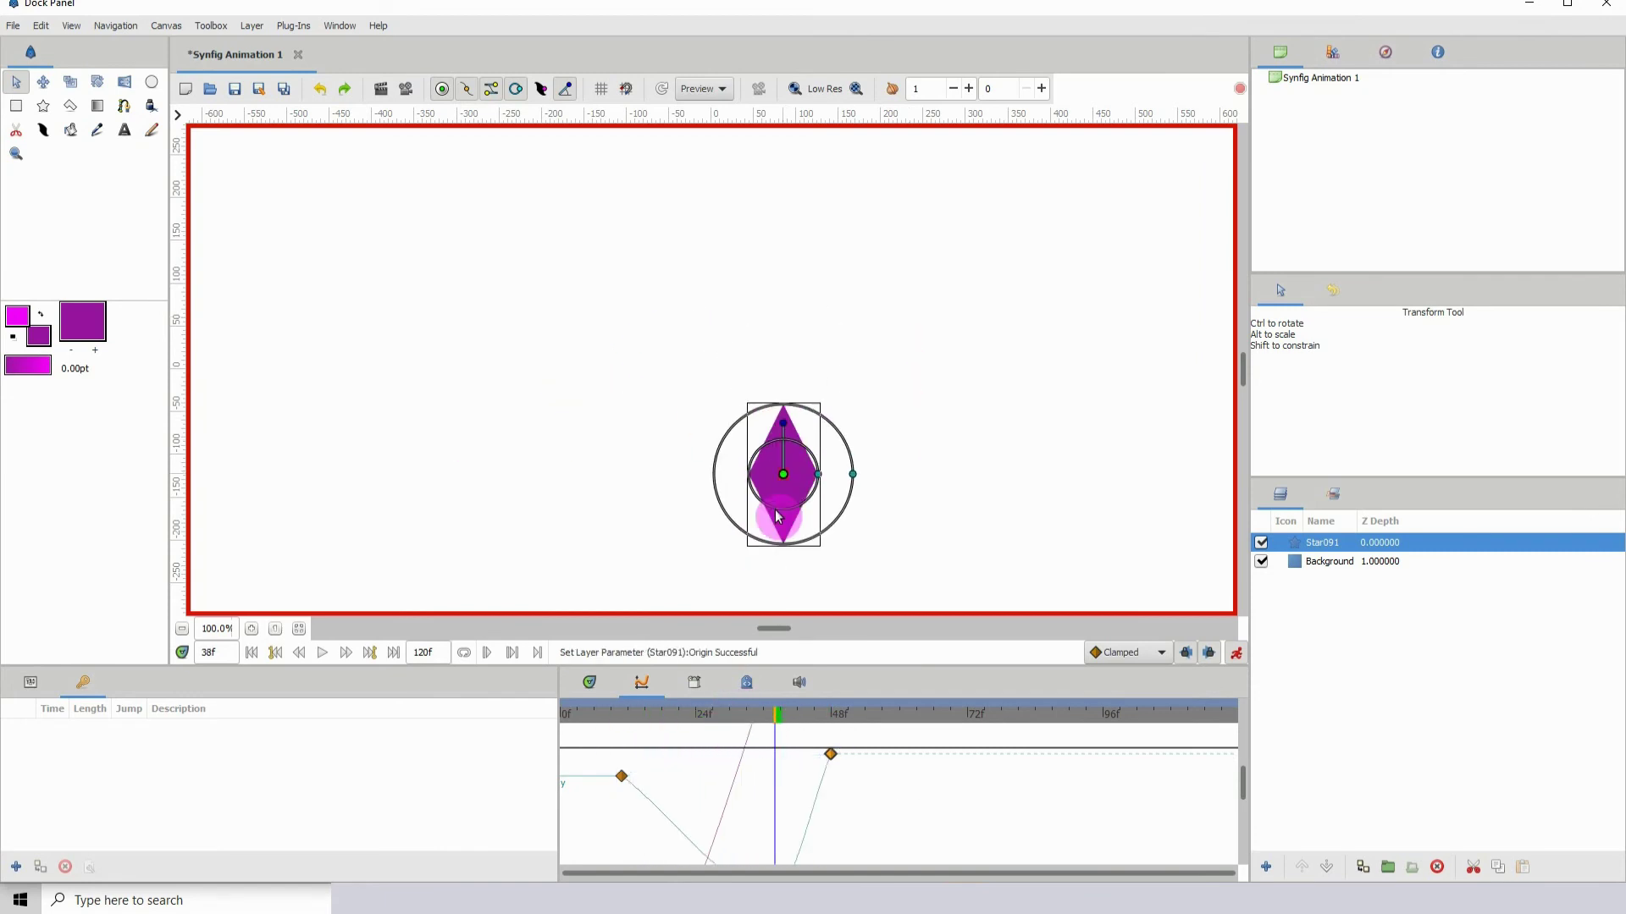
drag(747, 802, 751, 708)
drag(769, 814, 731, 739)
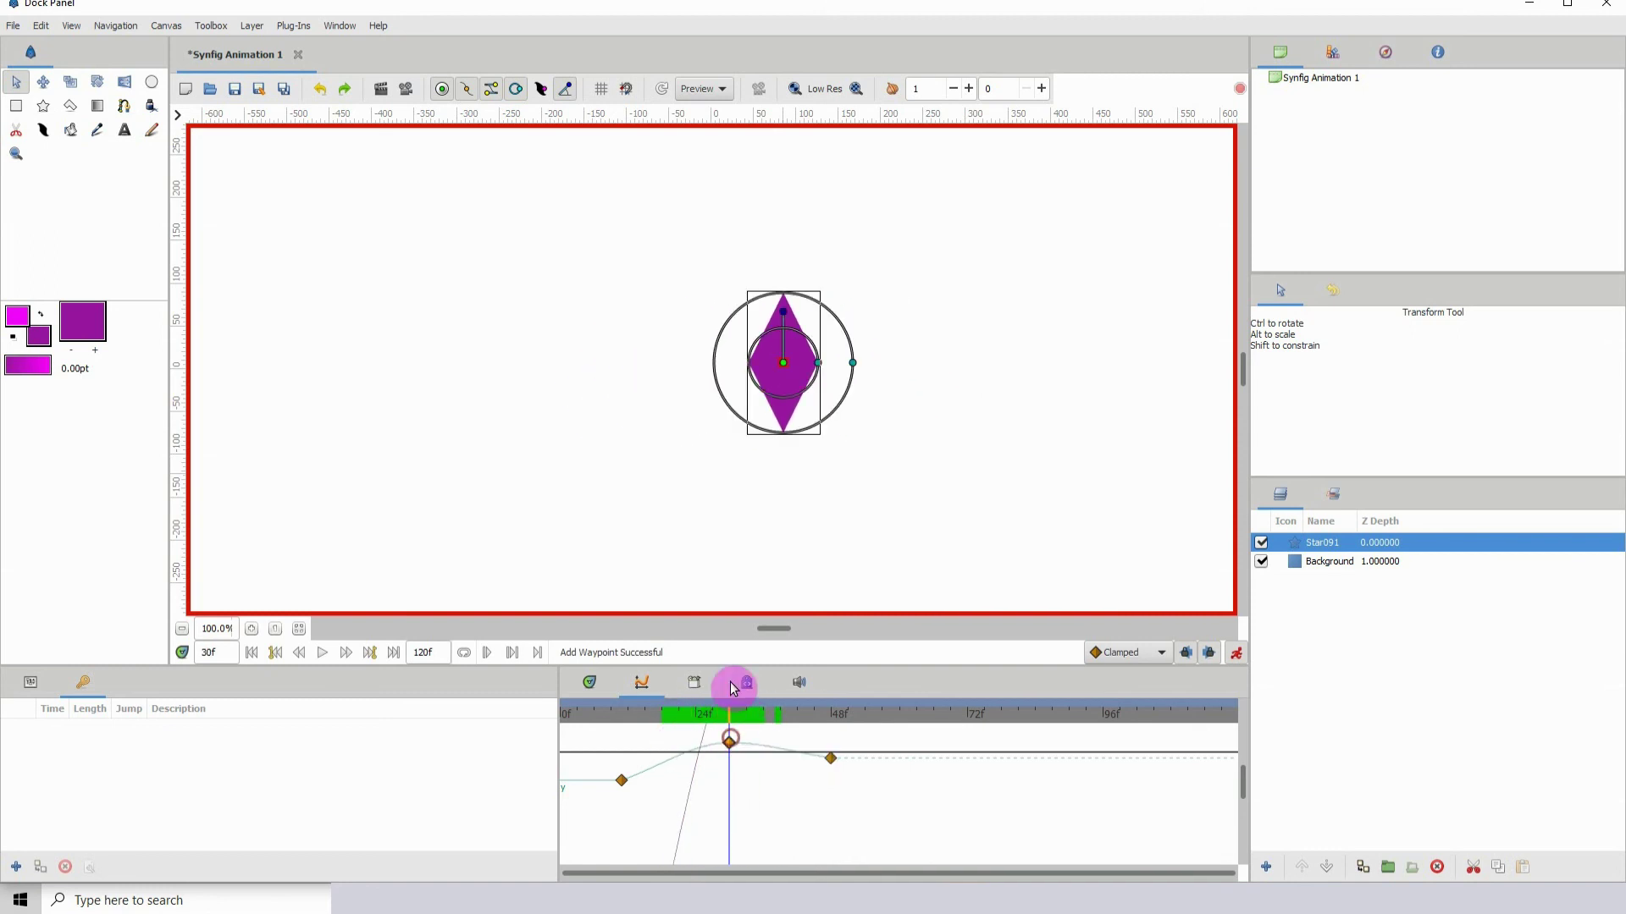
Edit the middle origin waypoint at frame 30 and set its TCB tension to 20.
right_click(730, 745)
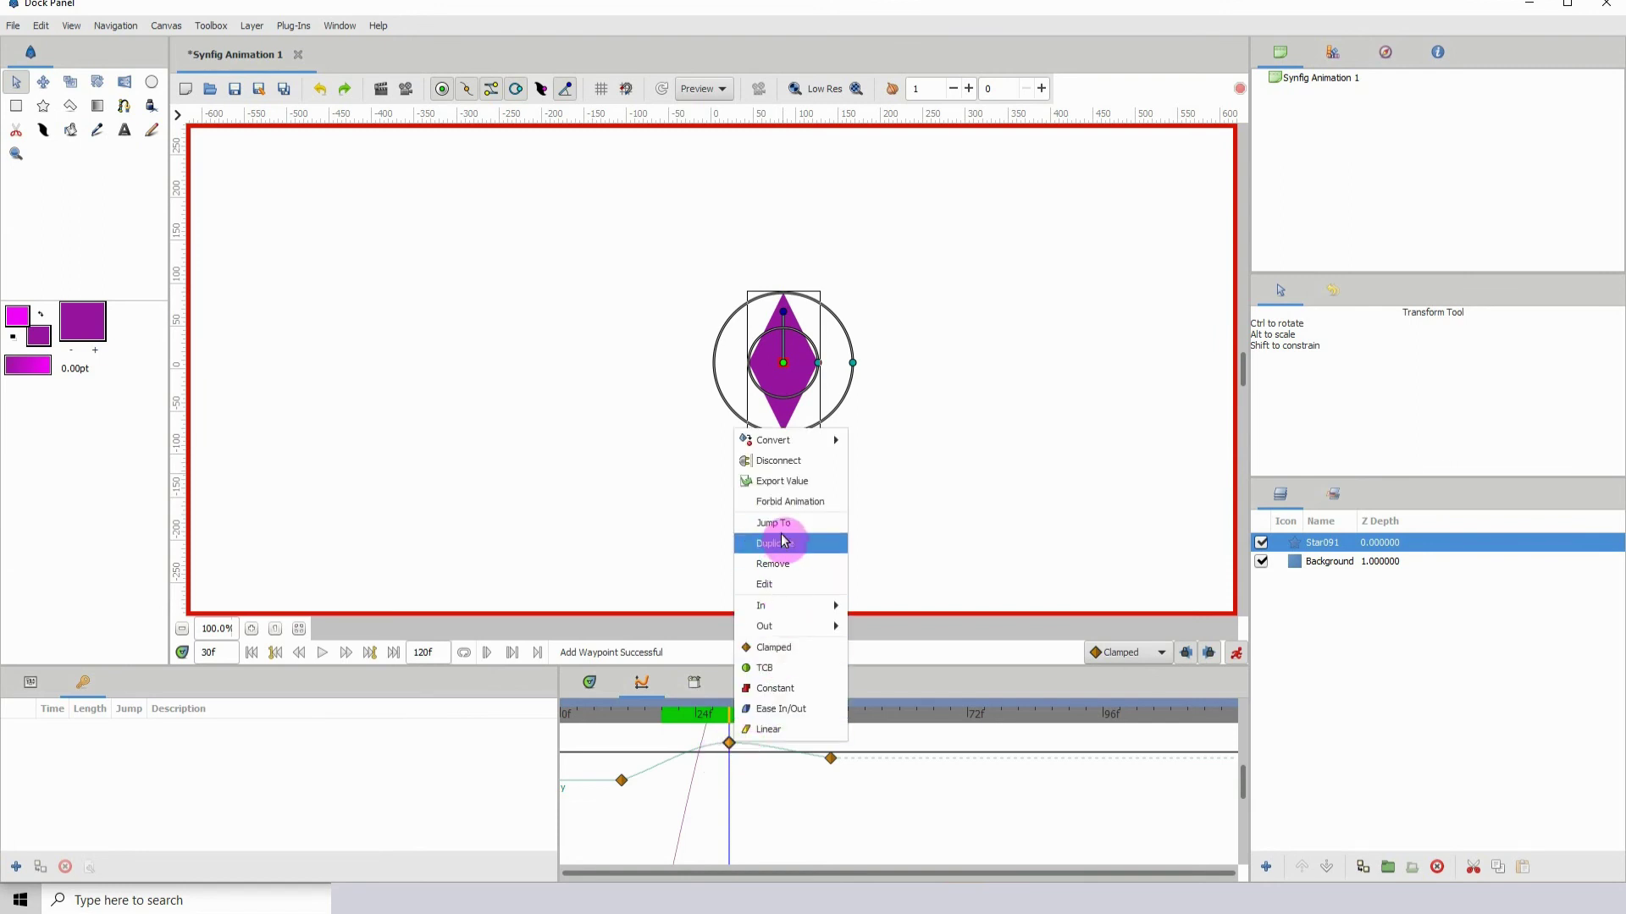
click(770, 583)
drag(818, 334, 1127, 305)
drag(1195, 471, 1327, 484)
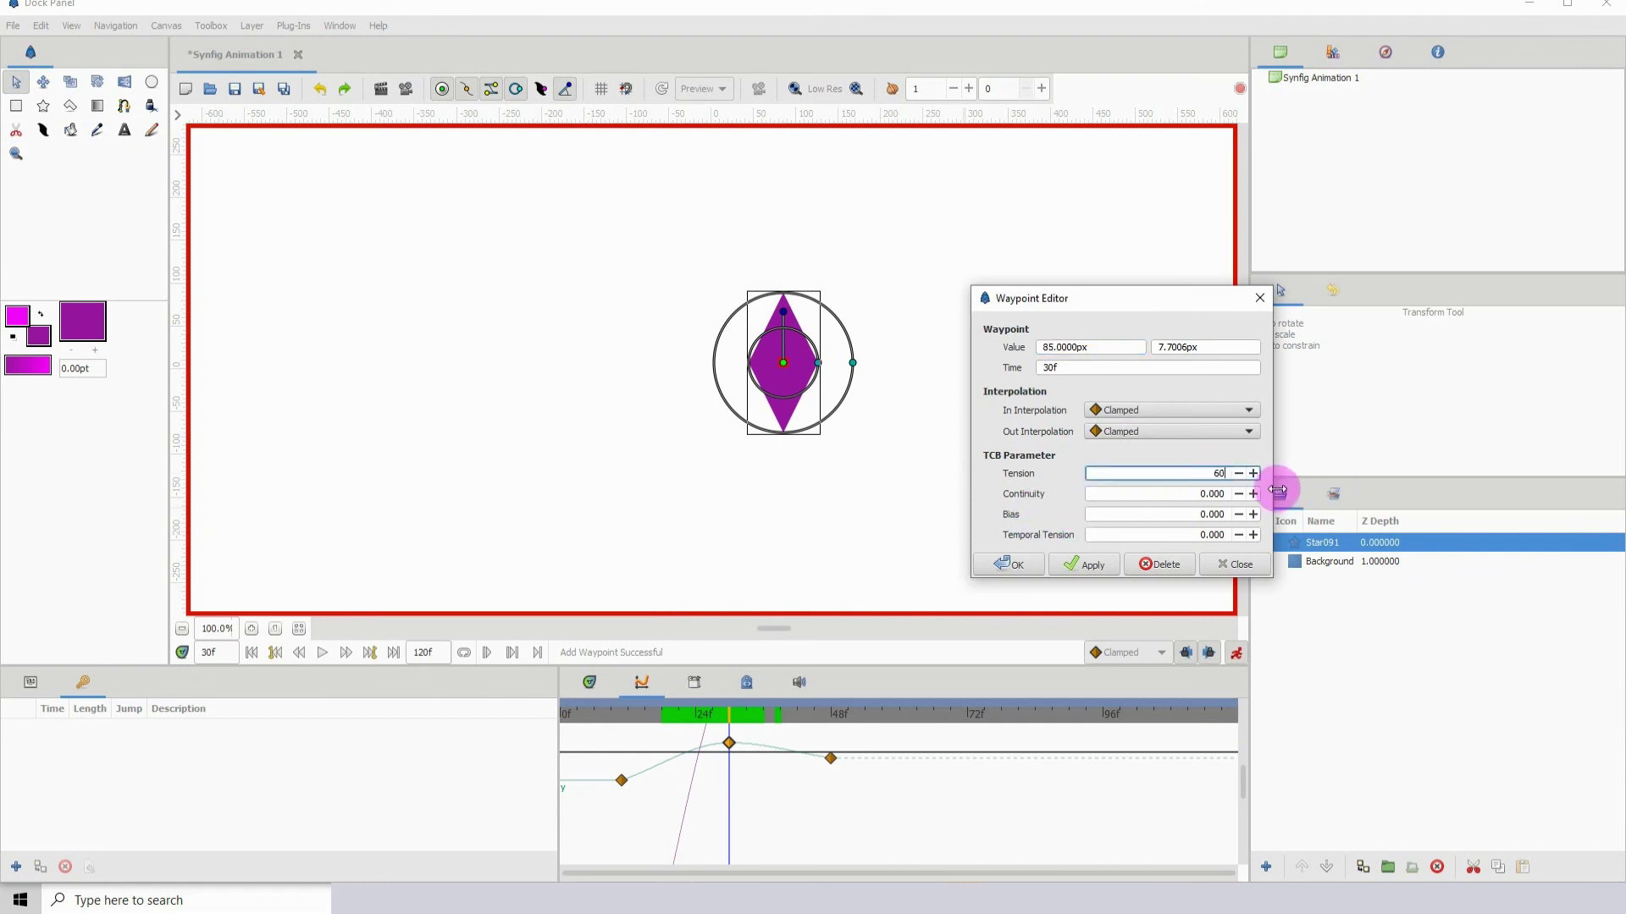
text(20)
click(1088, 564)
click(1020, 570)
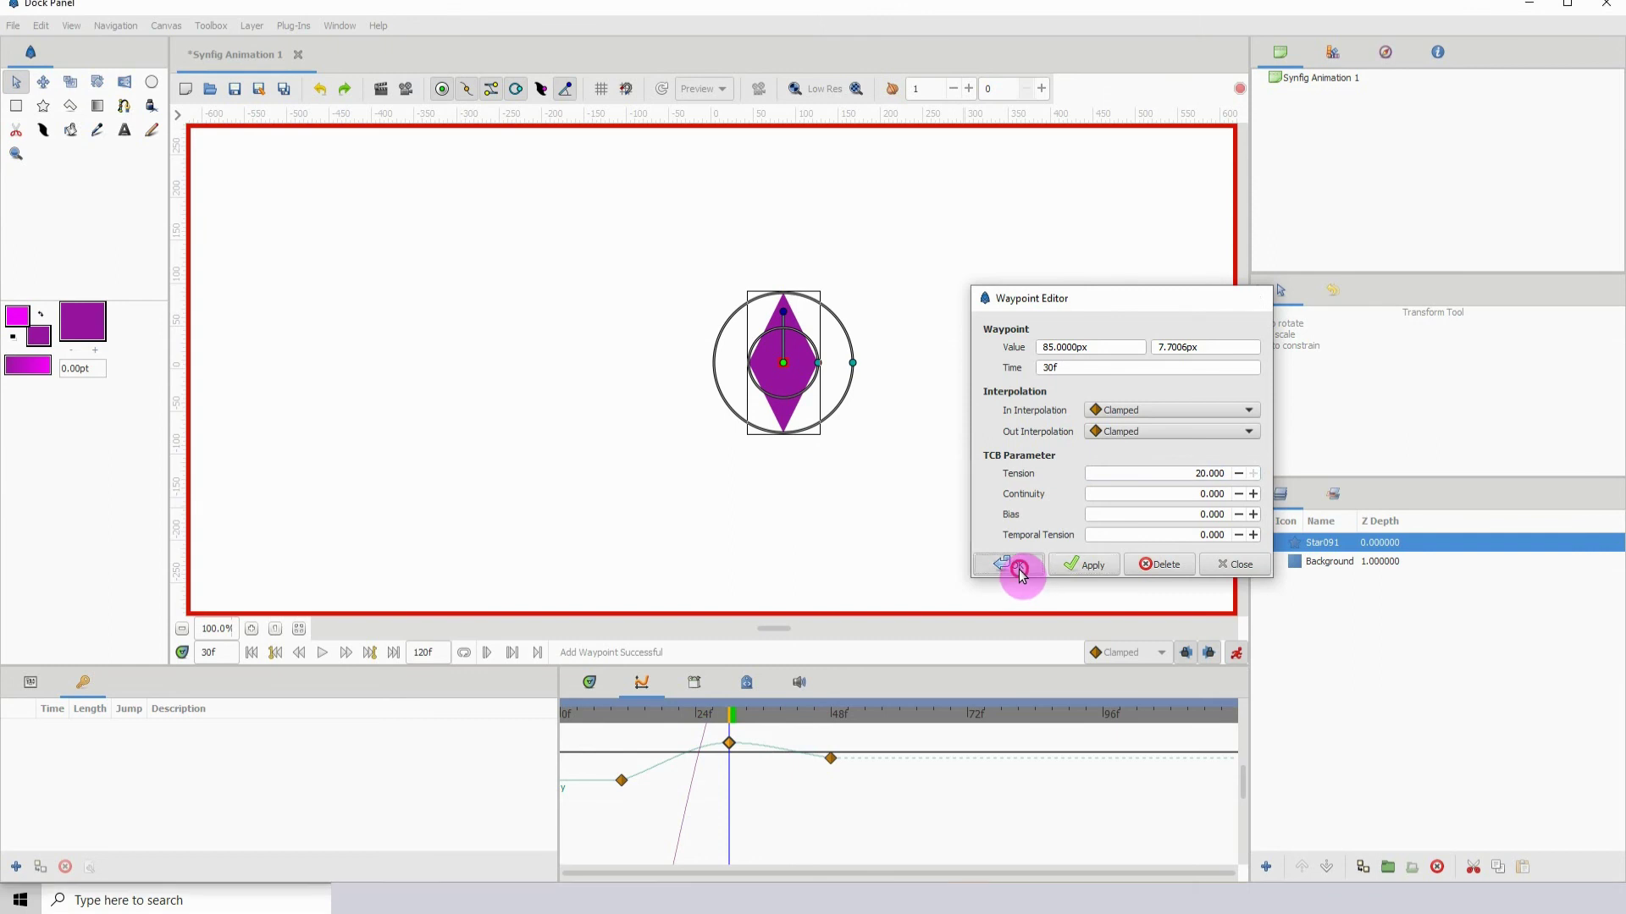
Edit the last origin waypoint at frame 48 and set its TCB tension to 20.
right_click(829, 759)
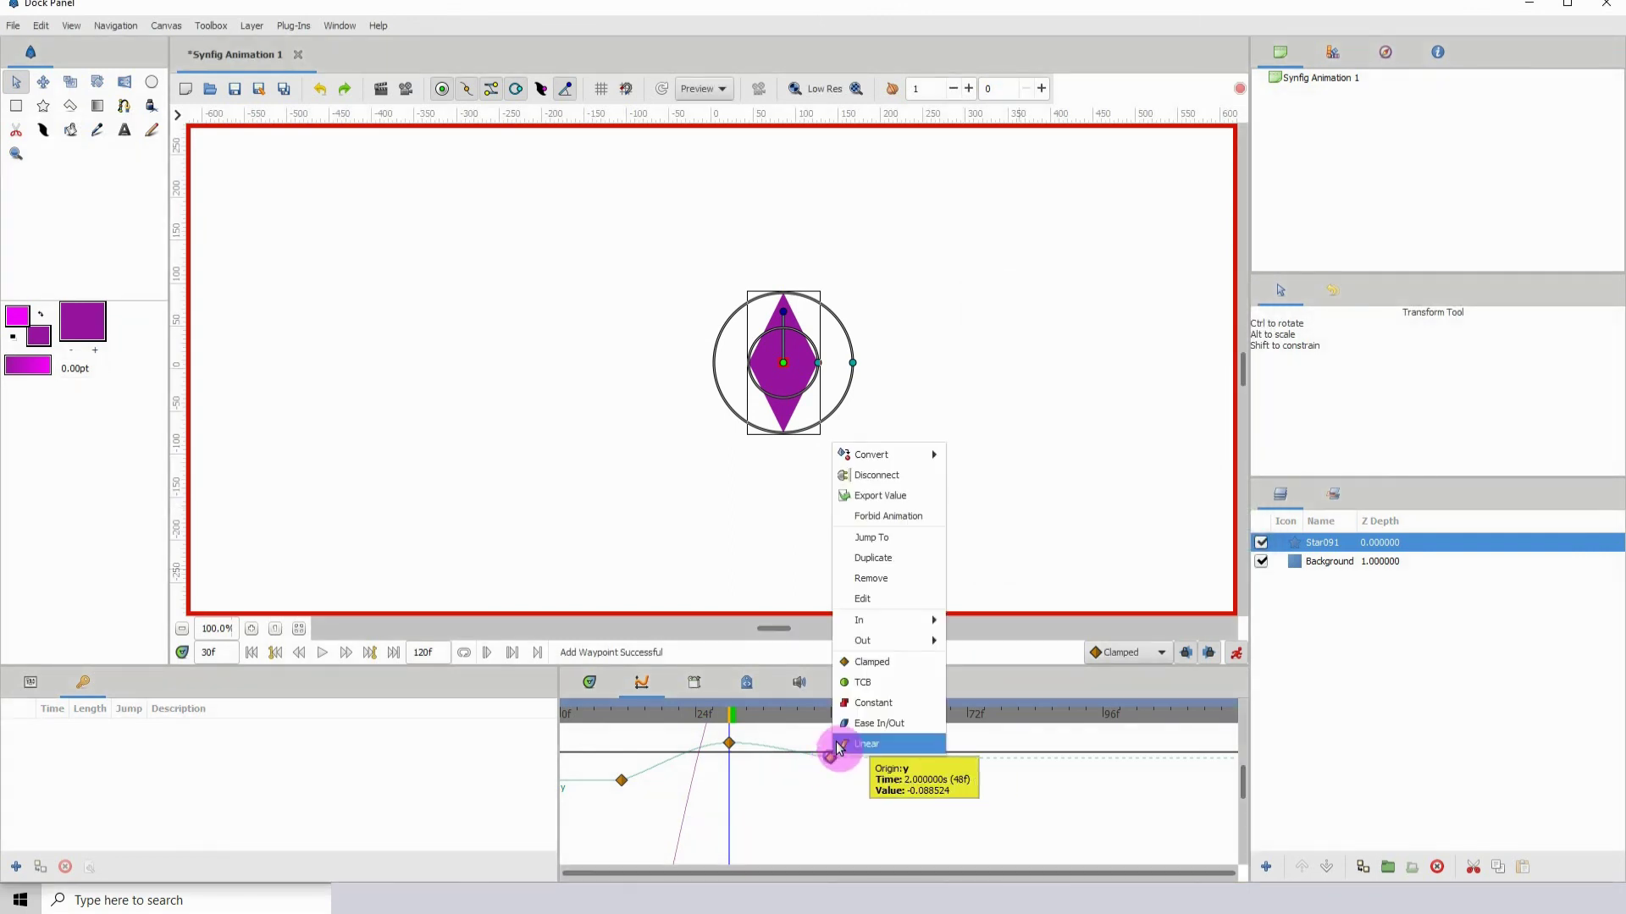
click(889, 598)
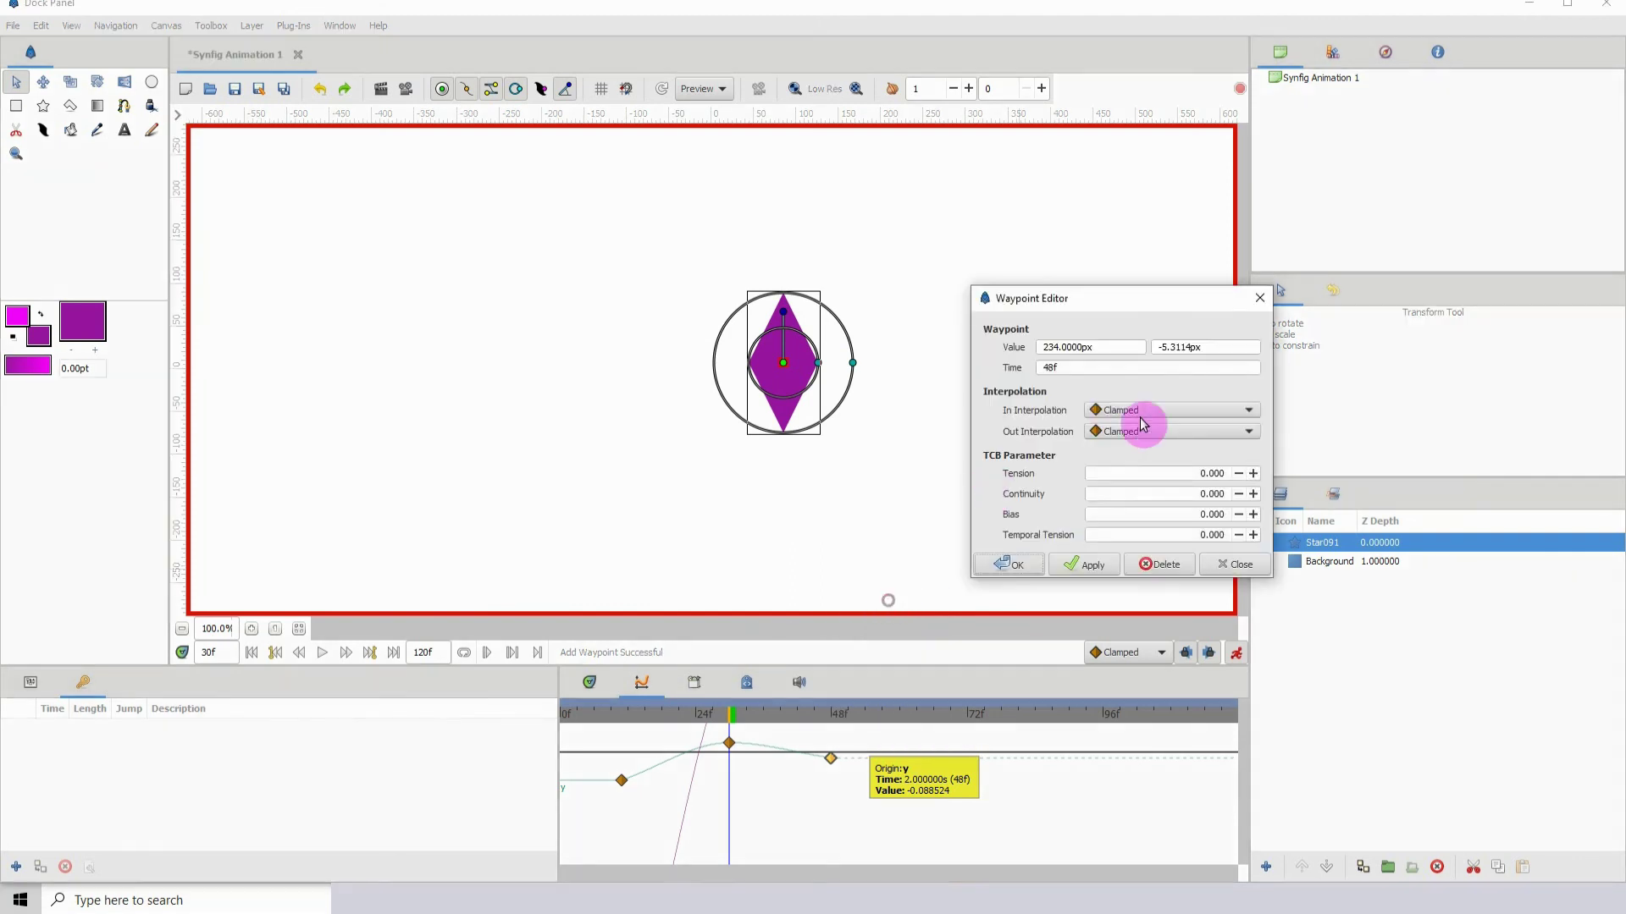
drag(1179, 471, 1294, 469)
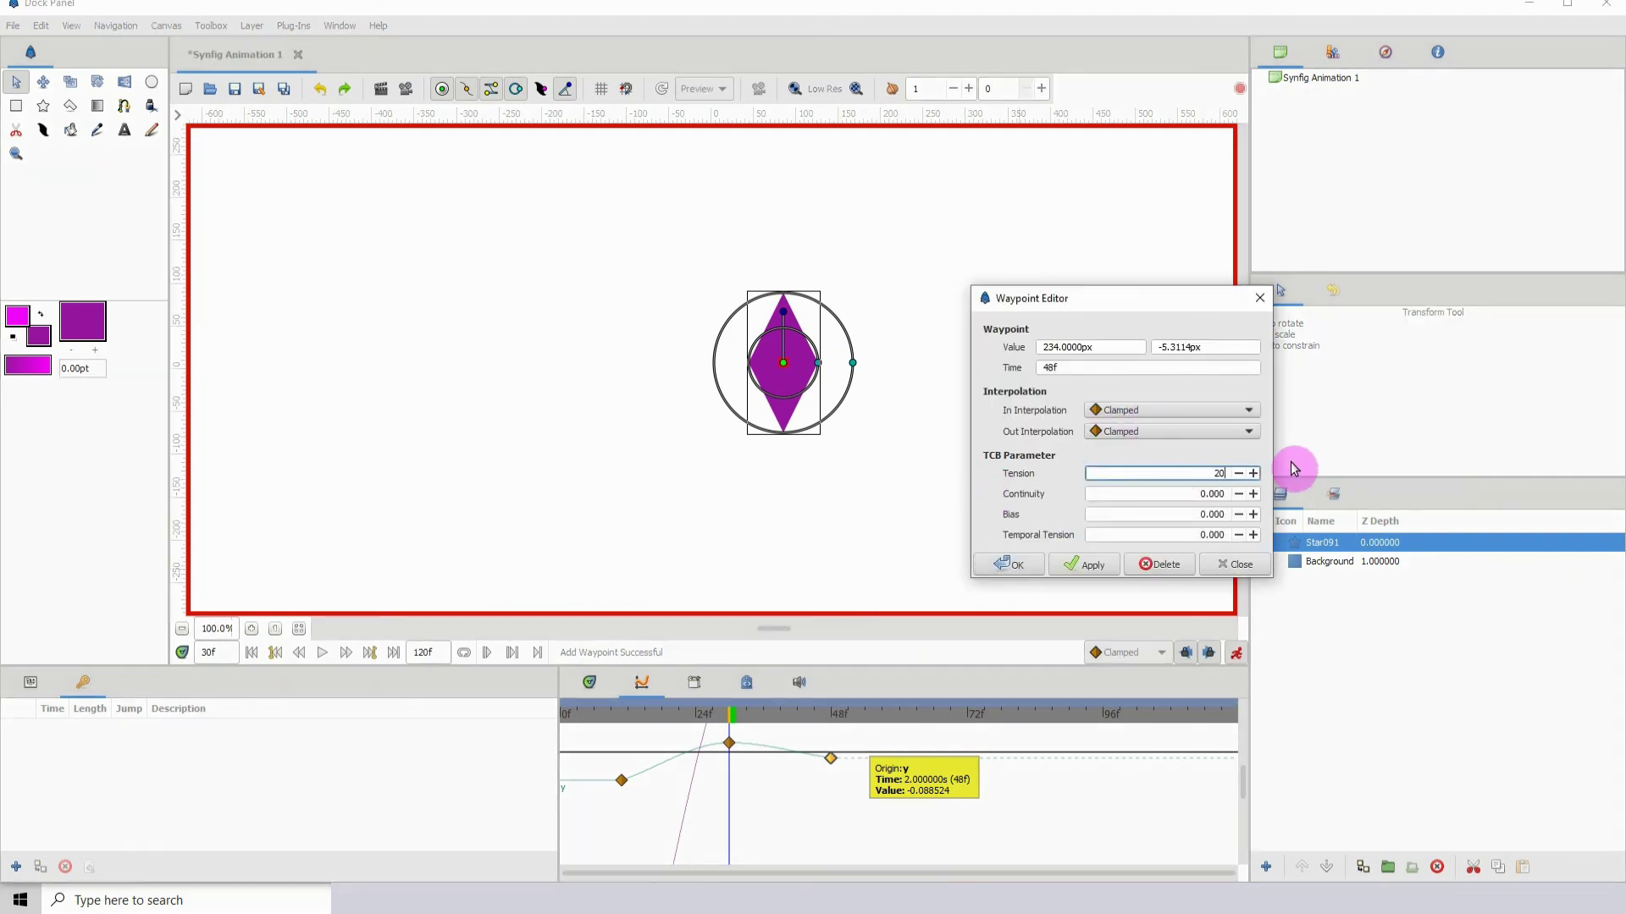
click(1016, 566)
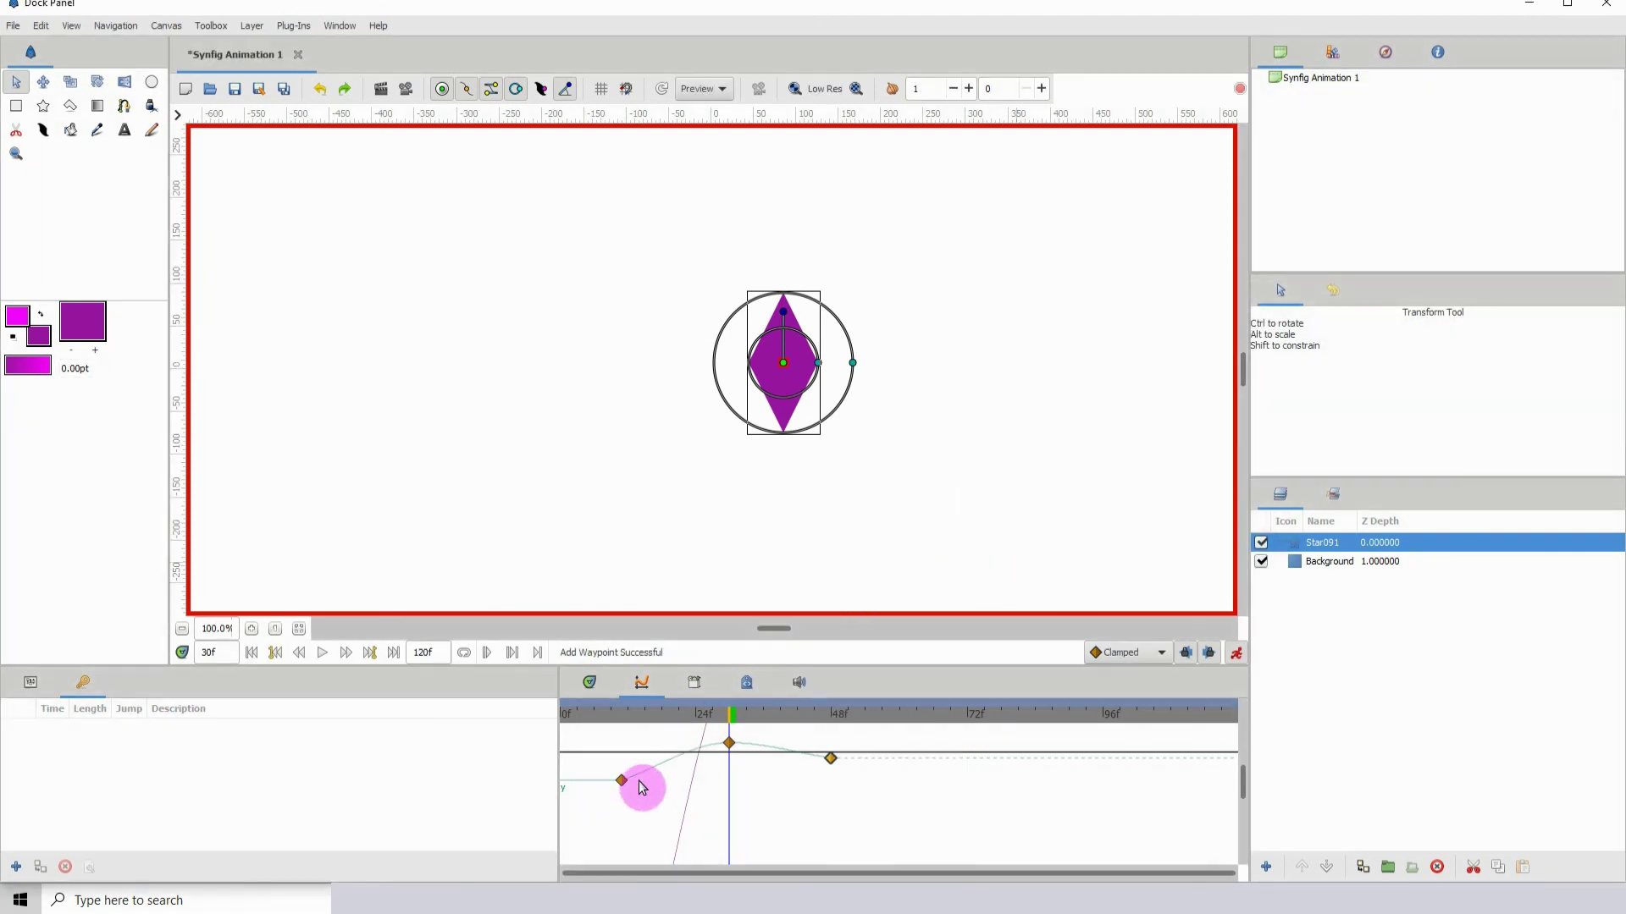
Edit the first origin waypoint at frame 11 and set its TCB tension to 20.
right_click(623, 779)
click(694, 625)
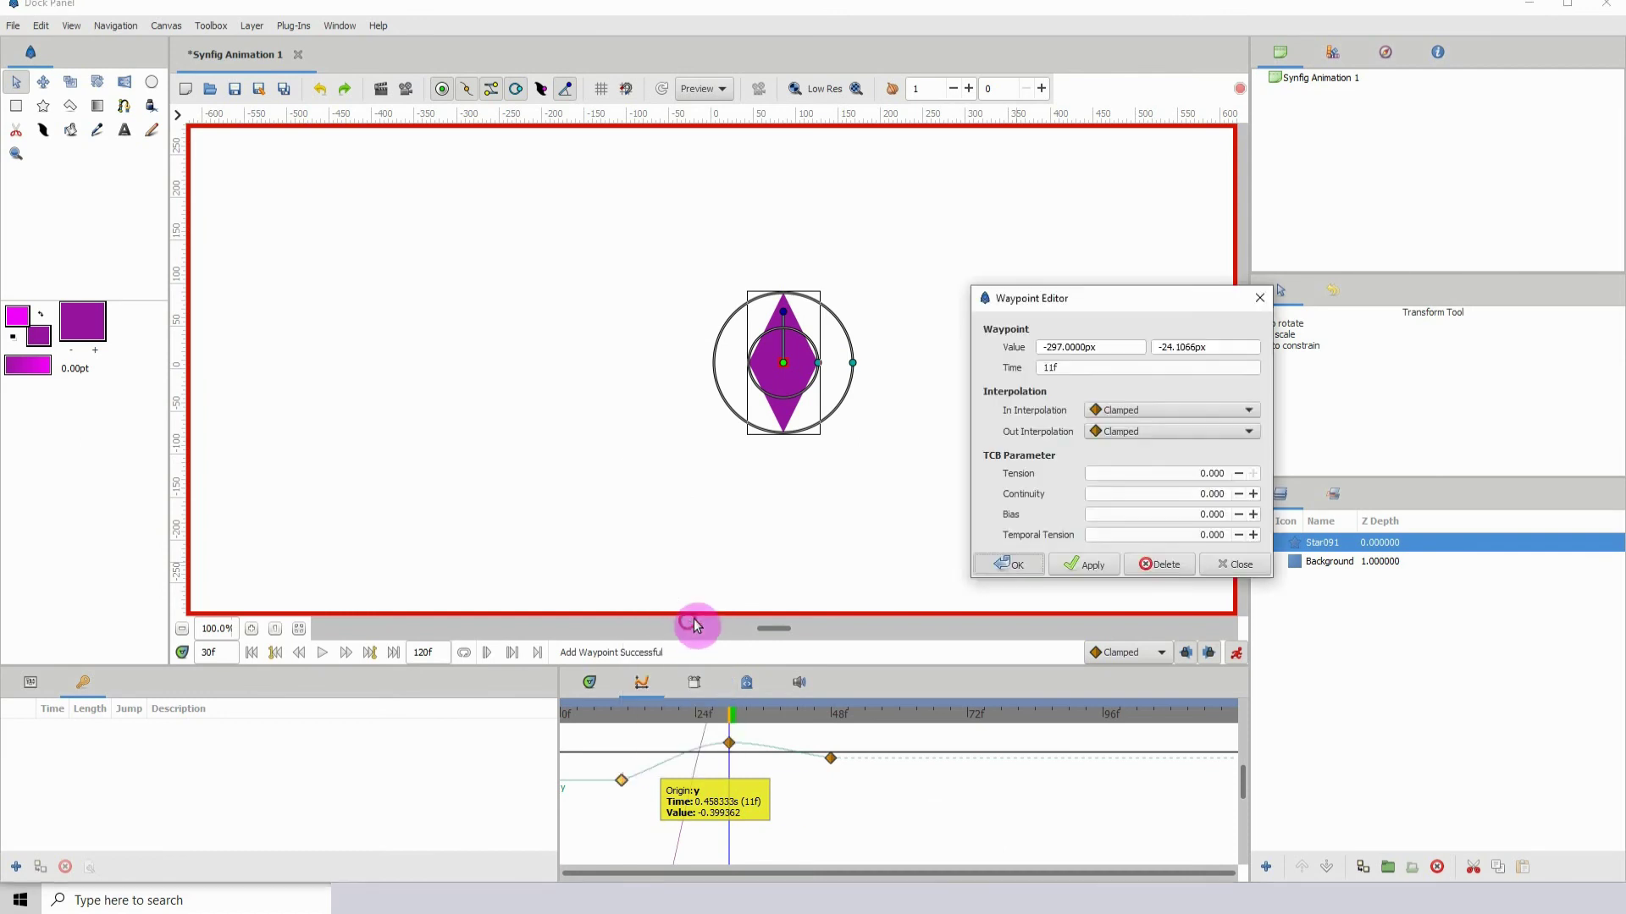
click(1149, 477)
drag(1177, 475, 1232, 472)
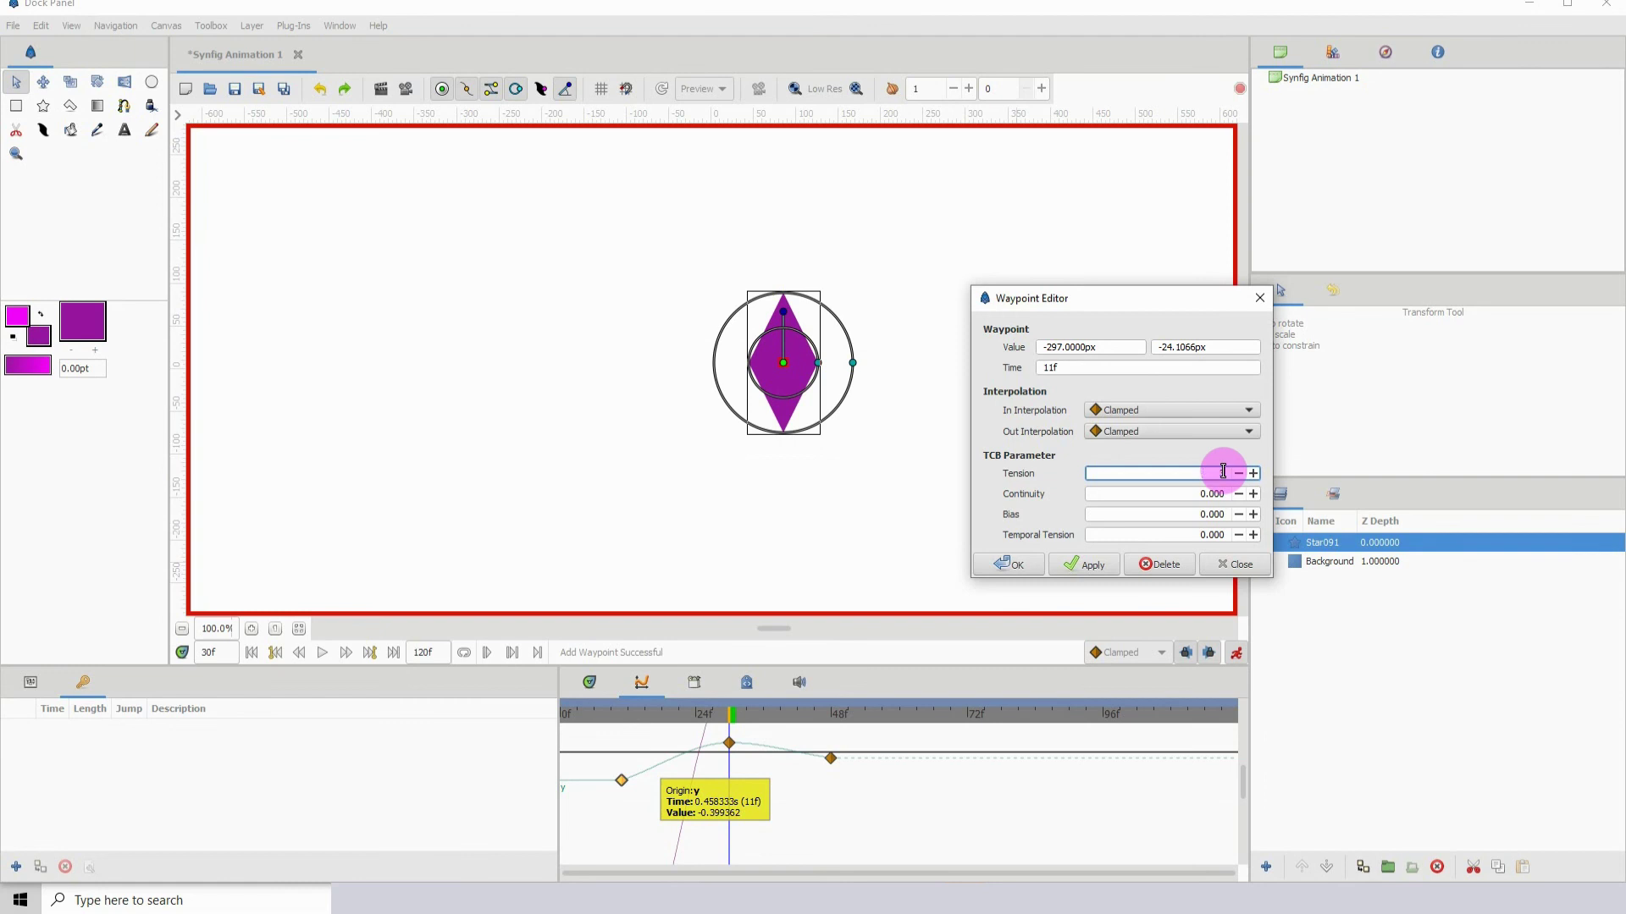
click(1081, 563)
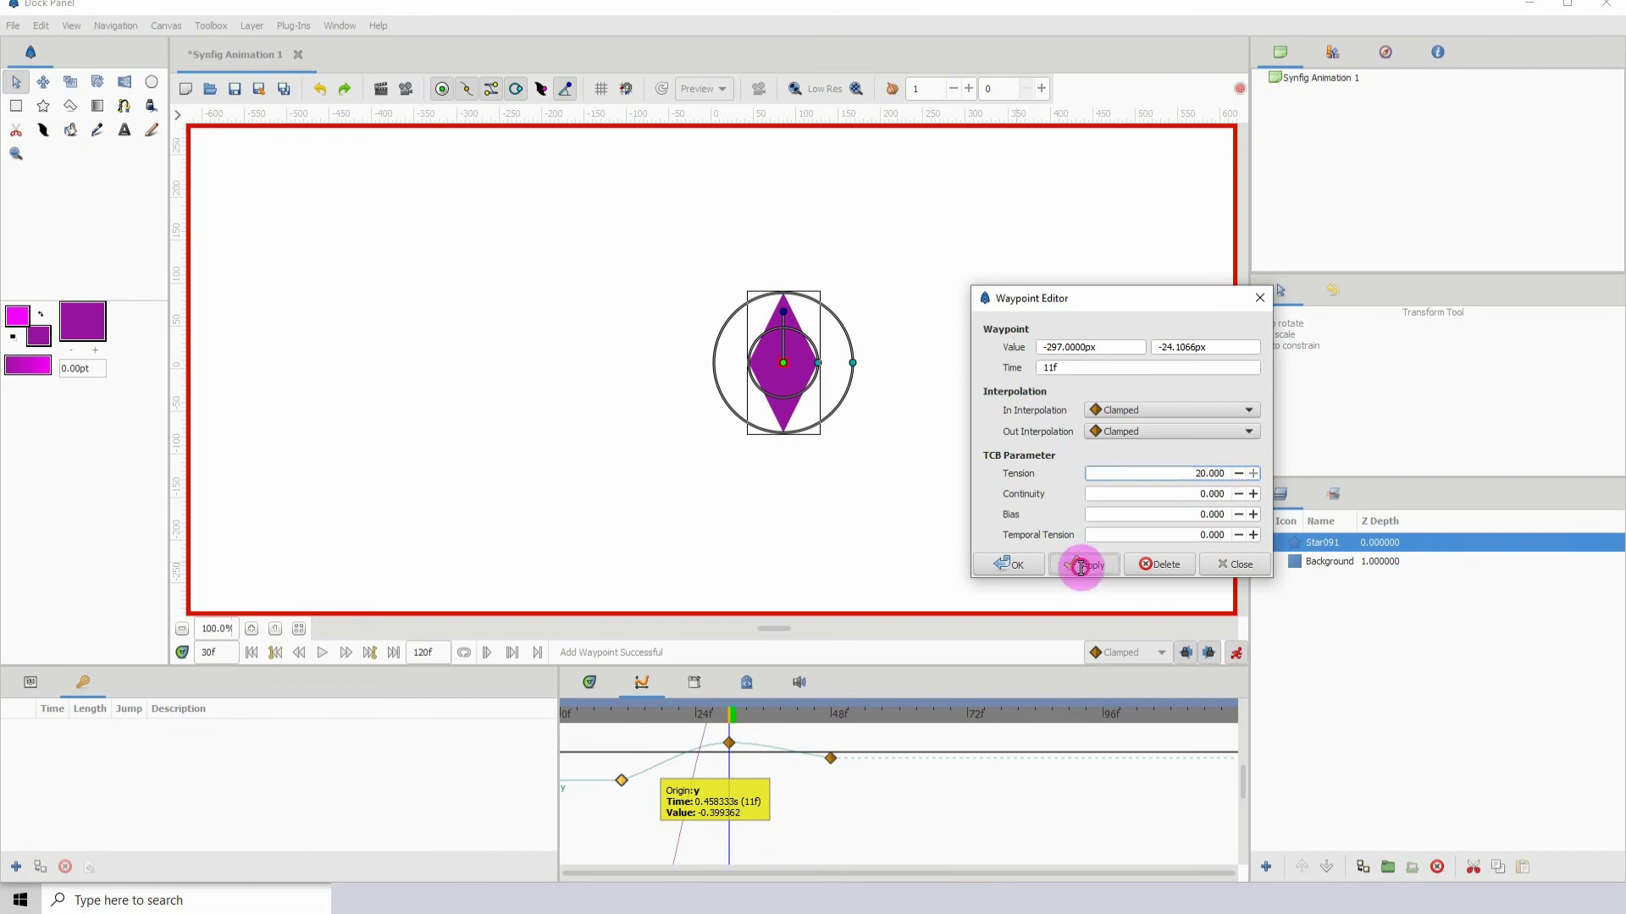
click(1011, 564)
Play back the star animation several times from the early frames to check its motion through the three waypoints.
drag(618, 712, 521, 711)
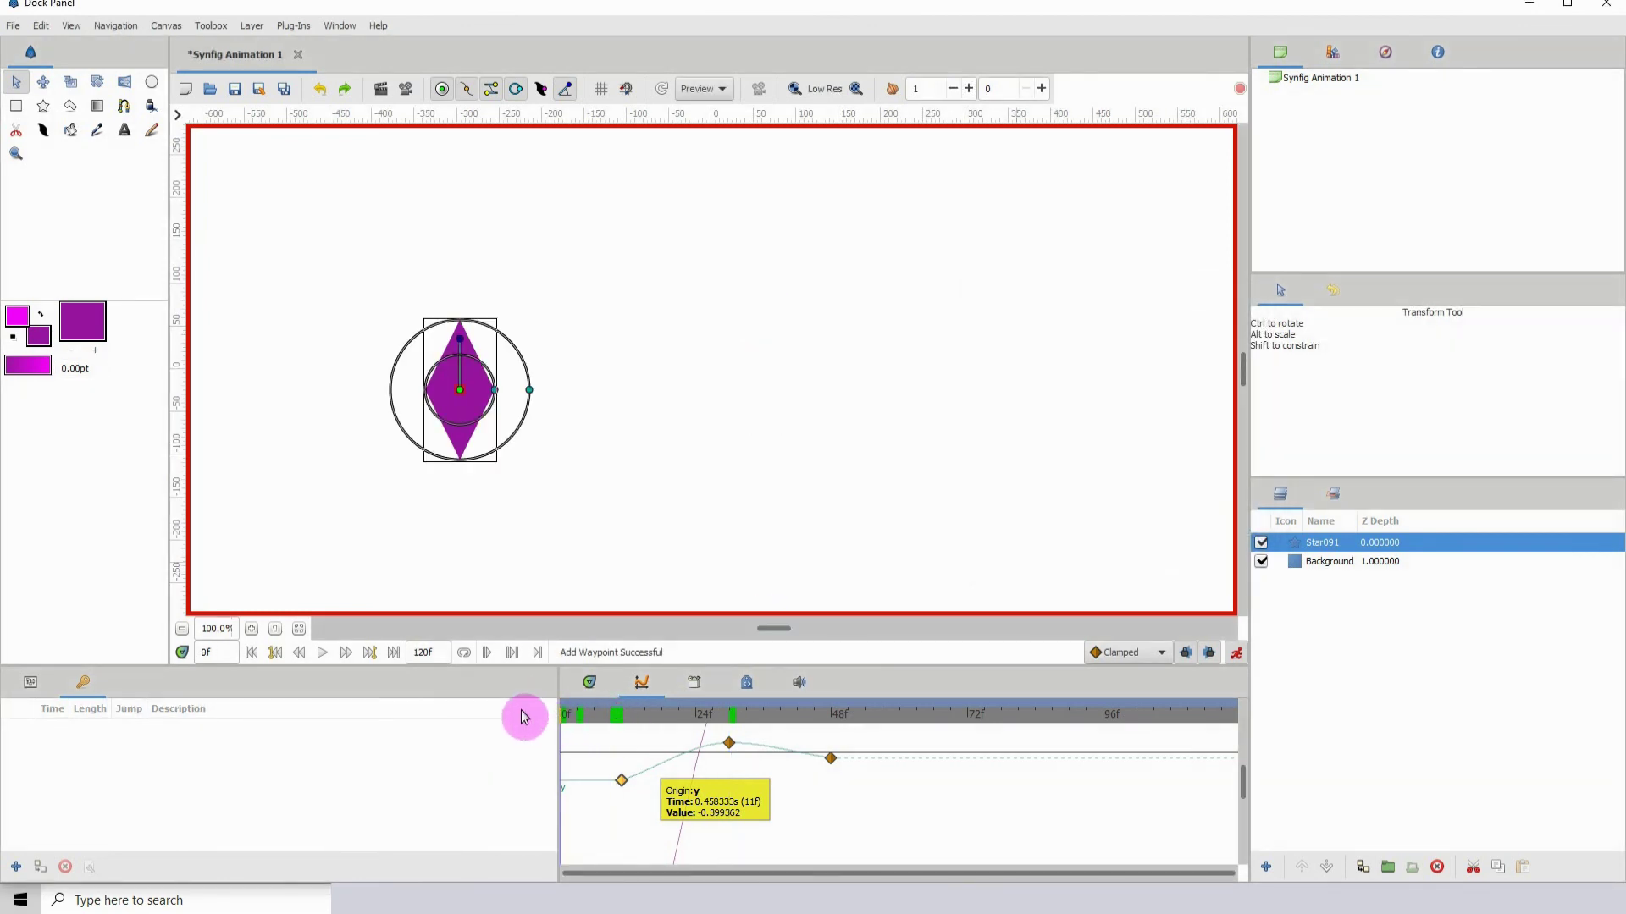
key(space)
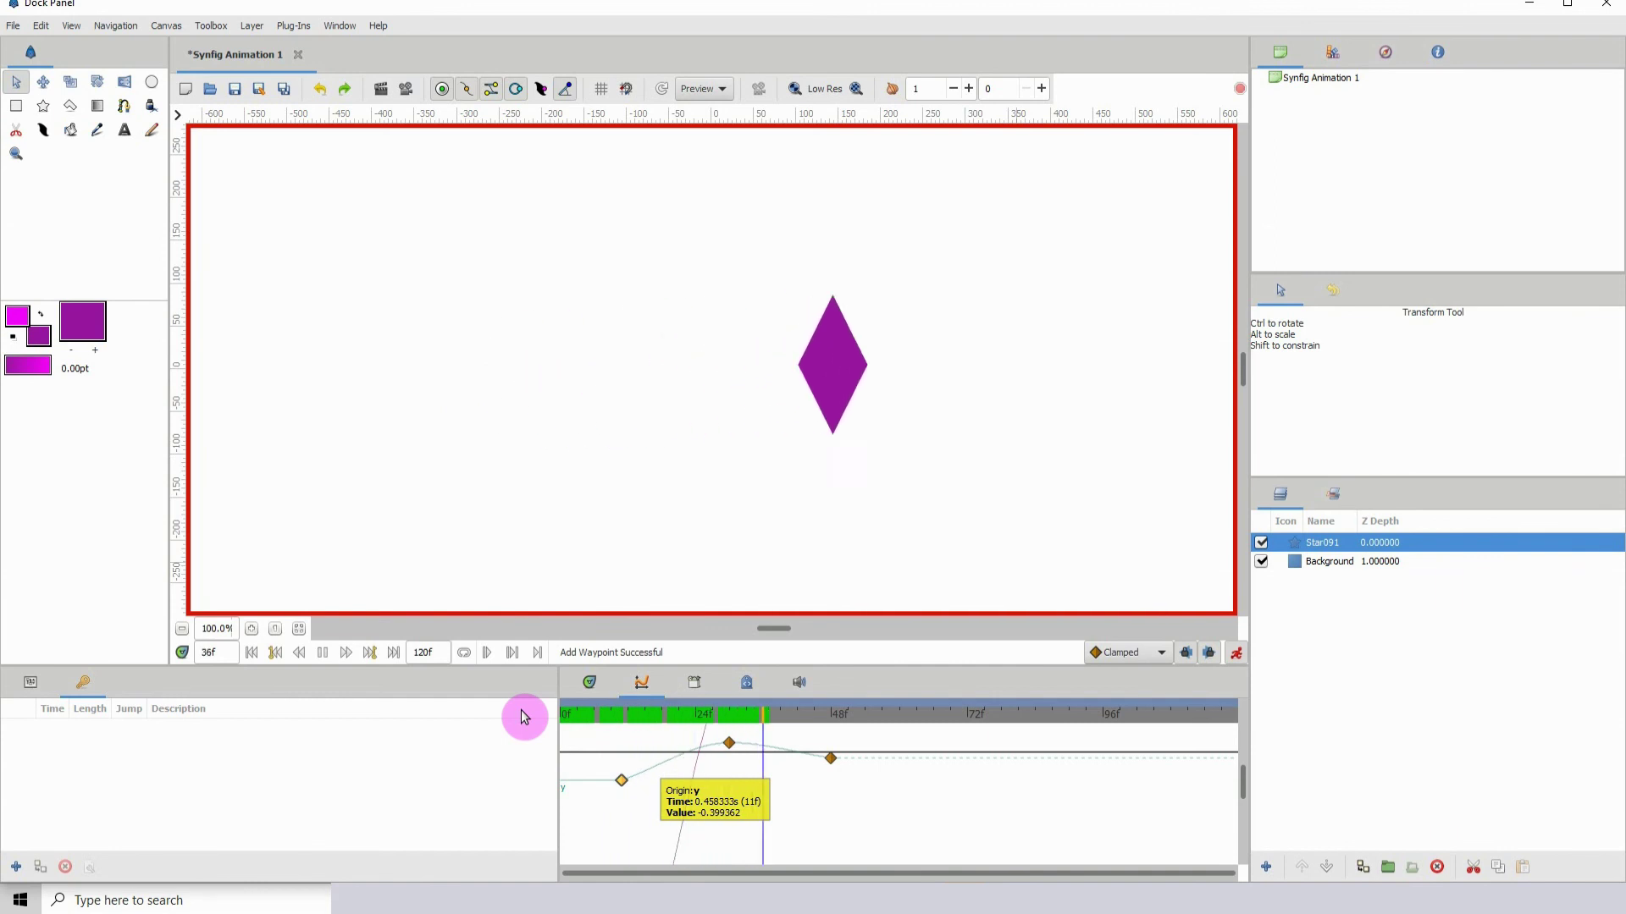
key(space)
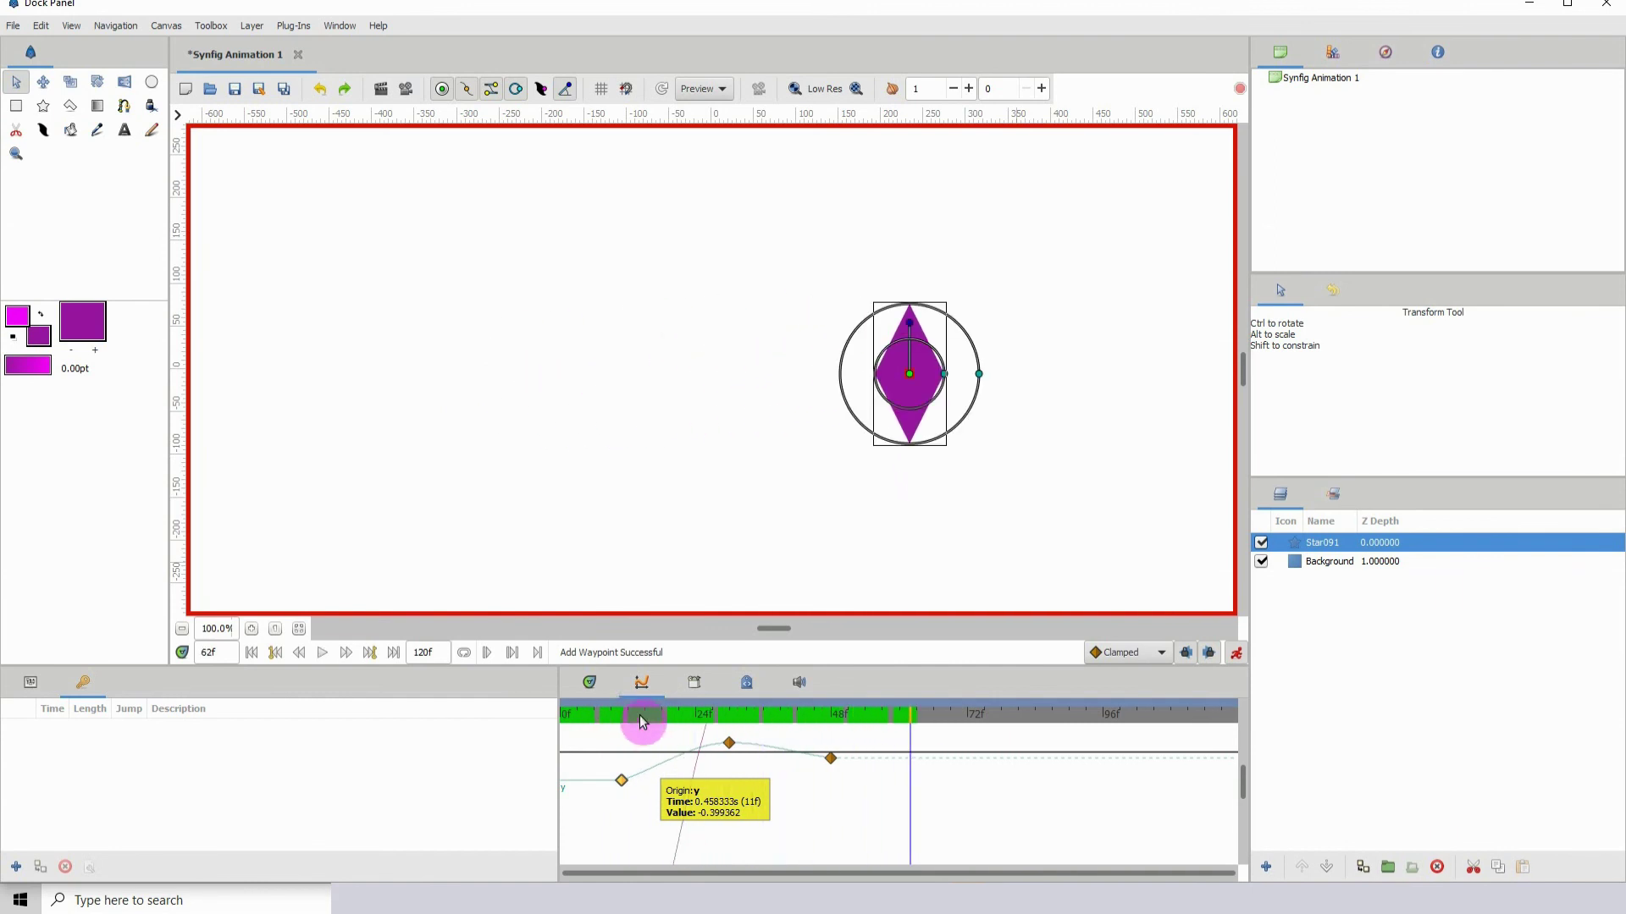
mouse_move(639, 715)
mouse_down()
mouse_move(587, 721)
mouse_move(616, 714)
mouse_up()
key(space)
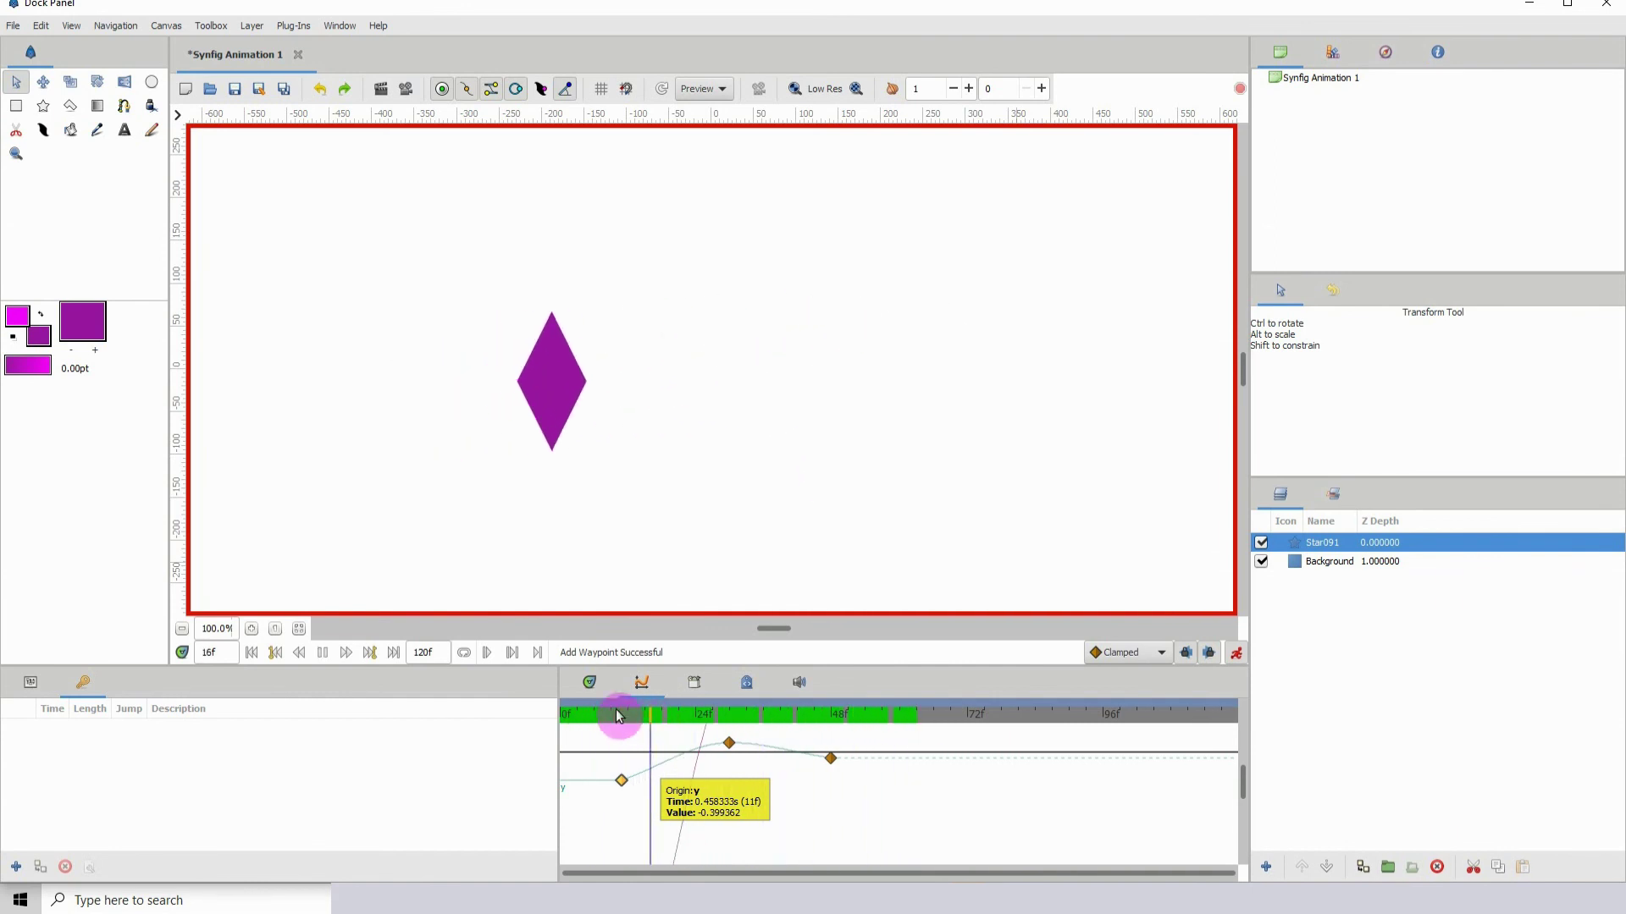
key(space)
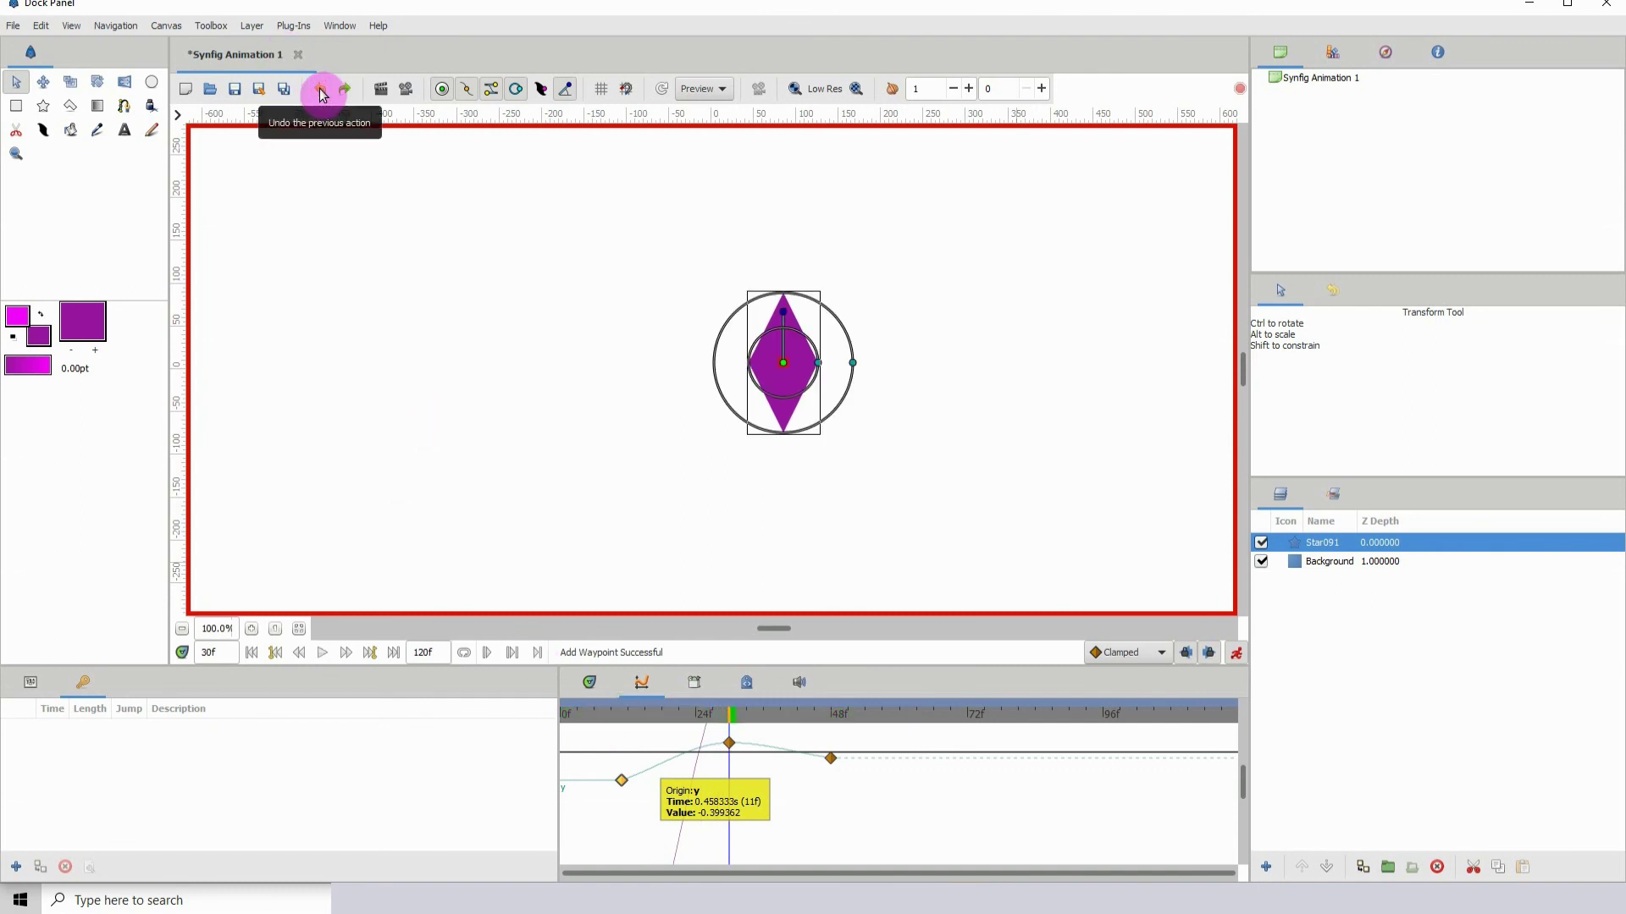
click(566, 713)
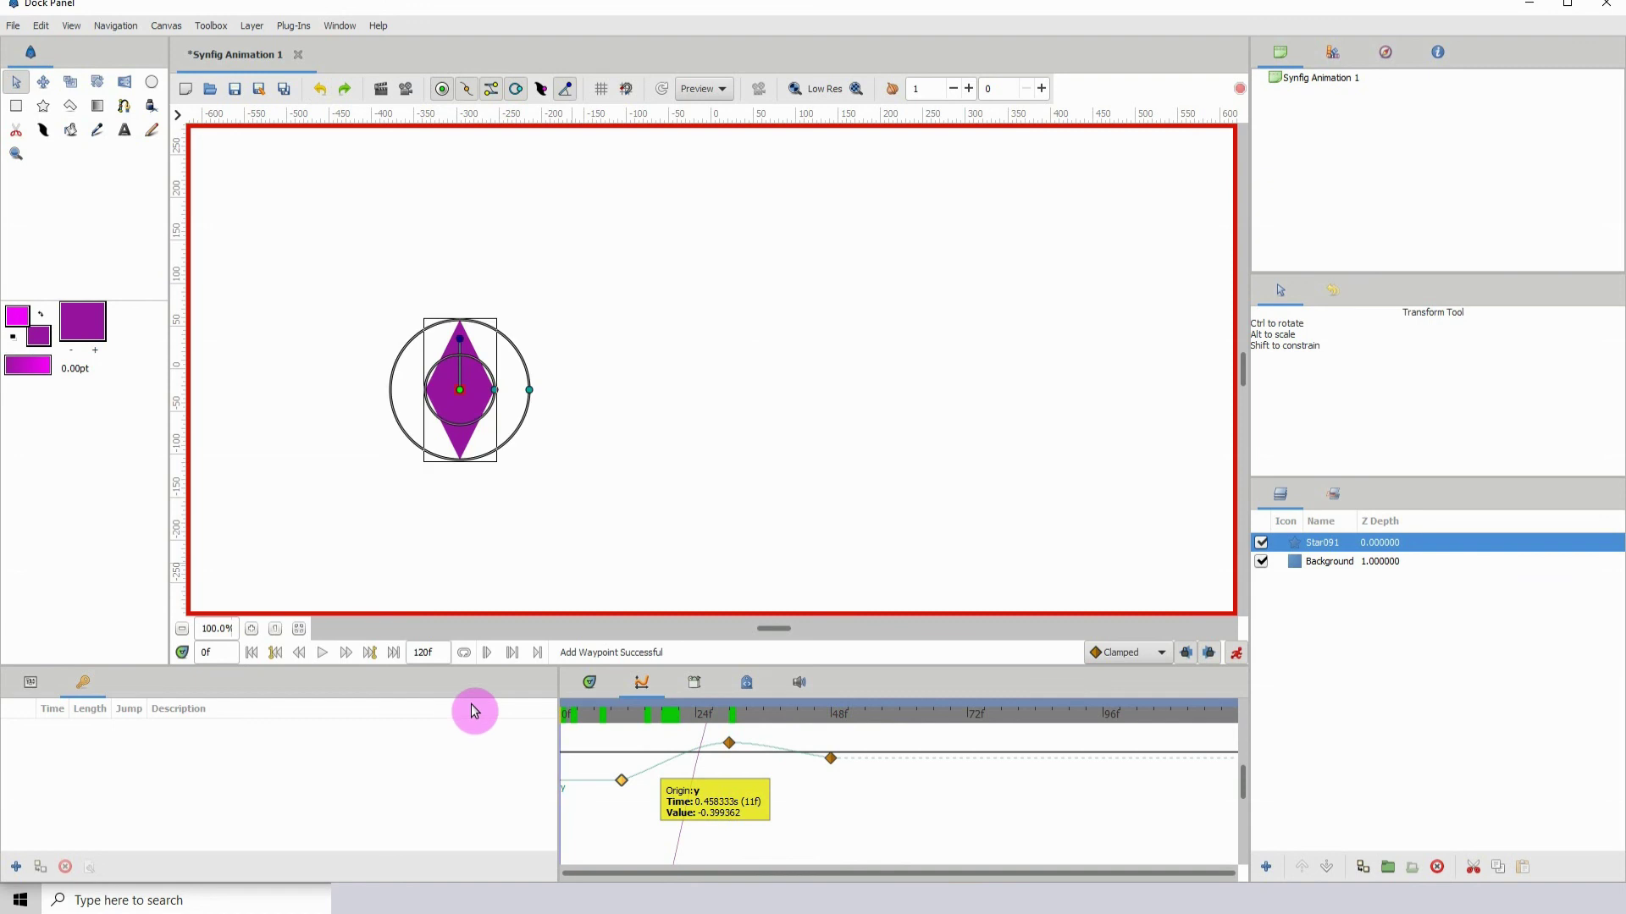
key(space)
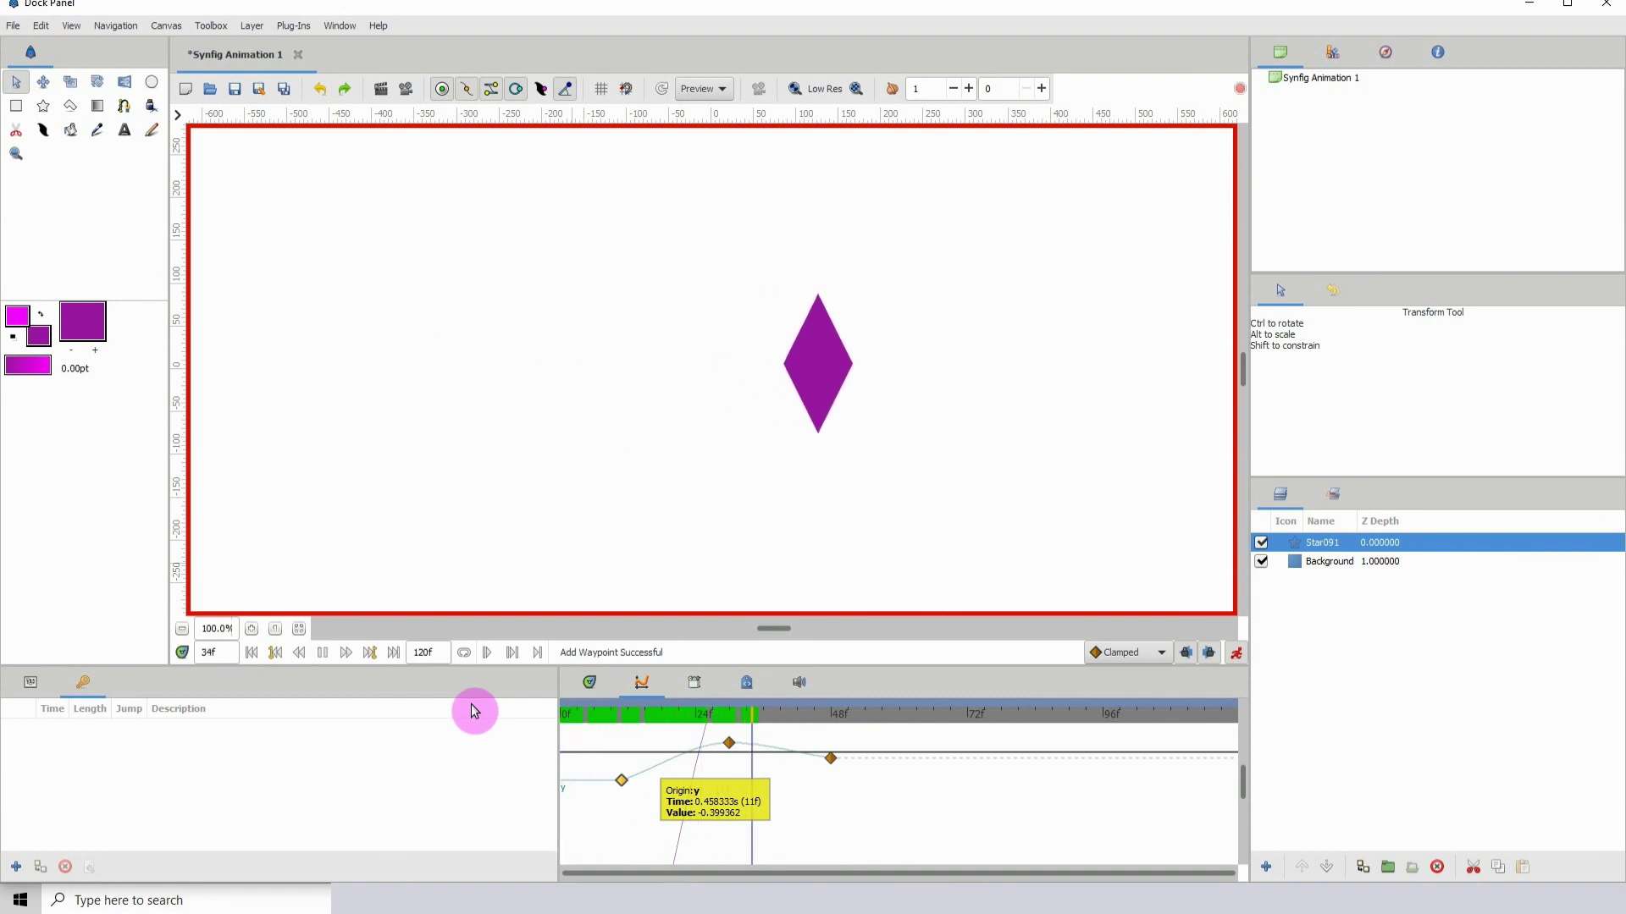
key(space)
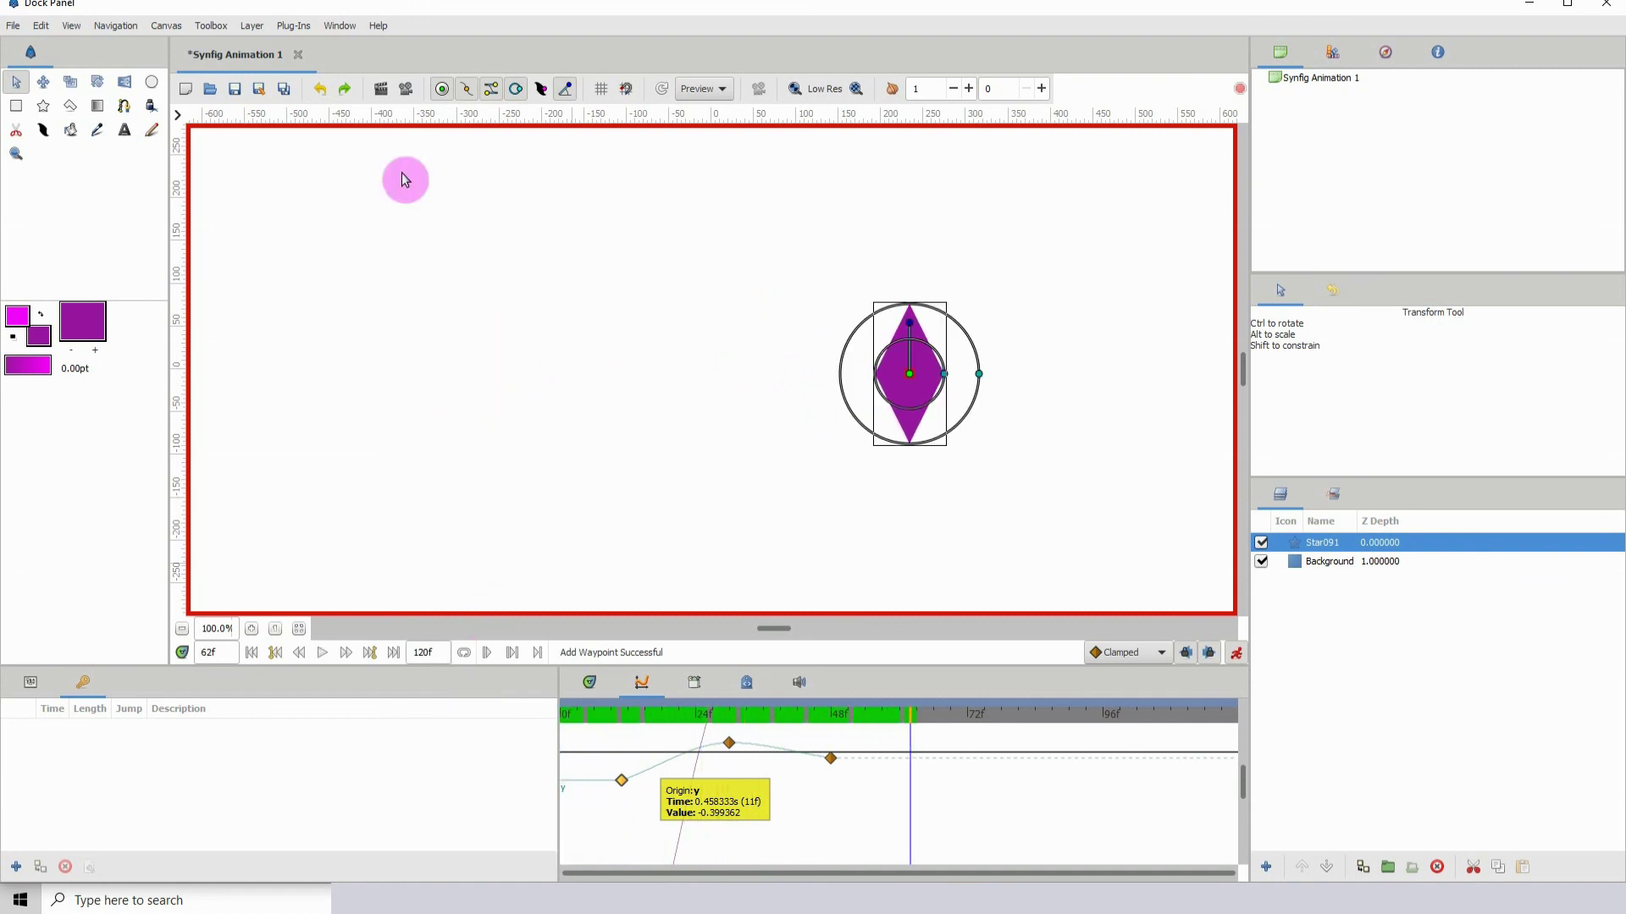
Check the timetrack and graph views with the Background layer selected.
click(348, 91)
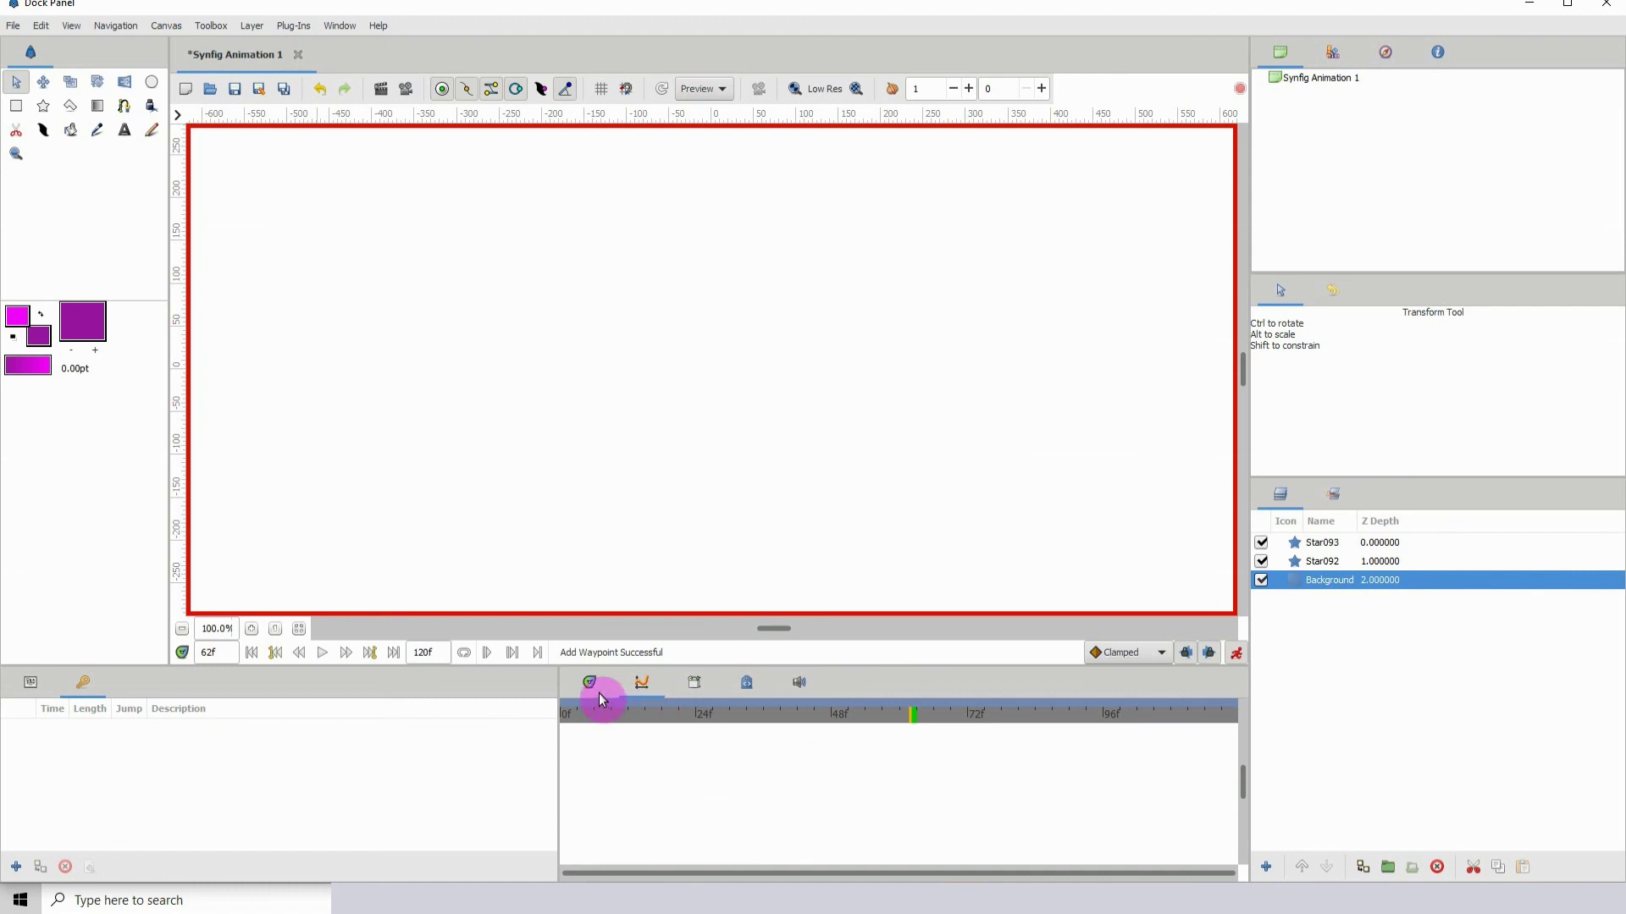
click(598, 693)
click(640, 685)
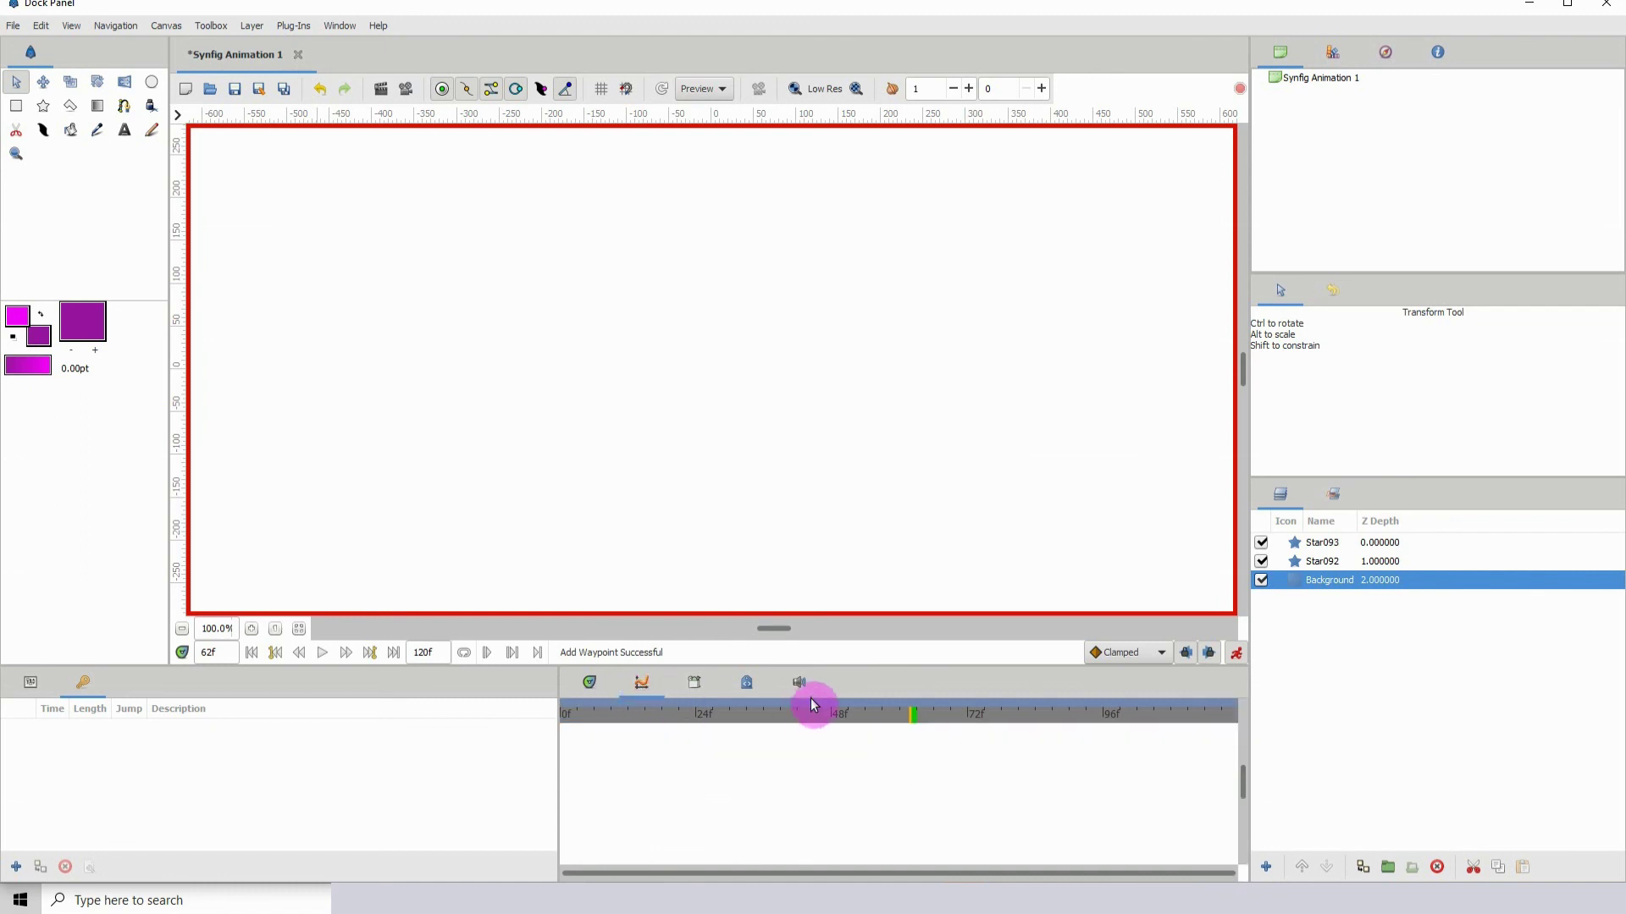